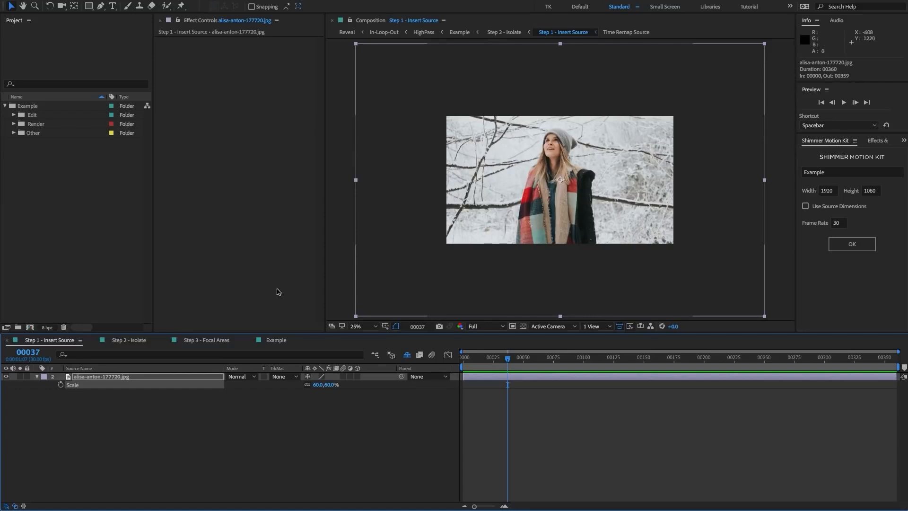
Step: Scale the photo layer to 48% and reposition it to about 1244, 422 so the woman stands right of centre in the frame
left_click(83, 368)
key("p")
left_click_drag(308, 385, 346, 384)
mouse_move(516, 194)
left_mouse_down()
mouse_move(538, 183)
mouse_move(524, 200)
left_mouse_up()
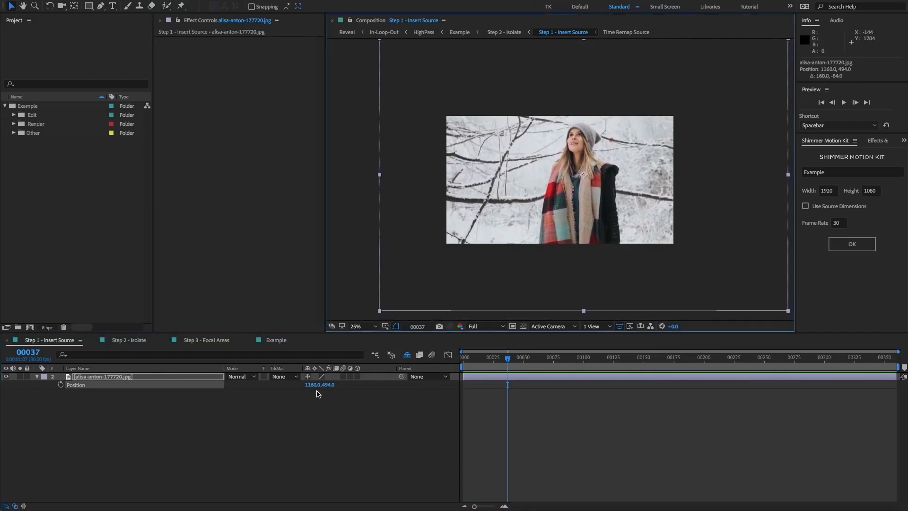
key("s")
mouse_move(317, 385)
left_mouse_down()
mouse_move(305, 385)
mouse_move(313, 384)
left_mouse_up()
left_click_drag(548, 234, 558, 226)
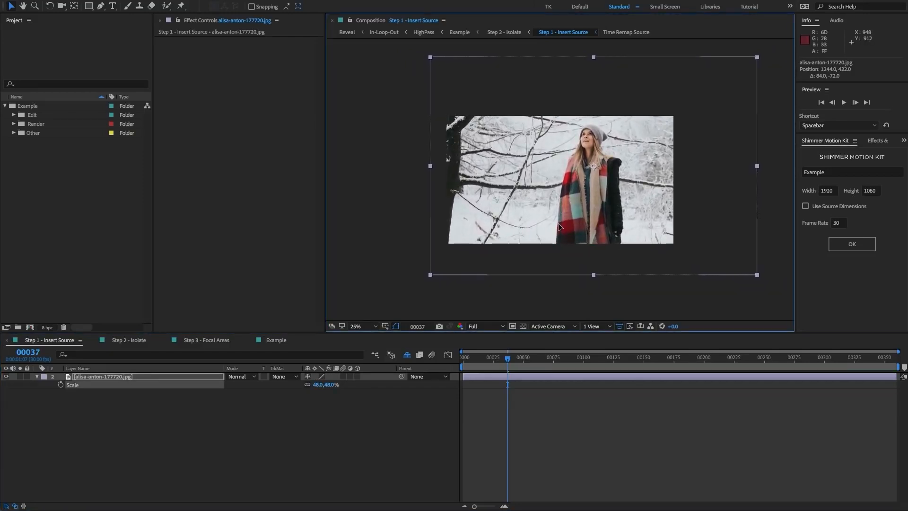
left_click(340, 469)
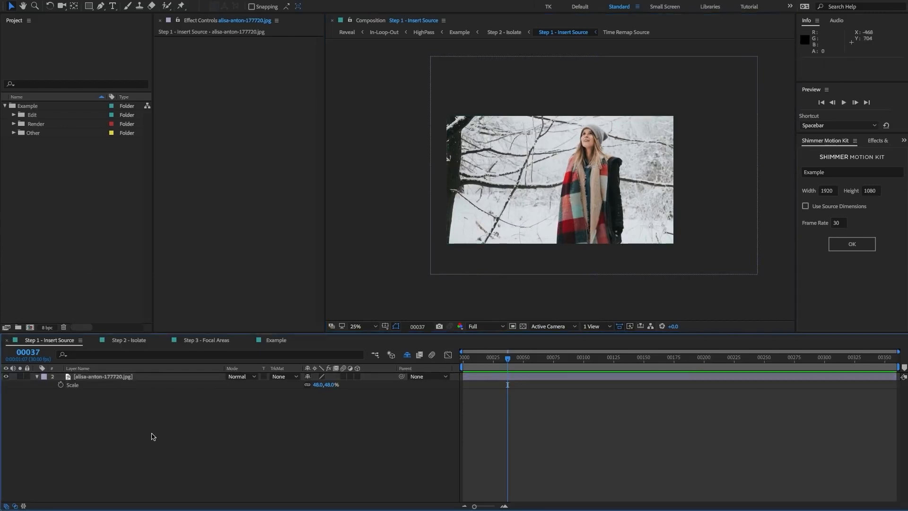
Step: Open the Step 2 - Isolate composition and move the current time to frame 0
left_click(123, 341)
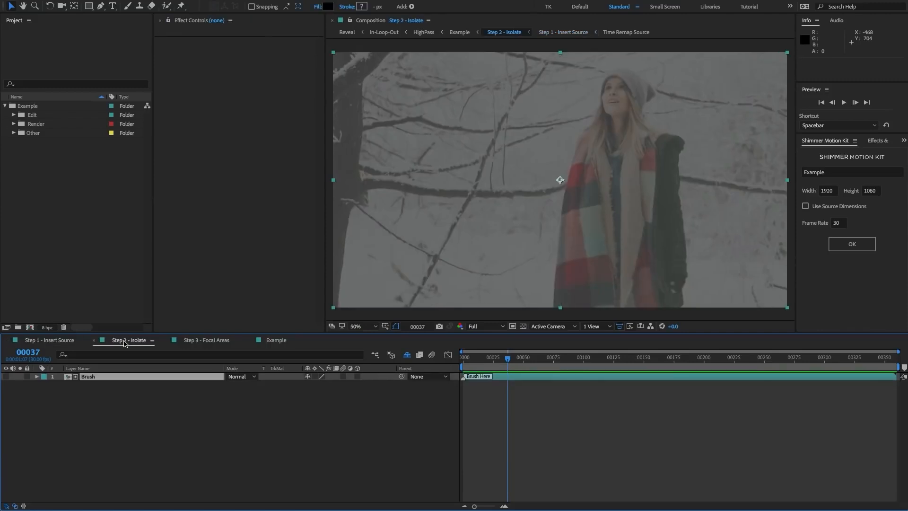
left_click_drag(507, 359, 463, 364)
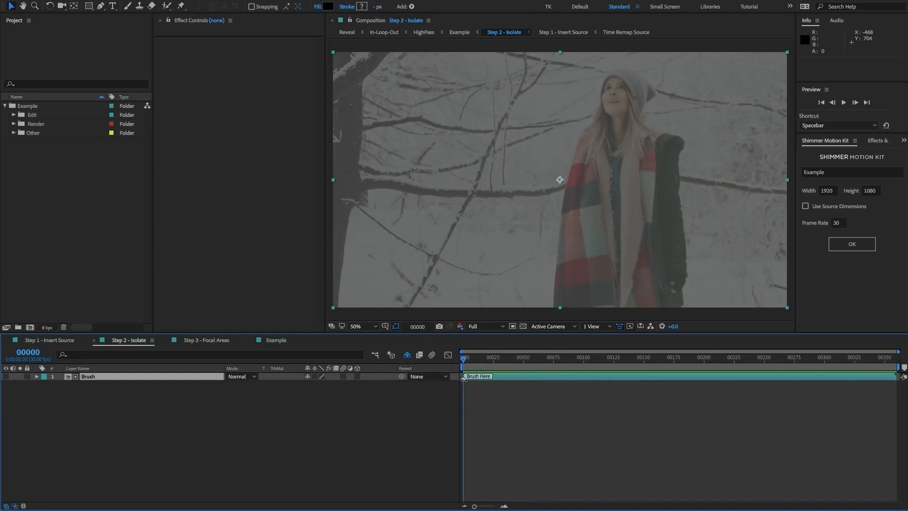
left_click(94, 377)
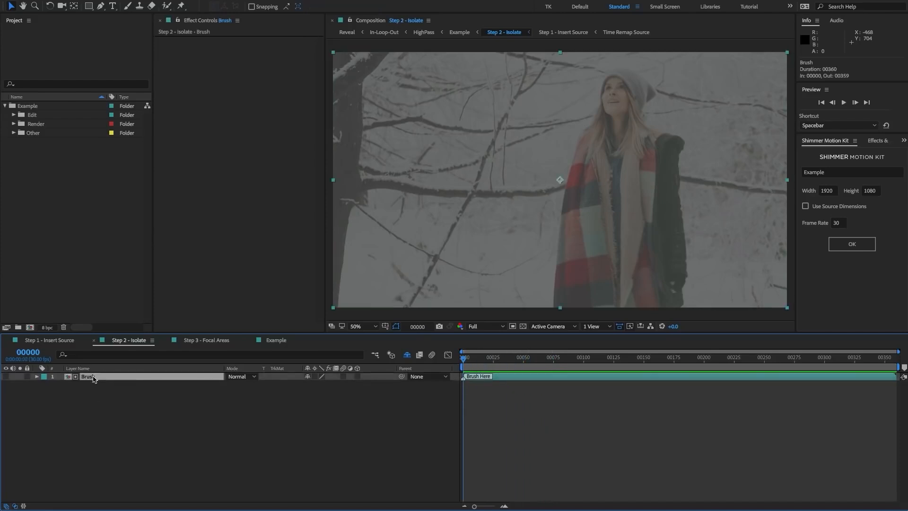
left_click(149, 432)
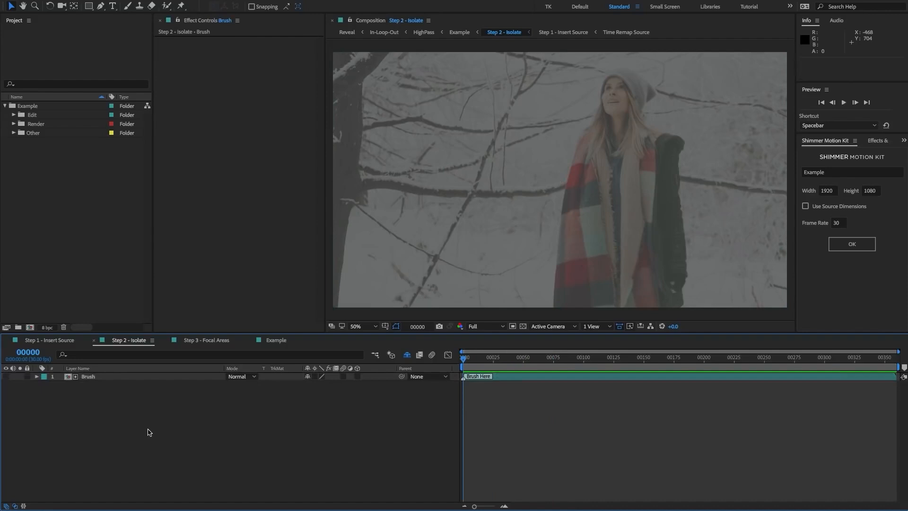
Step: Activate the Brush tool and widen the area showing the paint settings
left_click(127, 7)
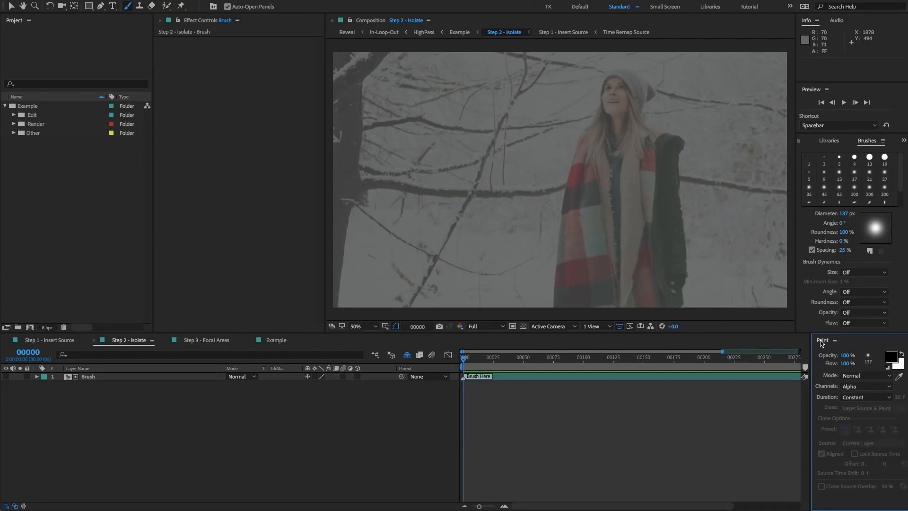
left_click(185, 1)
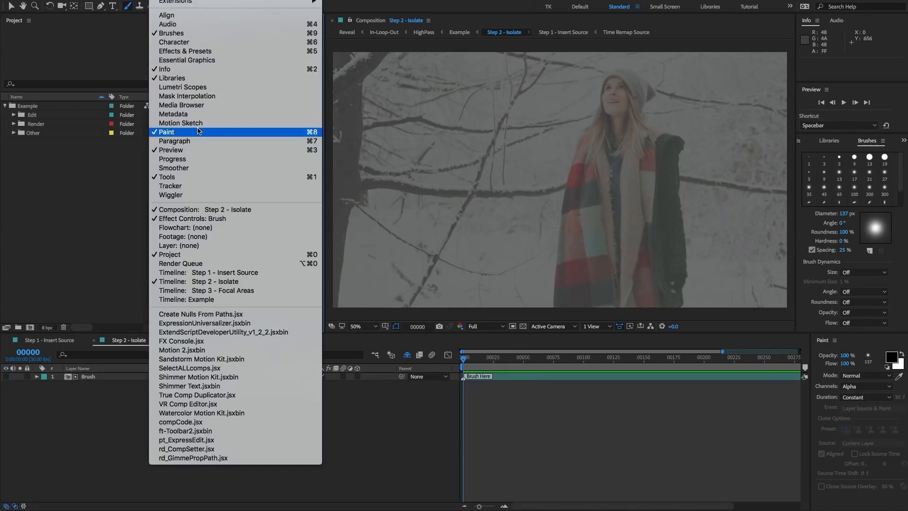
left_click(48, 193)
left_click(282, 420)
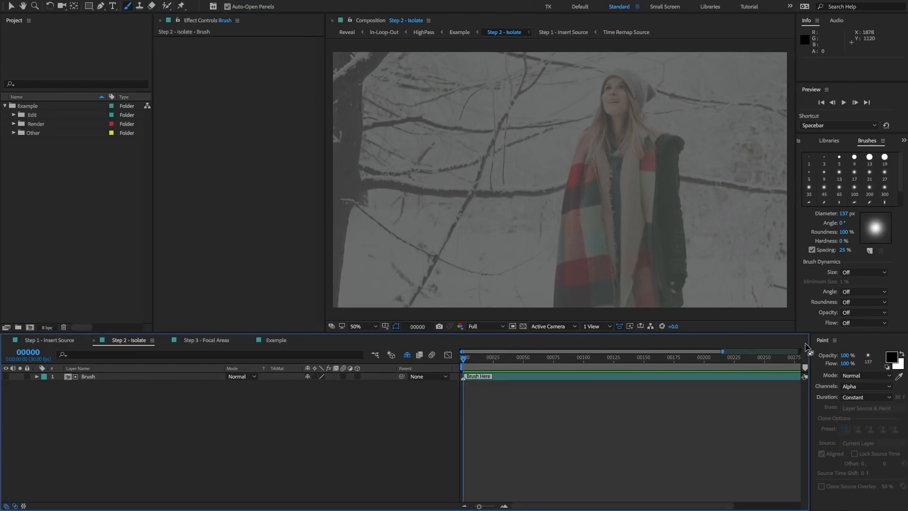
left_click_drag(801, 344, 789, 343)
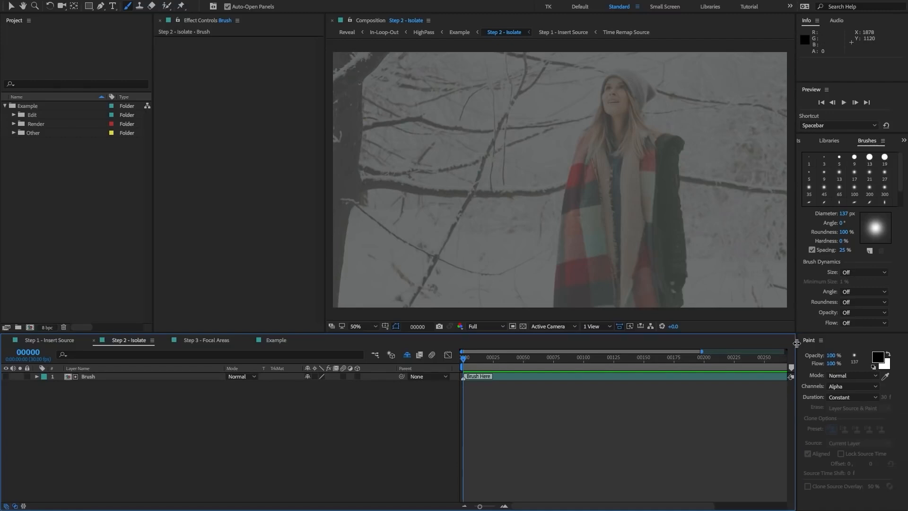
left_click(809, 343)
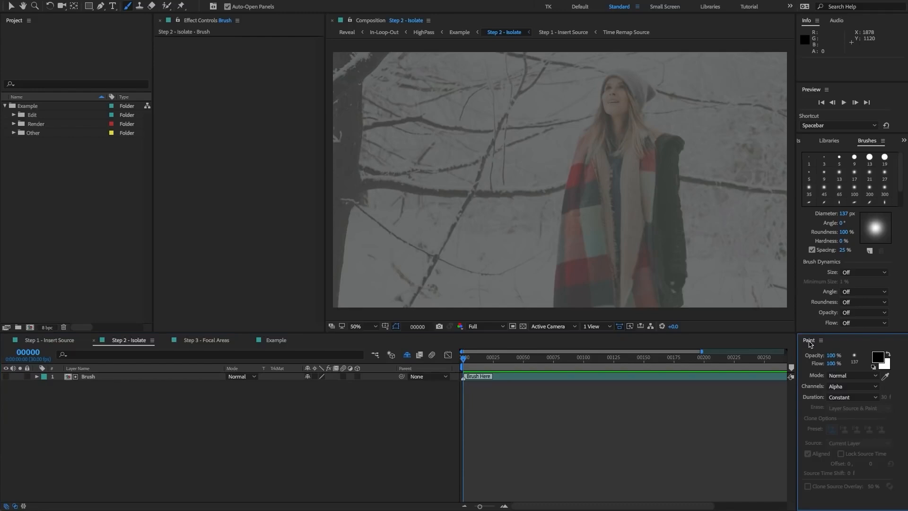
Step: Set the paint channels to Alpha and the stroke duration to Constant, keeping black as the foreground colour
left_click(842, 388)
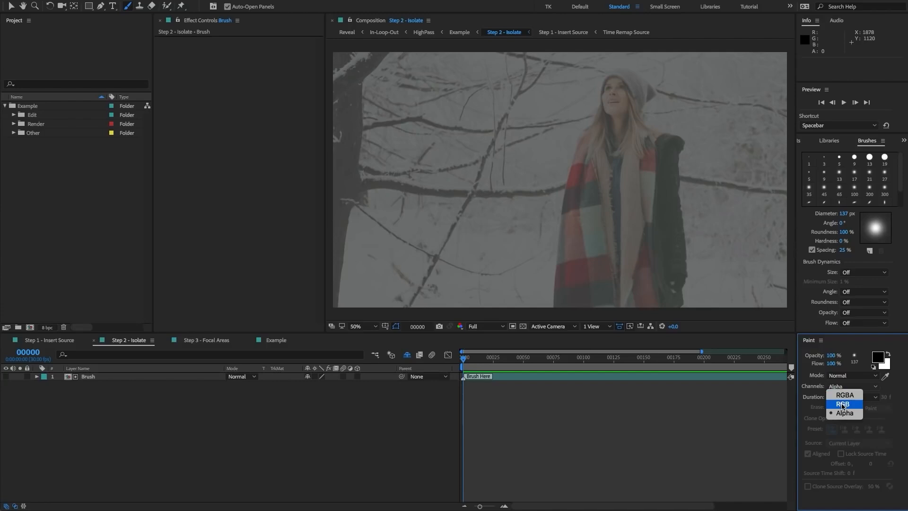
left_click(832, 414)
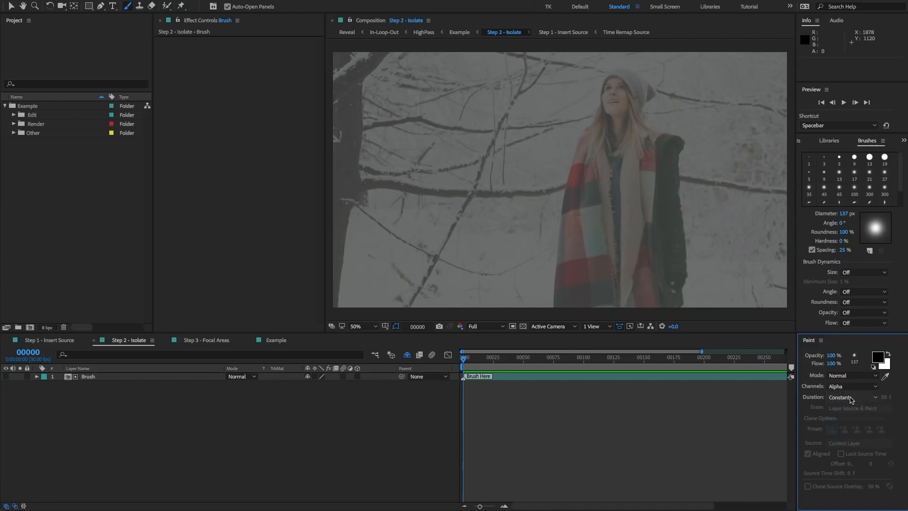
left_click(851, 397)
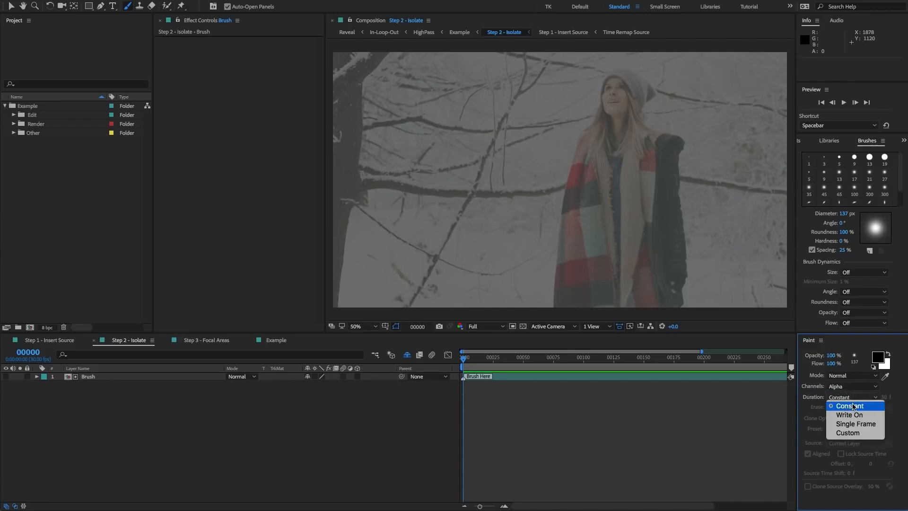
left_click(882, 358)
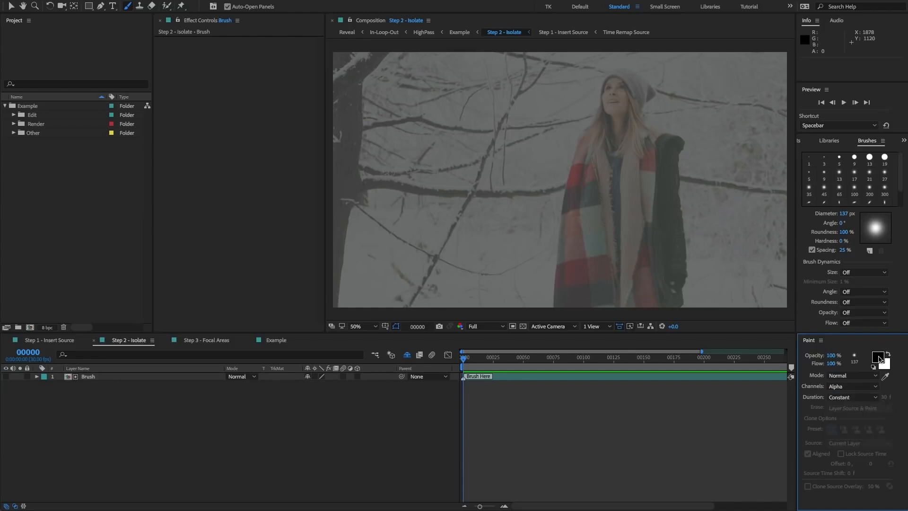
left_click(887, 355)
left_click(888, 354)
left_click(877, 357)
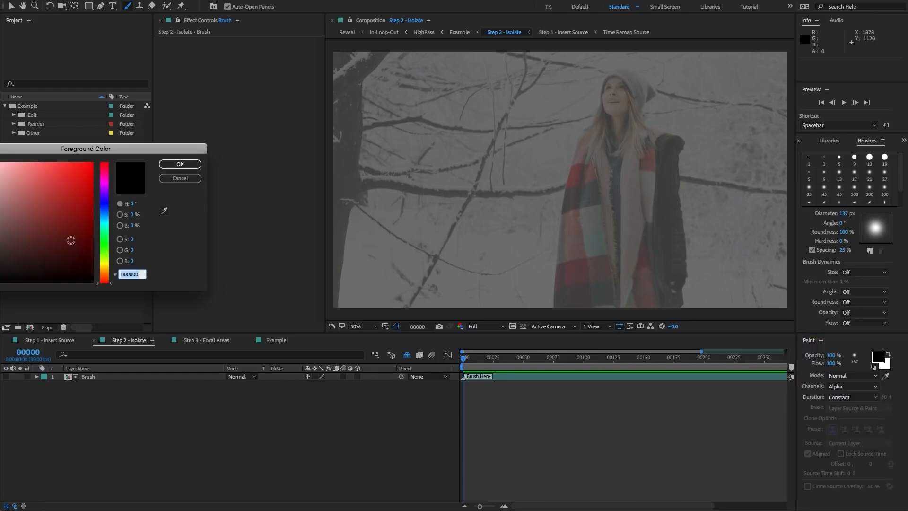
left_click(595, 203)
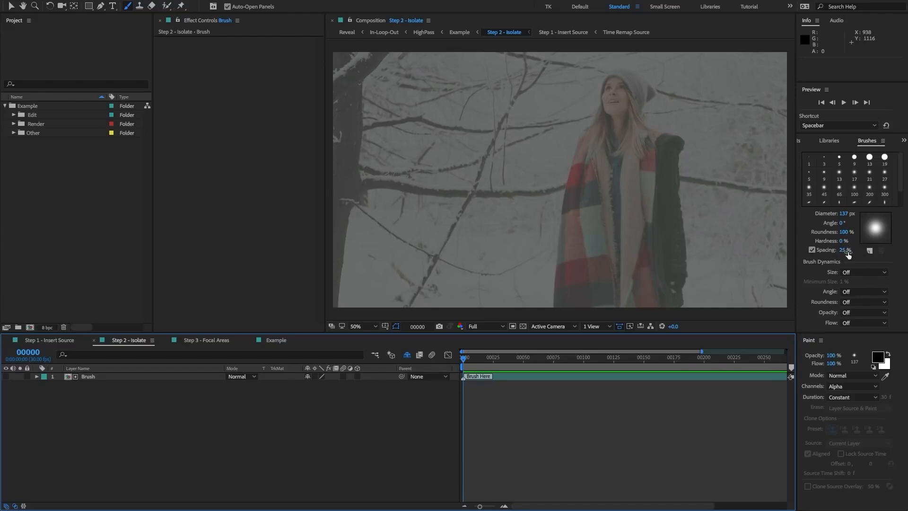
left_click(812, 250)
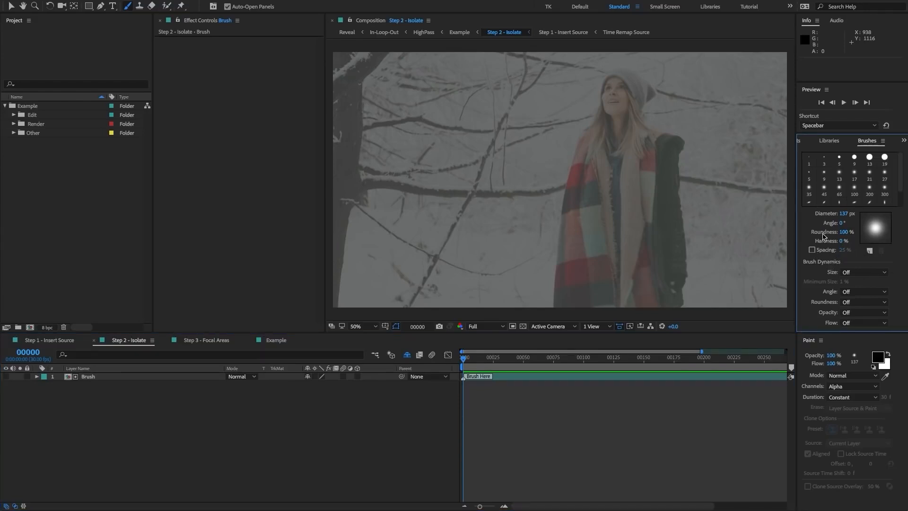
left_click(812, 249)
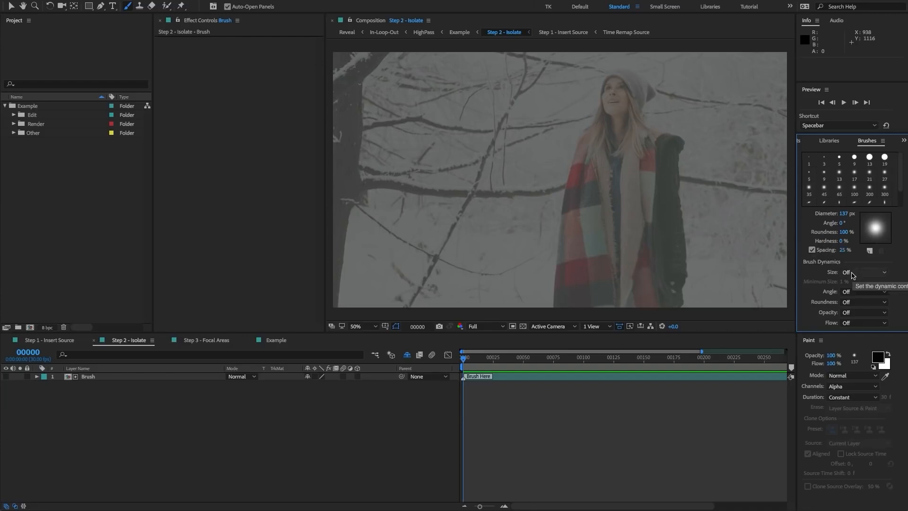
left_click(852, 273)
left_click(822, 276)
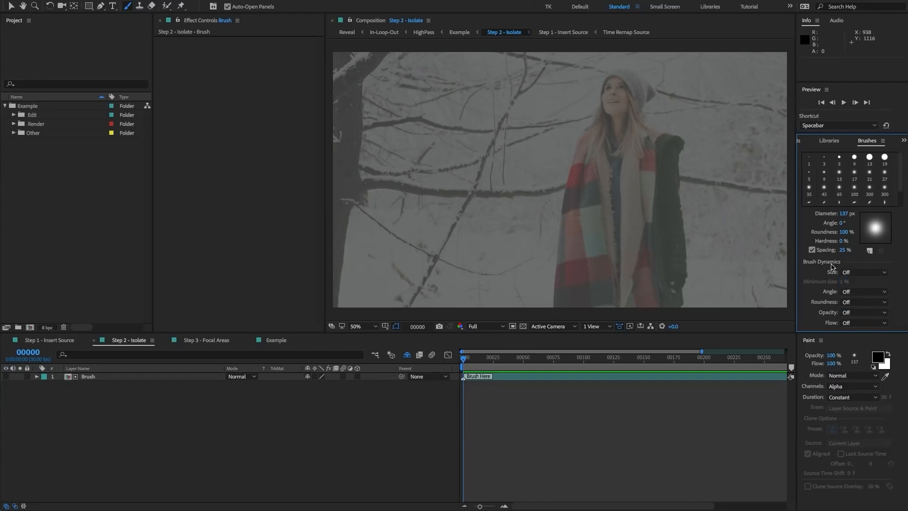
Step: Open the Brush layer in its own layer viewer and turn on the red alpha overlay at 100% opacity
left_click(90, 377)
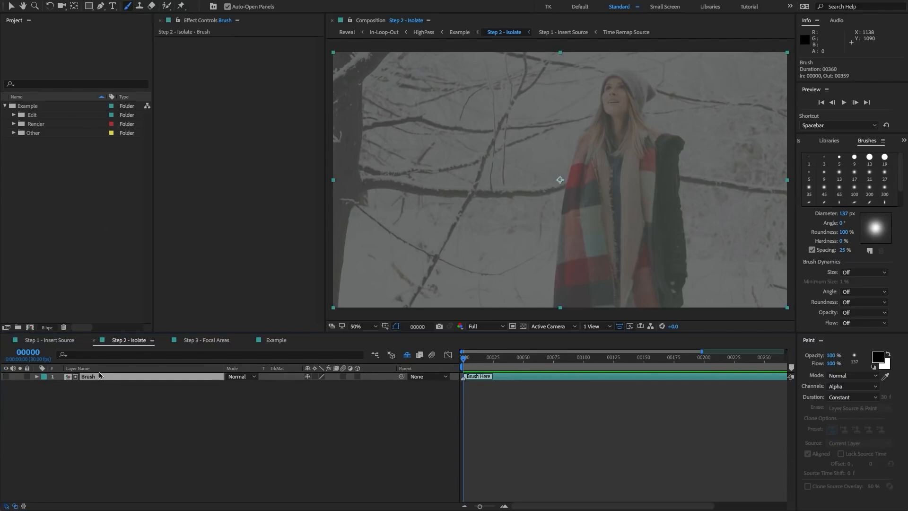
double_click(100, 376)
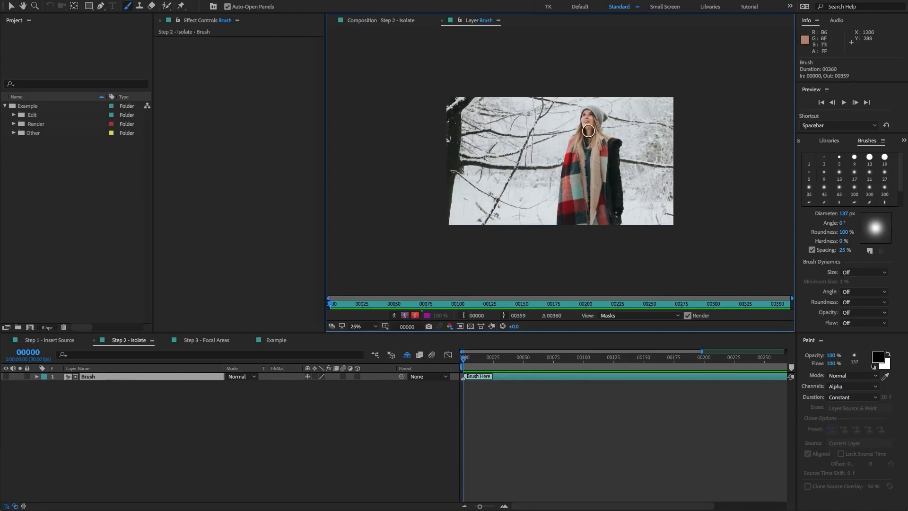
key("period")
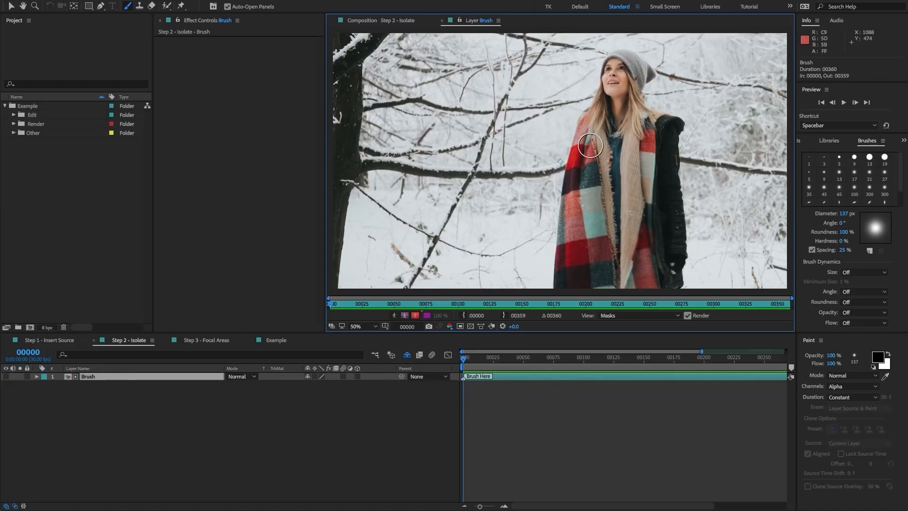
left_click(416, 319)
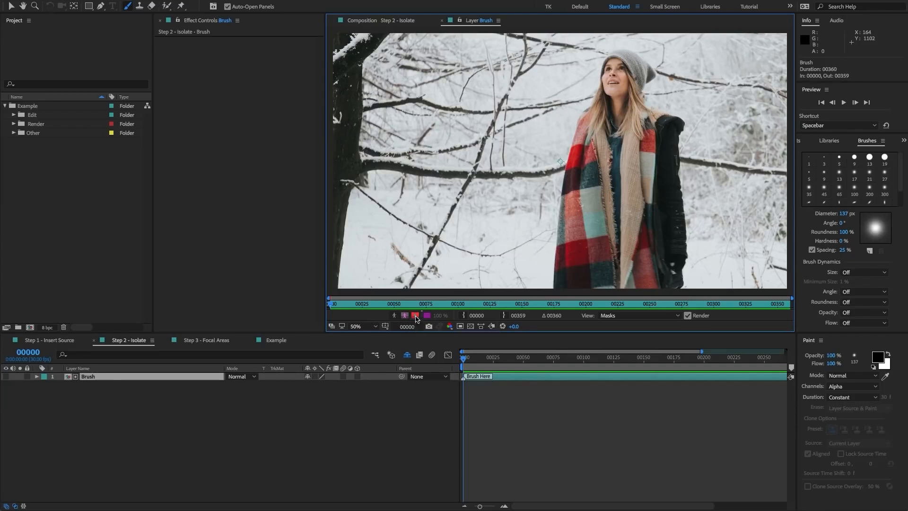
left_click_drag(434, 315, 461, 315)
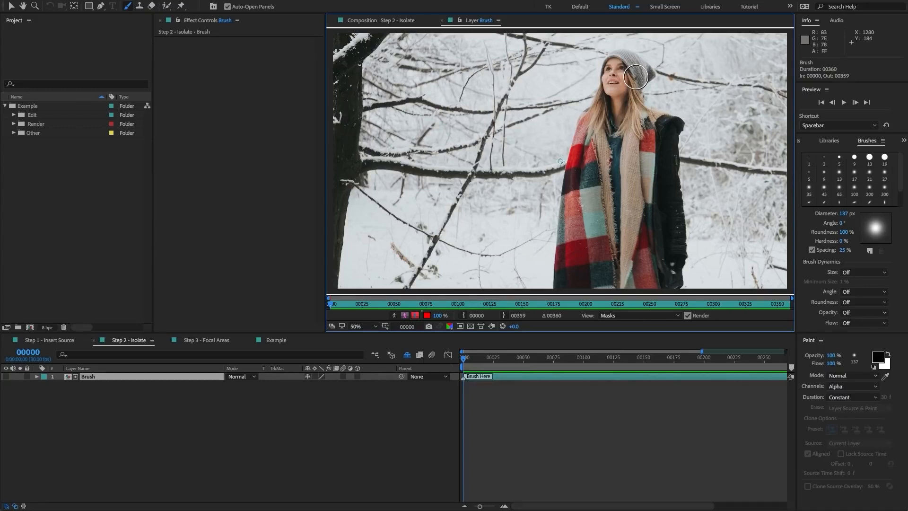
Step: Try covering the whole woman with soft brush strokes between about 103 and 153 px in diameter, and undo the painting
mouse_move(846, 213)
left_mouse_down()
mouse_move(879, 213)
mouse_move(790, 214)
left_mouse_up()
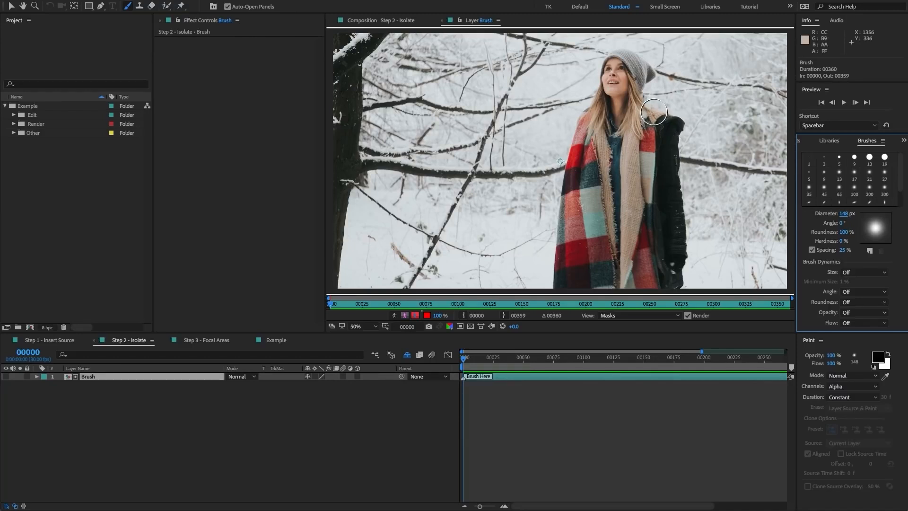
mouse_move(646, 75)
left_mouse_down("ctrl")
mouse_move(637, 74)
mouse_move(670, 75)
mouse_move(645, 80)
left_mouse_up("ctrl")
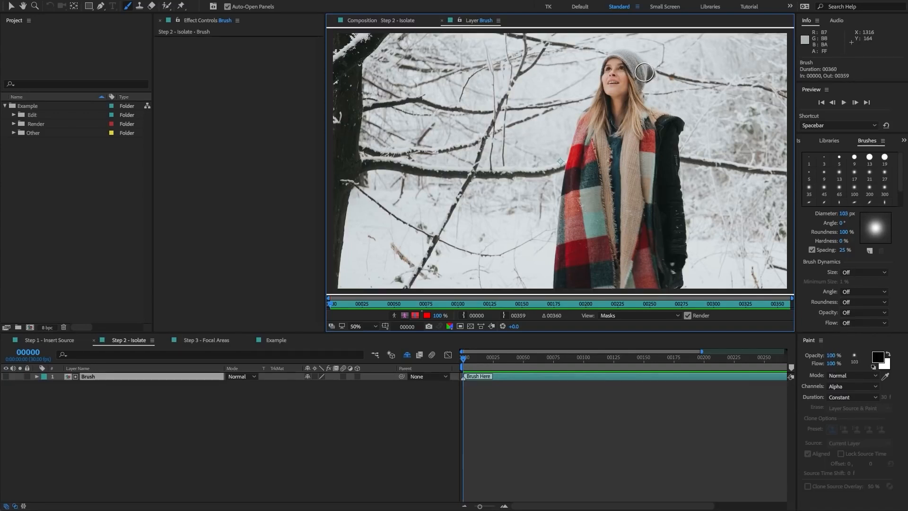
mouse_move(644, 72)
left_mouse_down()
mouse_move(615, 62)
mouse_move(609, 104)
mouse_move(588, 136)
mouse_move(564, 270)
mouse_move(609, 283)
mouse_move(670, 284)
mouse_move(665, 133)
mouse_move(629, 105)
mouse_move(635, 72)
mouse_move(628, 88)
mouse_move(617, 65)
mouse_move(603, 98)
left_mouse_up()
mouse_move(600, 145)
left_mouse_down("ctrl")
mouse_move(610, 130)
mouse_move(590, 162)
mouse_move(585, 270)
mouse_move(628, 105)
mouse_move(609, 270)
mouse_move(636, 146)
mouse_move(626, 269)
mouse_move(661, 121)
mouse_move(660, 279)
mouse_move(658, 192)
mouse_move(661, 260)
mouse_move(647, 159)
left_mouse_up("ctrl")
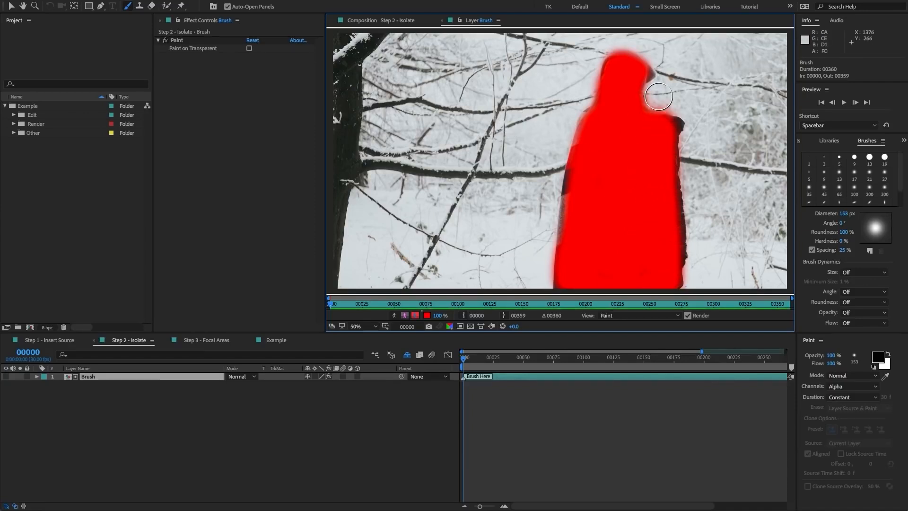
key("ctrl+z")
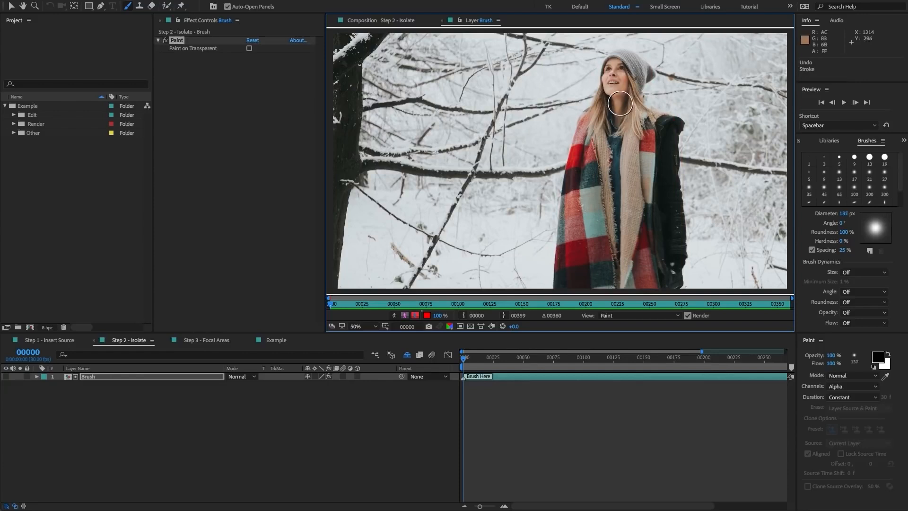
Step: Try a few thin wavy strokes over the woman with a 45 px brush, and undo them all
left_click_drag(620, 103, 597, 103, "ctrl")
mouse_move(622, 54)
left_mouse_down()
mouse_move(618, 94)
mouse_move(585, 127)
mouse_move(589, 232)
left_mouse_up()
left_click_drag(651, 174, 634, 286)
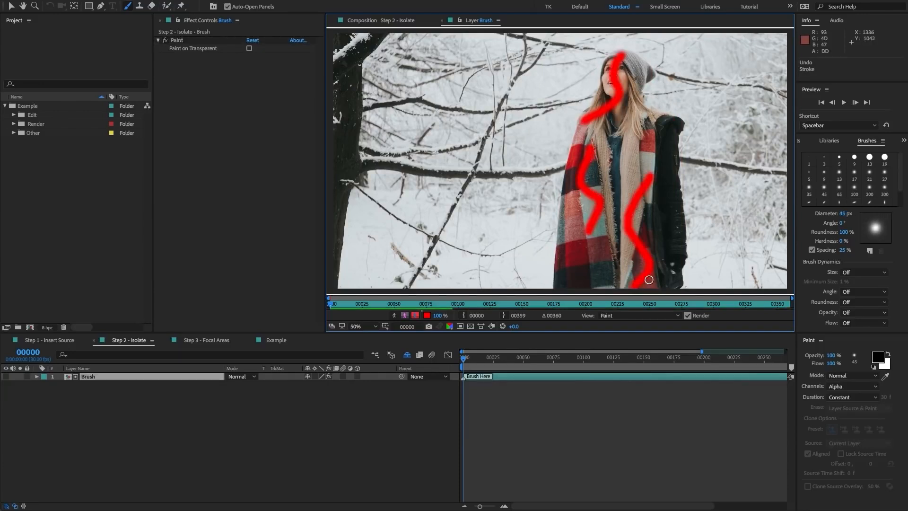
key("ctrl+z")
key("ctrl+z")
key("ctrl+z")
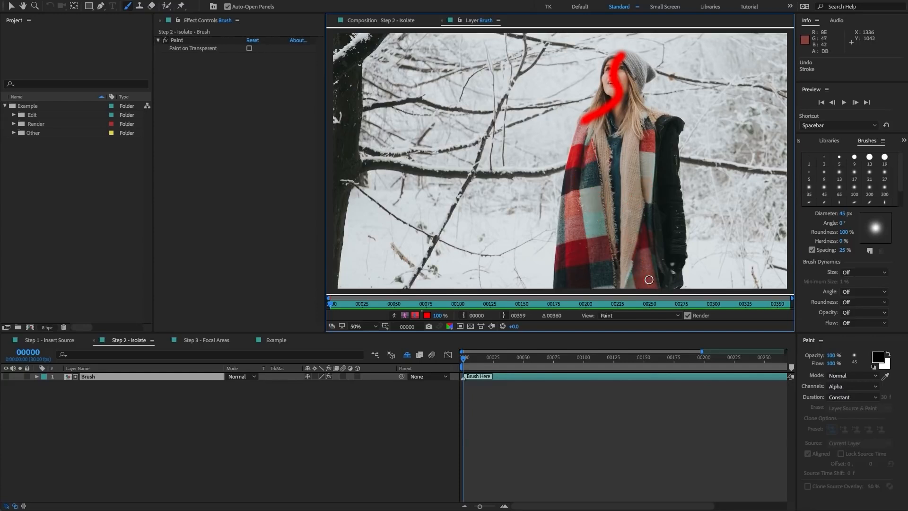
Step: Try painting broadly over the woman and her surroundings with a 731 px brush, and undo it
left_click_drag(598, 135, 661, 135, "ctrl")
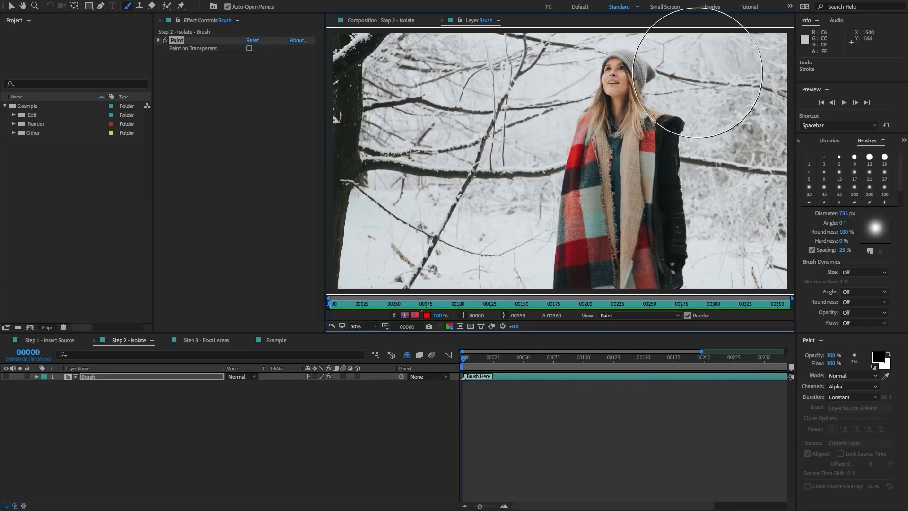
mouse_move(616, 26)
left_mouse_down()
mouse_move(547, 223)
mouse_move(669, 137)
mouse_move(719, 227)
left_mouse_up()
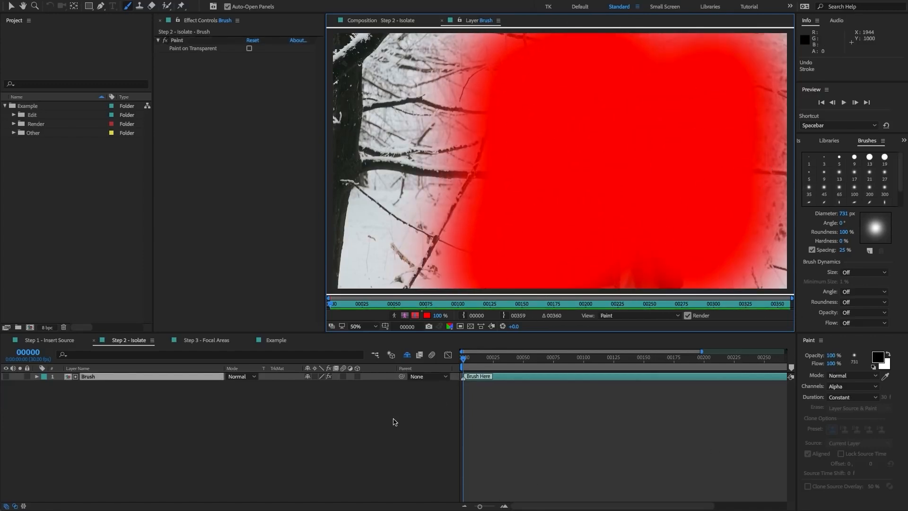
key("ctrl+z")
Step: Paint over the whole woman with a soft 177 px brush and close the Brush layer viewer to return to the Step 2 - Isolate composition
left_click_drag(649, 120, 586, 121)
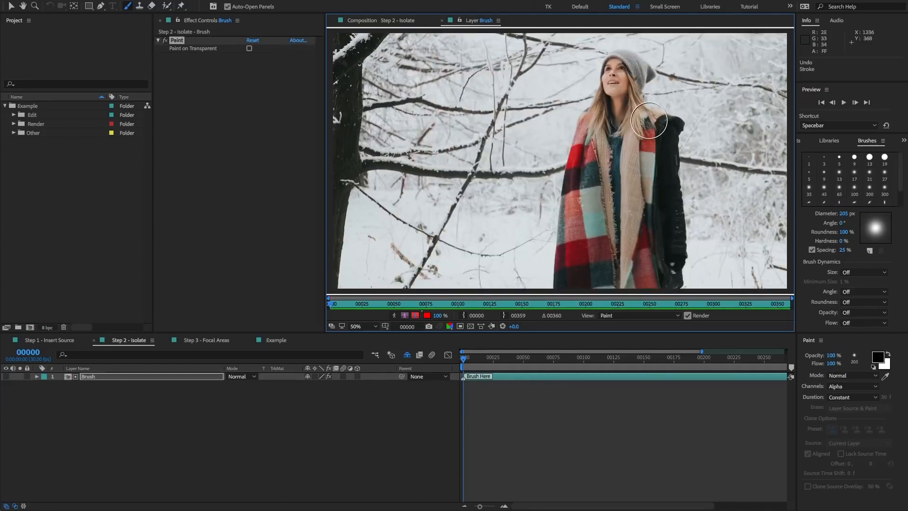
left_click(640, 73)
mouse_move(640, 73)
left_mouse_down()
mouse_move(614, 147)
mouse_move(614, 119)
mouse_move(599, 141)
mouse_move(571, 296)
mouse_move(632, 278)
mouse_move(668, 282)
mouse_move(660, 132)
mouse_move(634, 131)
mouse_move(619, 81)
mouse_move(626, 125)
mouse_move(616, 239)
mouse_move(618, 157)
mouse_move(610, 200)
mouse_move(630, 204)
mouse_move(645, 229)
mouse_move(641, 275)
mouse_move(623, 169)
mouse_move(606, 132)
mouse_move(585, 149)
mouse_move(582, 215)
mouse_move(598, 280)
left_mouse_up()
left_click(409, 368)
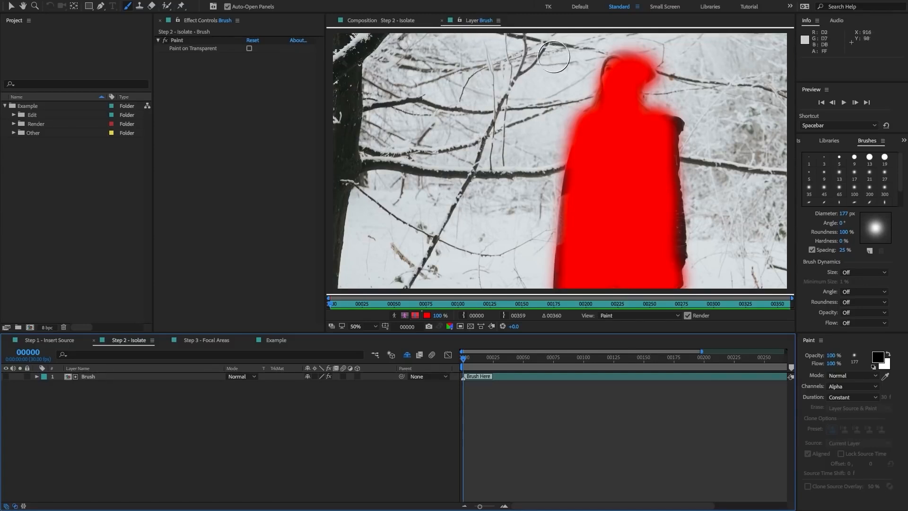
left_click(616, 71)
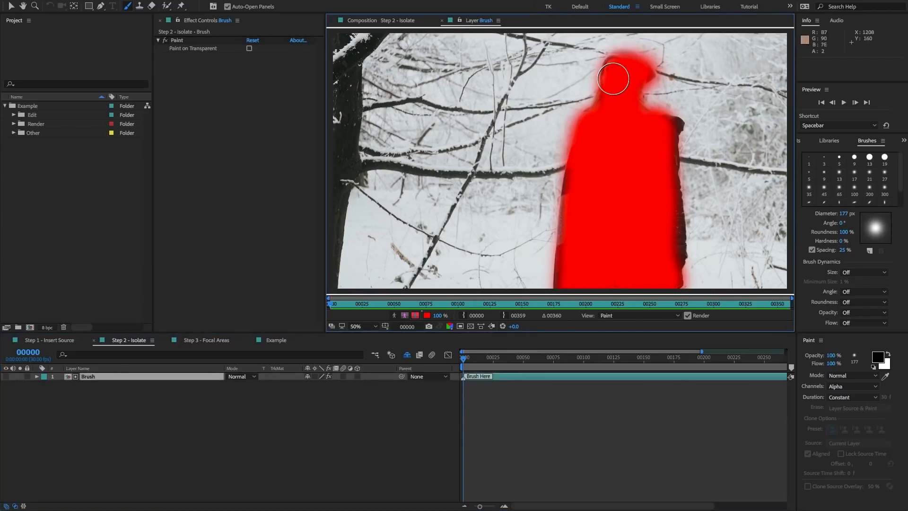
left_click(441, 20)
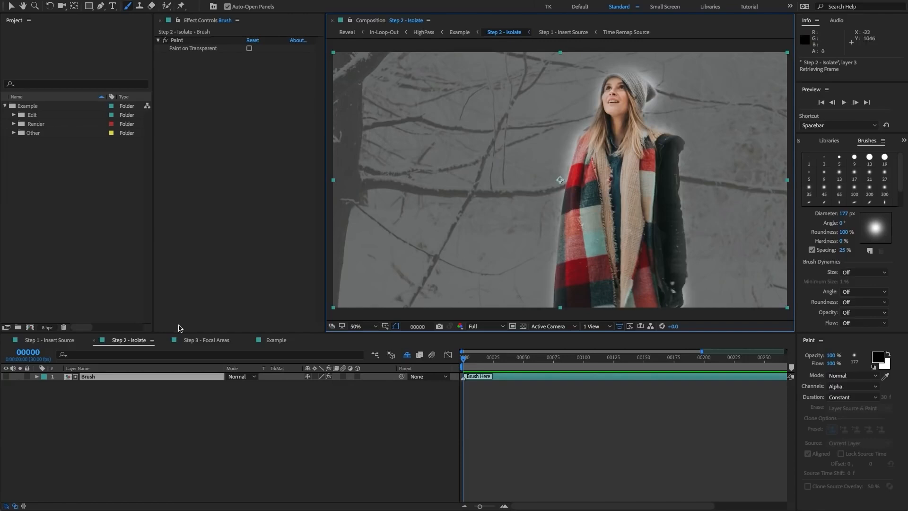
left_click(137, 341)
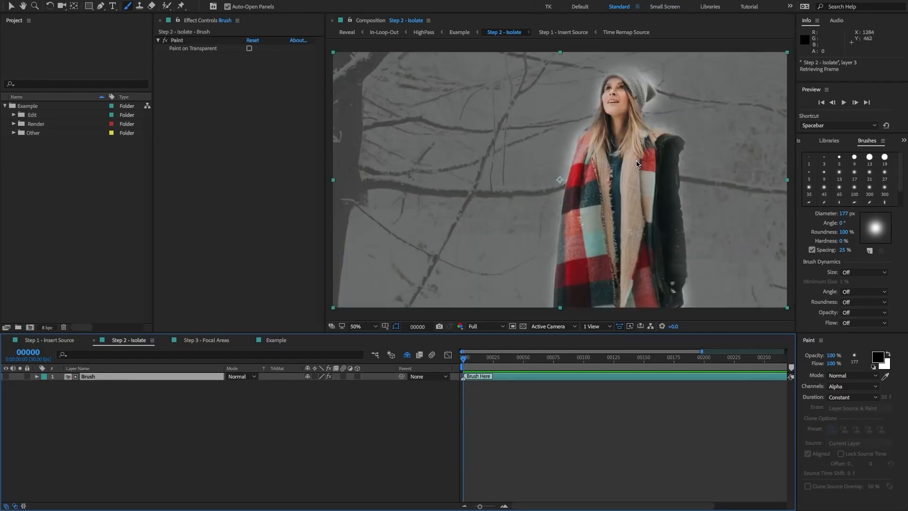
Step: Open the Brush layer of the Step 3 - Focal Areas composition in its own layer viewer at frame 0
left_click(212, 340)
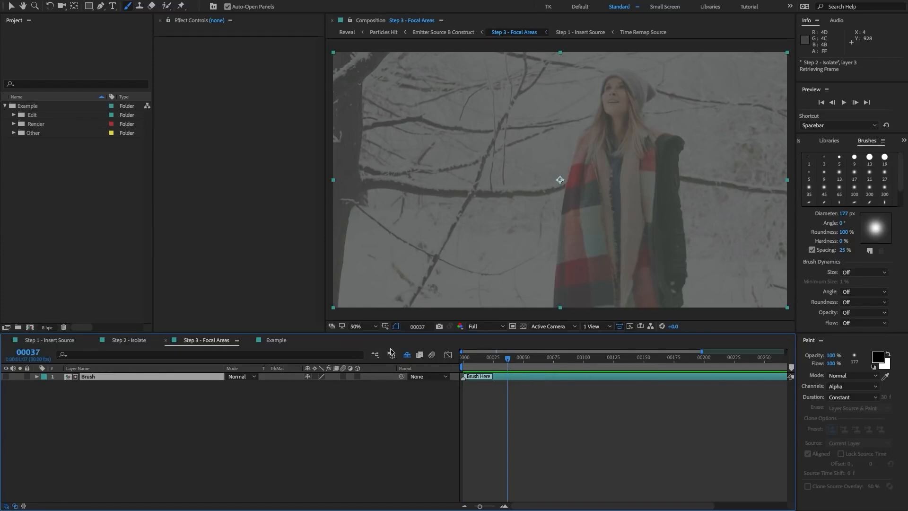
left_click_drag(507, 358, 448, 364)
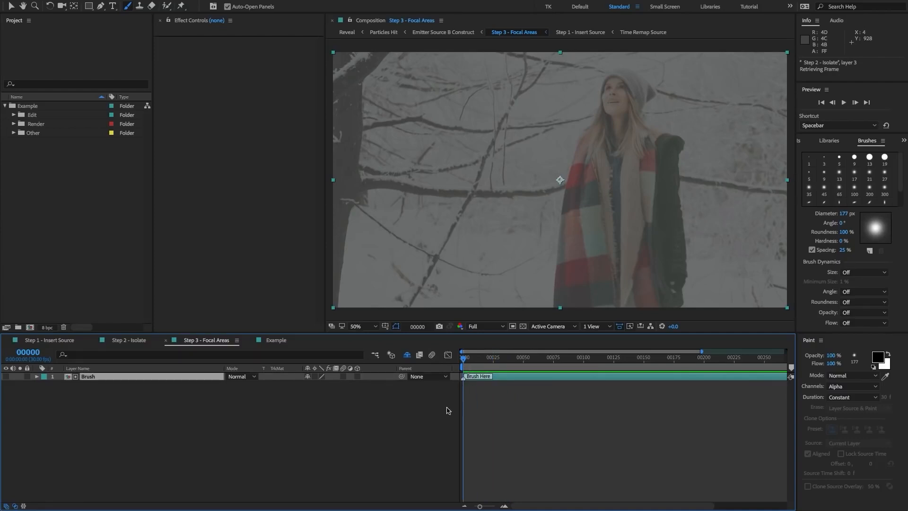
left_click(425, 420)
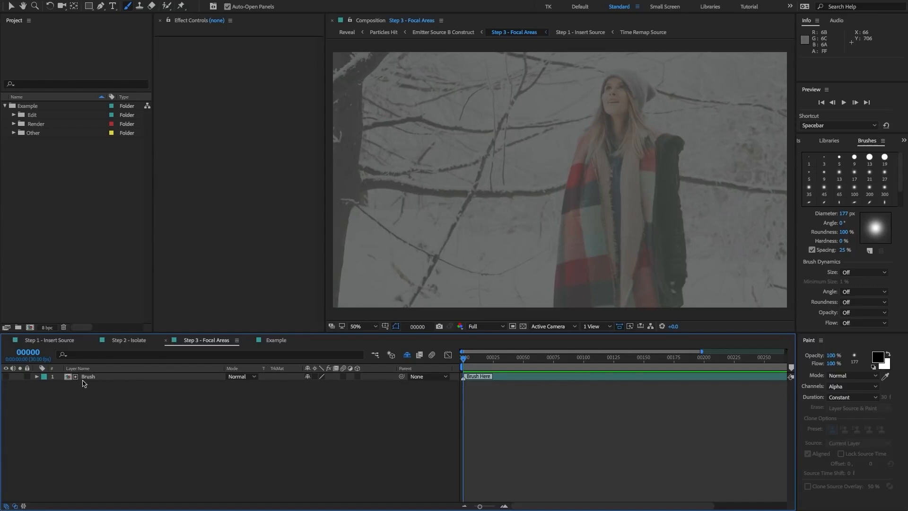
left_click_drag(462, 359, 438, 362)
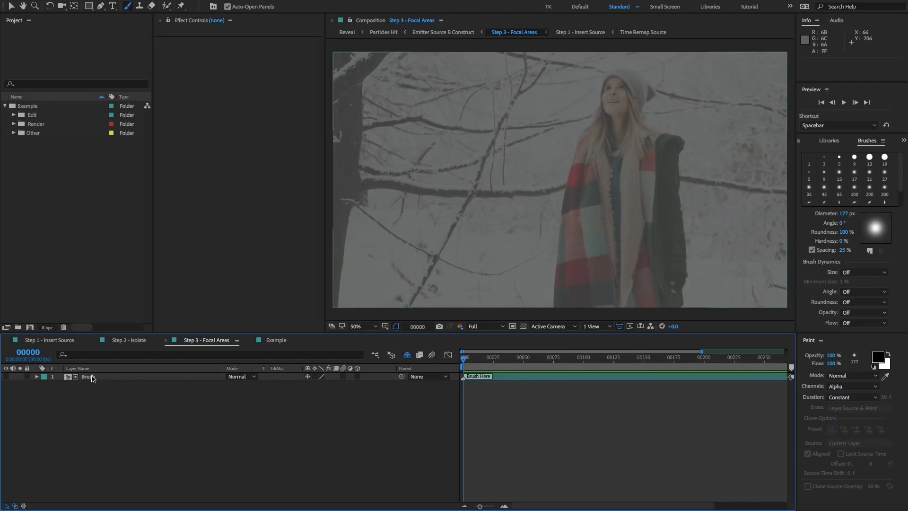
double_click(86, 376)
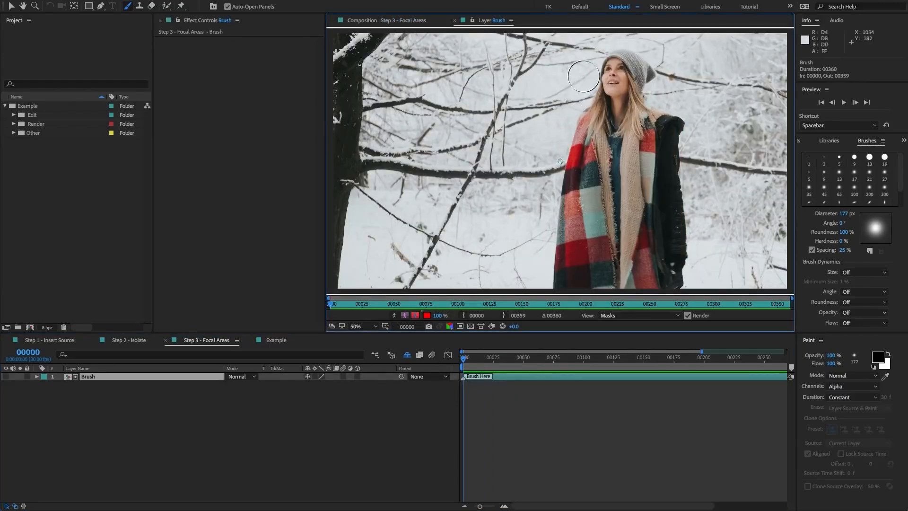
Step: Paint the woman's face with a 177 px brush and the scarf's centre with a 121 px brush, and close the layer viewer
mouse_move(598, 64)
left_mouse_down()
mouse_move(603, 88)
mouse_move(609, 64)
mouse_move(623, 94)
left_mouse_up()
mouse_move(606, 225)
left_mouse_down("ctrl")
mouse_move(600, 190)
mouse_move(614, 227)
mouse_move(606, 178)
mouse_move(616, 224)
left_mouse_up("ctrl")
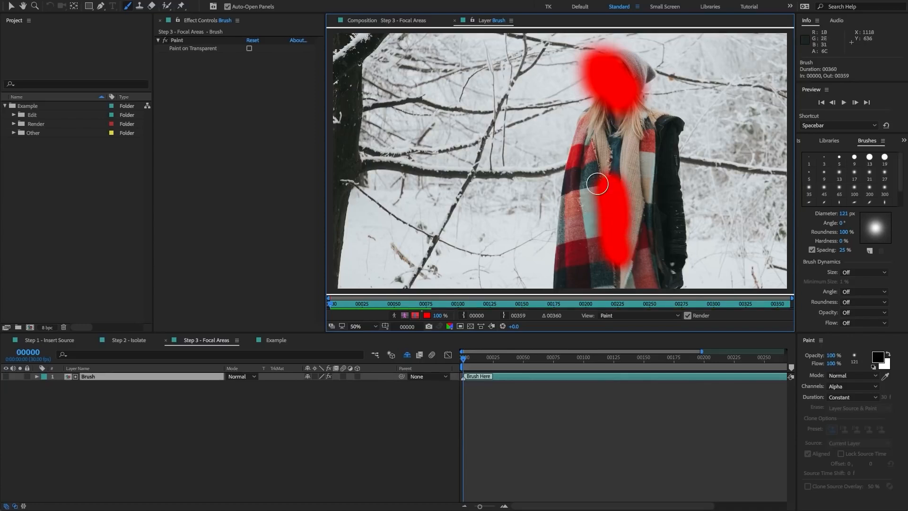
key("F2")
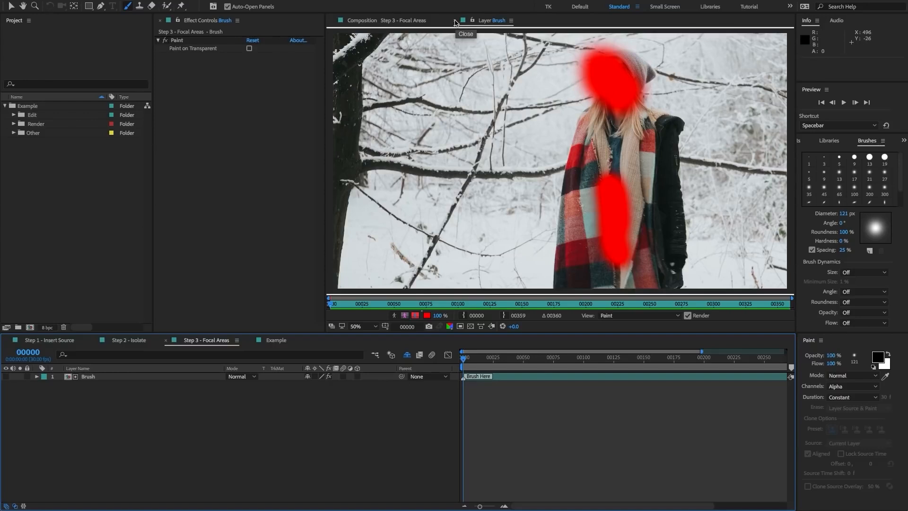
left_click(455, 22)
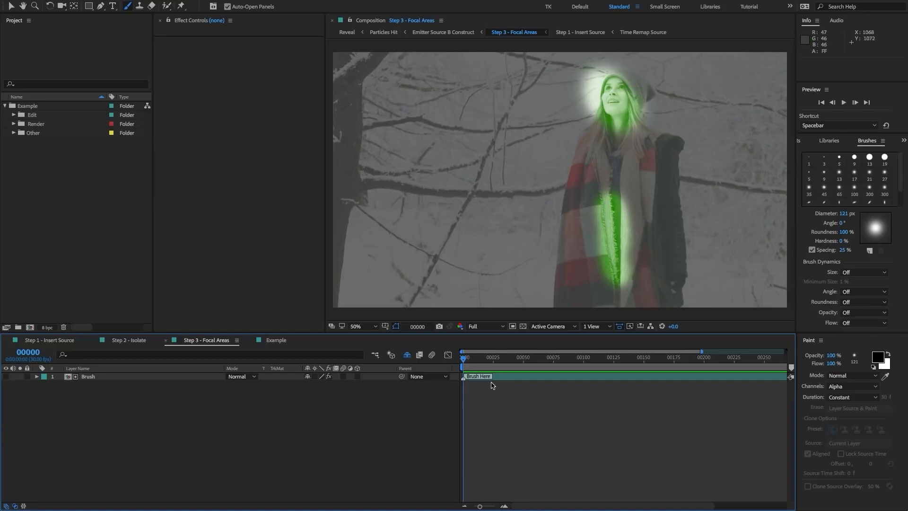
Step: Review the Step 2 - Isolate, Step 3 - Focal Areas and Step 1 - Insert Source compositions
left_click(129, 340)
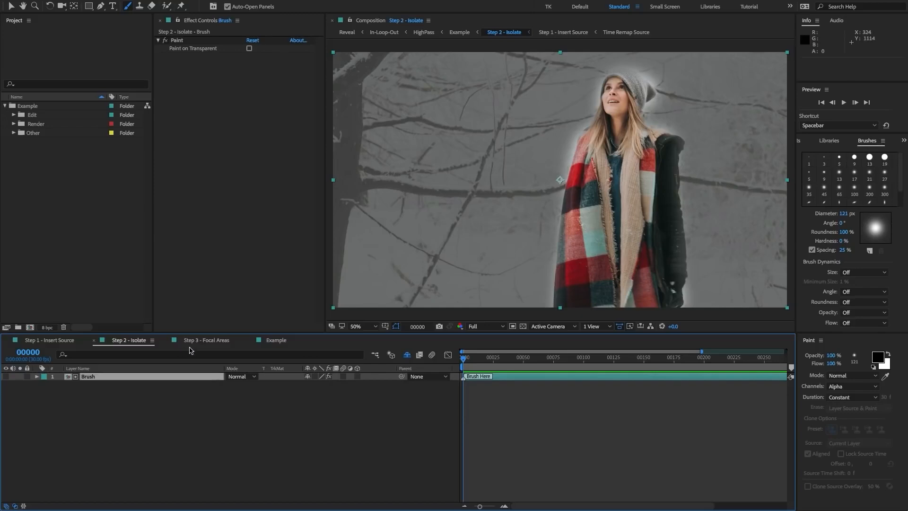
left_click(206, 340)
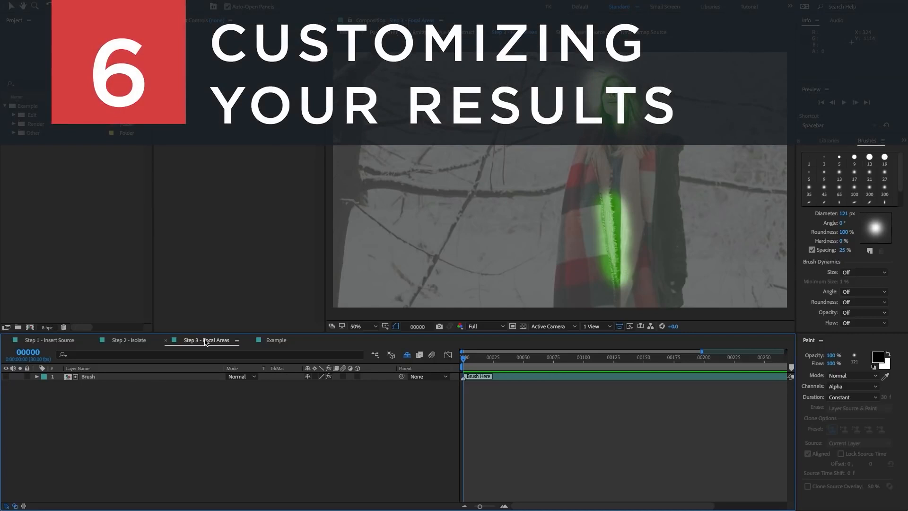
left_click(43, 339)
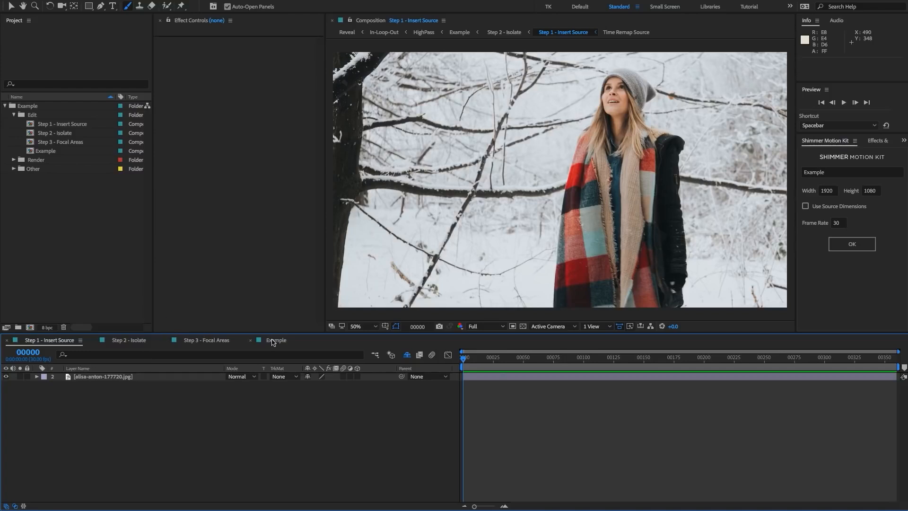
Step: Open the Example composition and move to frame 120 at the Edit Here marker
left_click(274, 341)
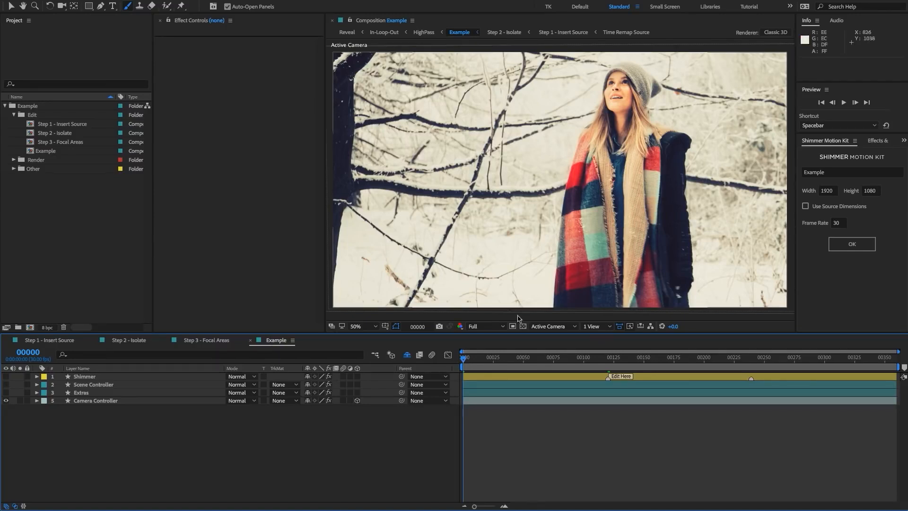
left_click(609, 361)
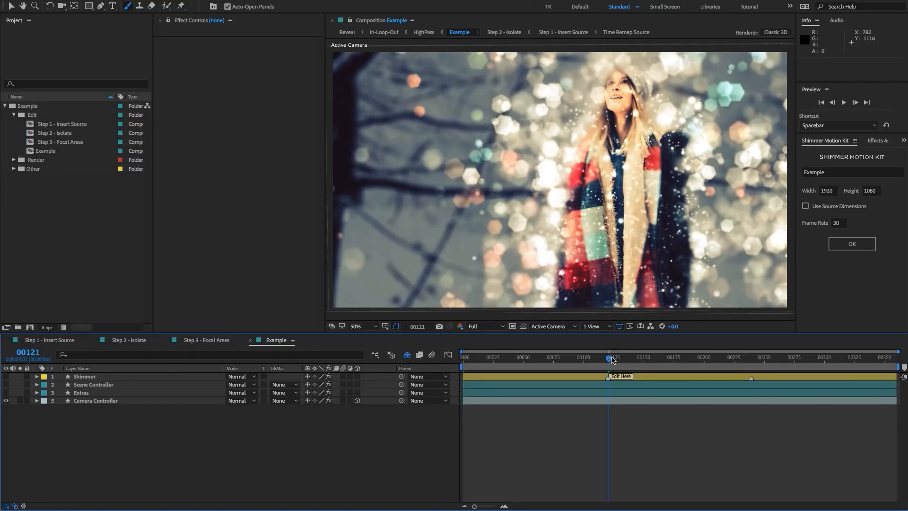
left_click_drag(610, 360, 607, 361)
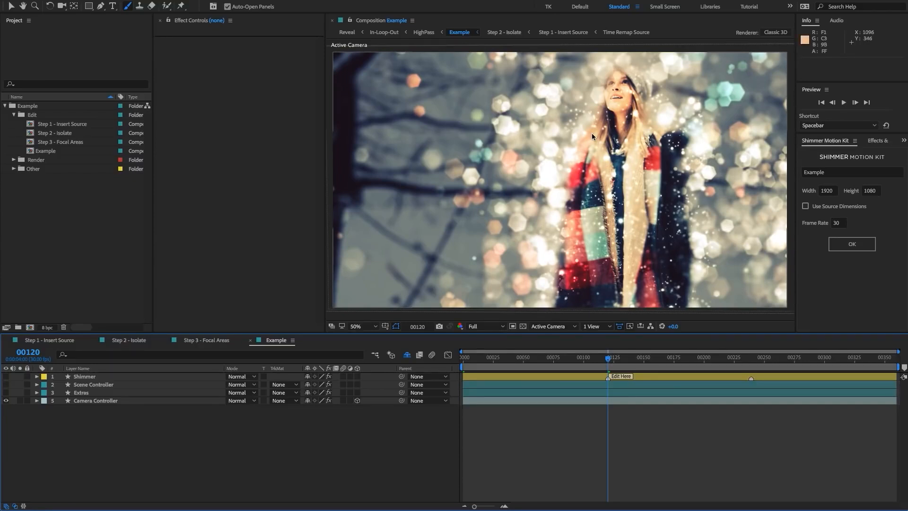
Step: Select the layers from Shimmer to Camera Controller to point out the control layers, and clear the selection
left_click(97, 376)
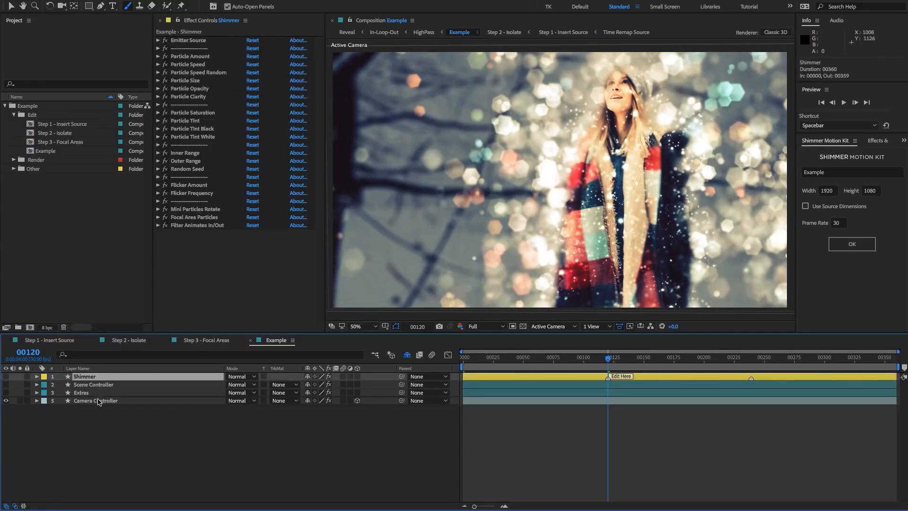
left_click(98, 401, "shift")
left_click(122, 422)
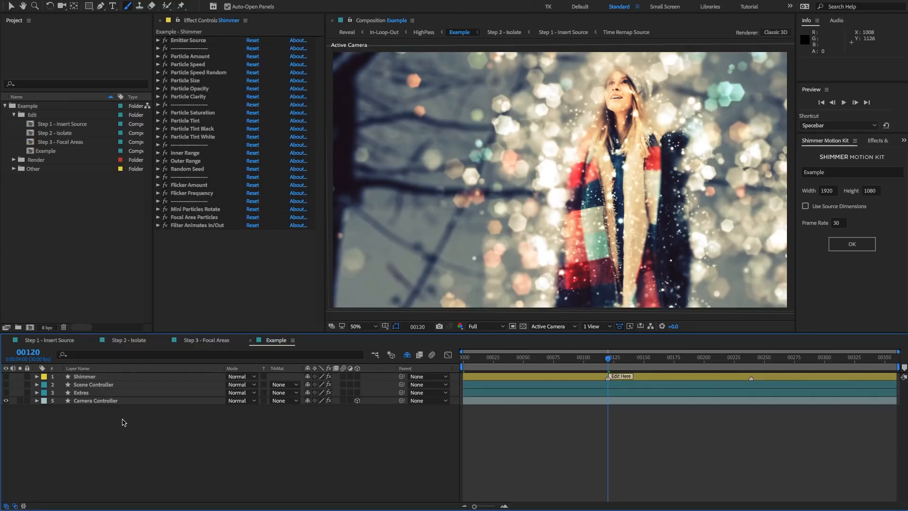
Step: Expand all effect controls of the Shimmer layer to examine their settings, and collapse them all again
left_click(93, 377)
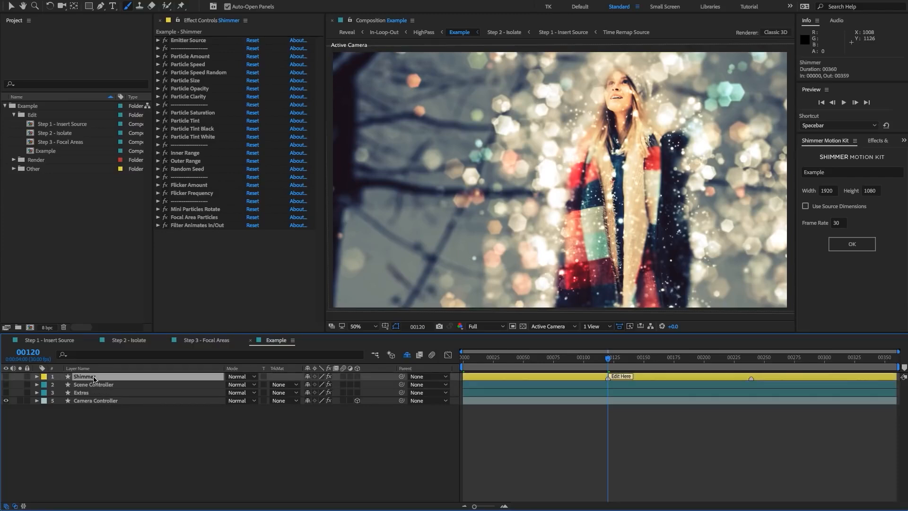
left_click(194, 225)
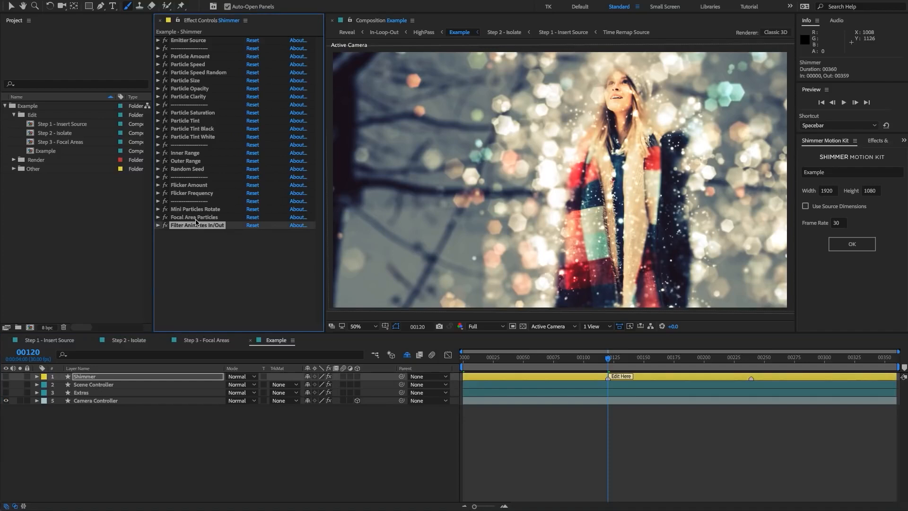
key("ctrl+a")
left_click(157, 193)
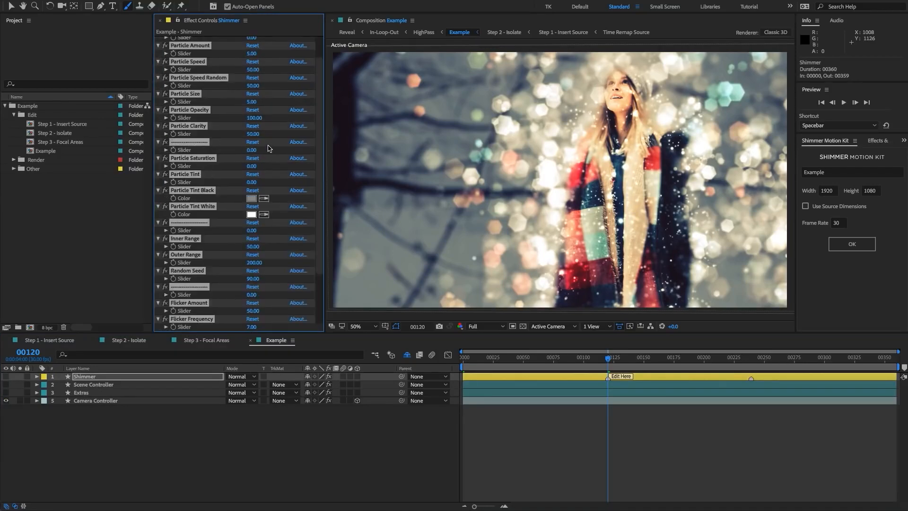
left_click(214, 131)
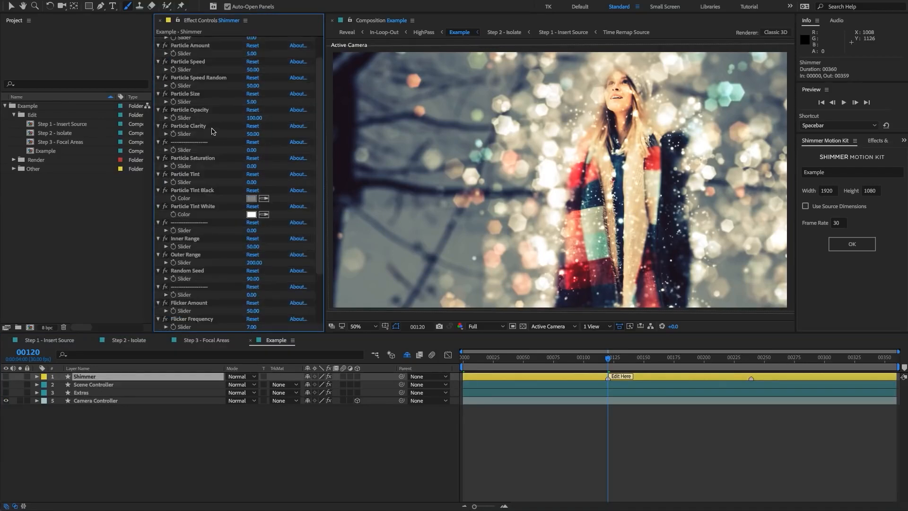
left_click(195, 127)
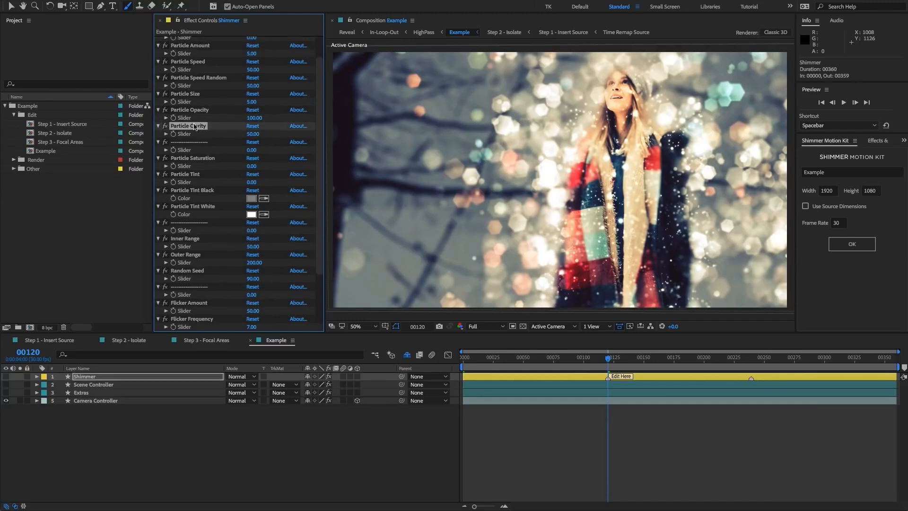
key("ctrl+a")
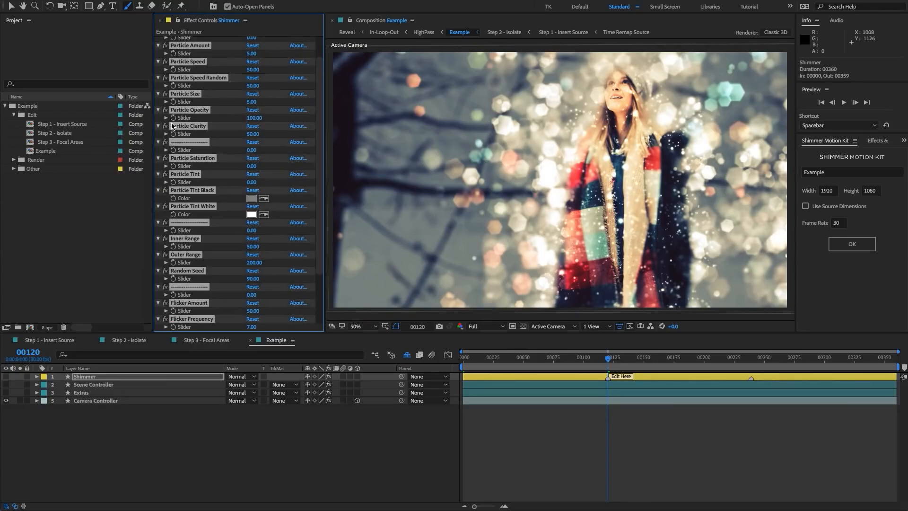
left_click(158, 126)
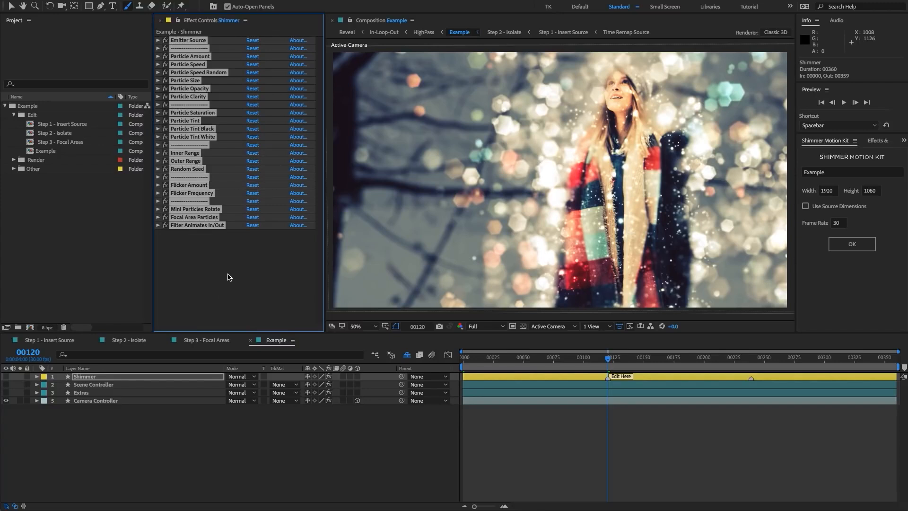
left_click(228, 277)
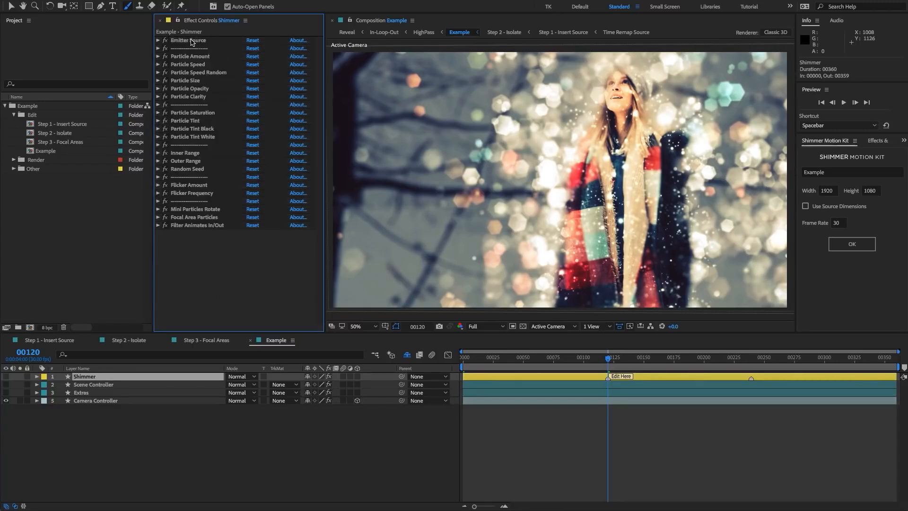
Step: Check that Show Layer Controls is enabled and move the Shimmer layer's Emitter Source point onto the woman's chest
left_click(195, 41)
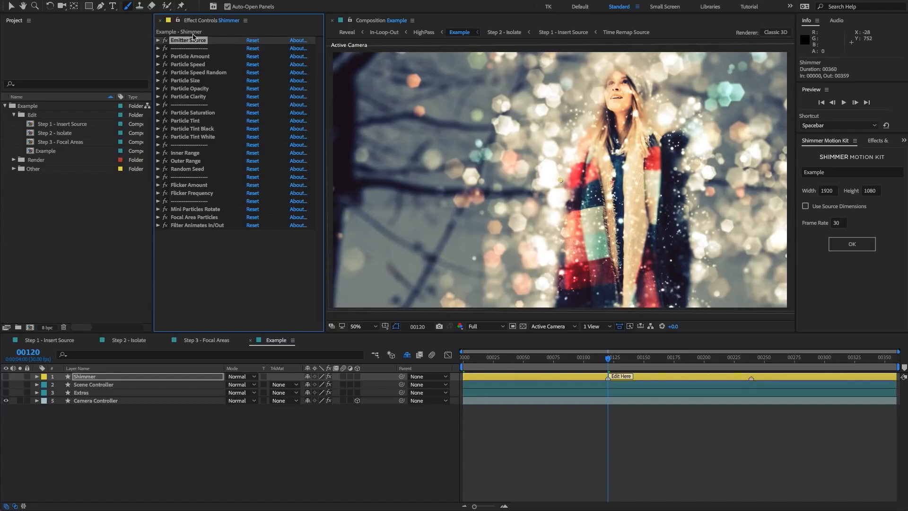
left_click(303, 245)
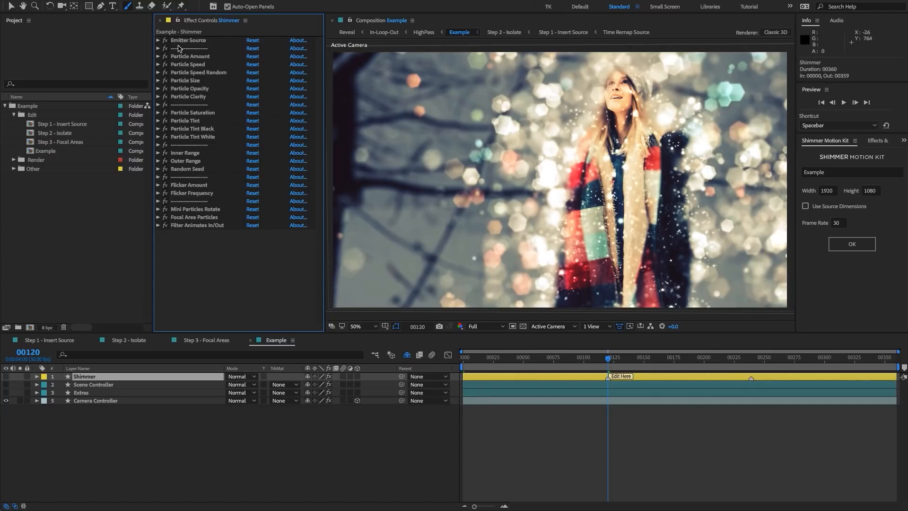
left_click(144, 1)
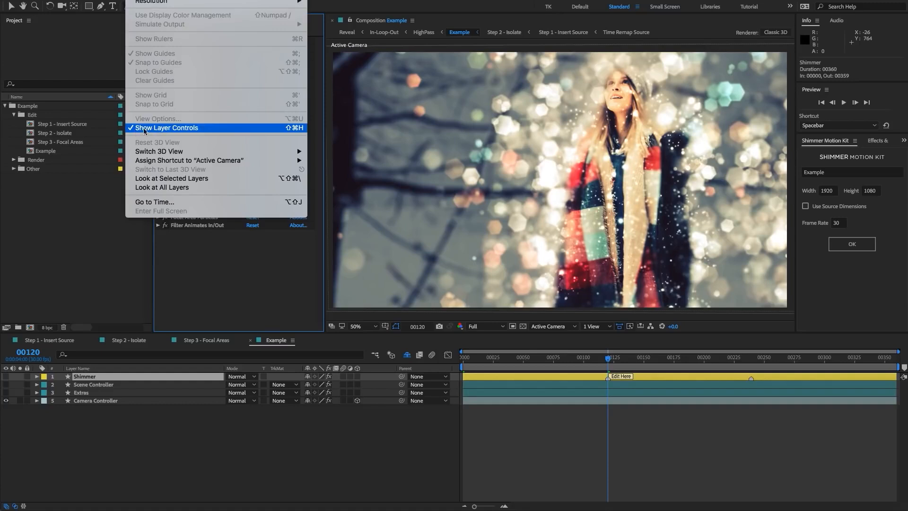
left_click(231, 249)
left_click(188, 40)
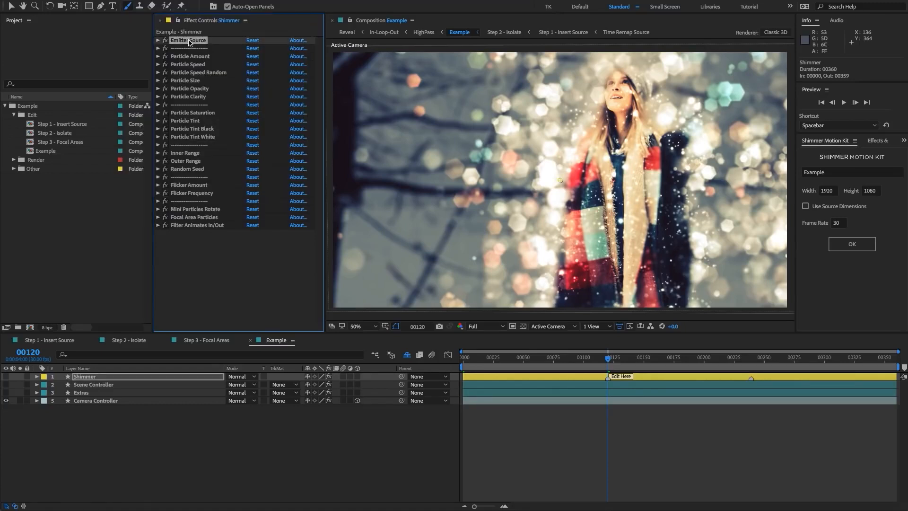
left_click_drag(560, 179, 621, 184)
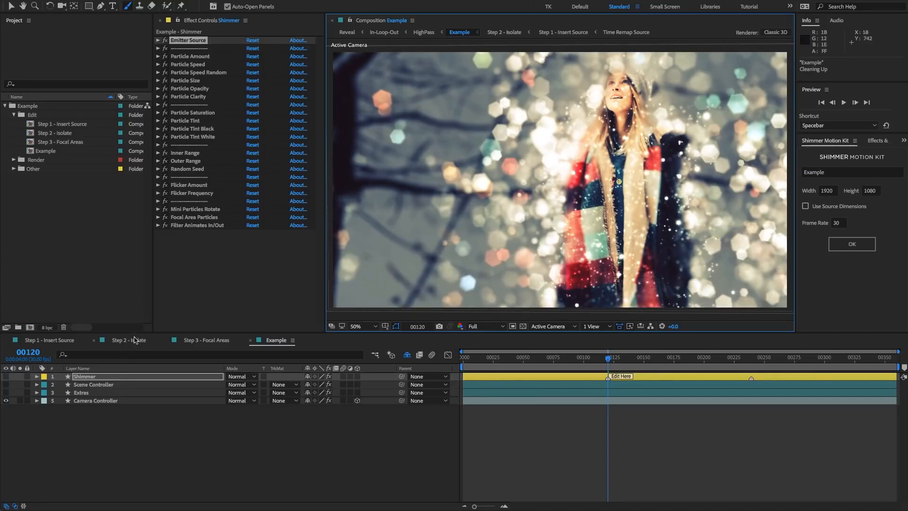
Step: Point out the Shimmer layer's particle controls from Particle Amount to Particle Clarity, plus Saturation, Tint, Inner Range, Outer Range and Random Seed
left_click(190, 56)
left_click(189, 97, "shift")
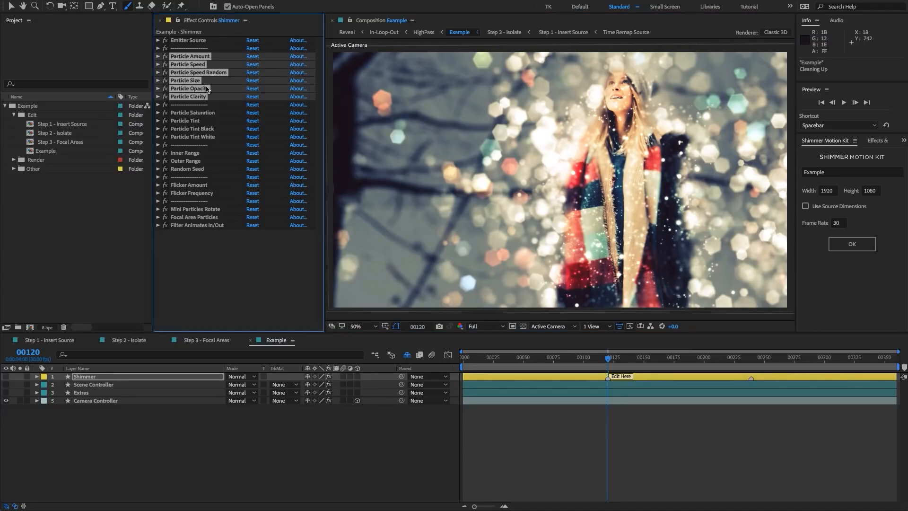
left_click(198, 113)
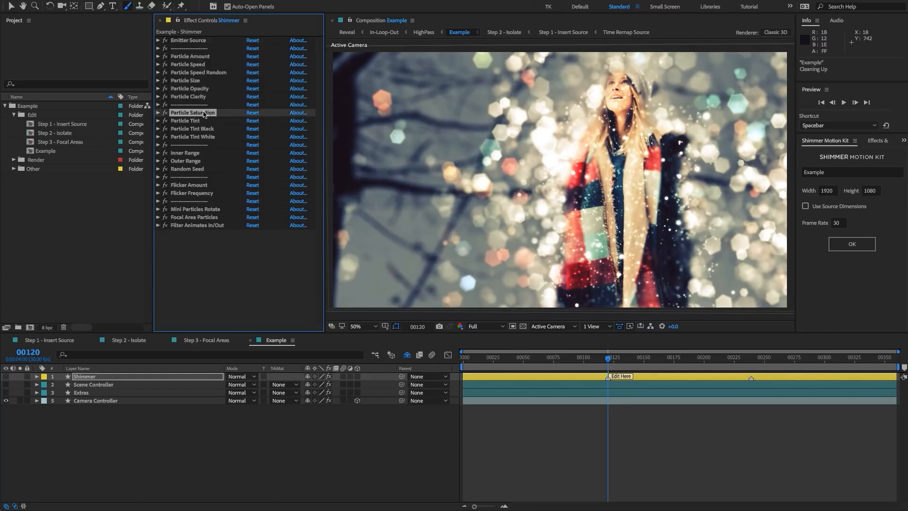
left_click(198, 120)
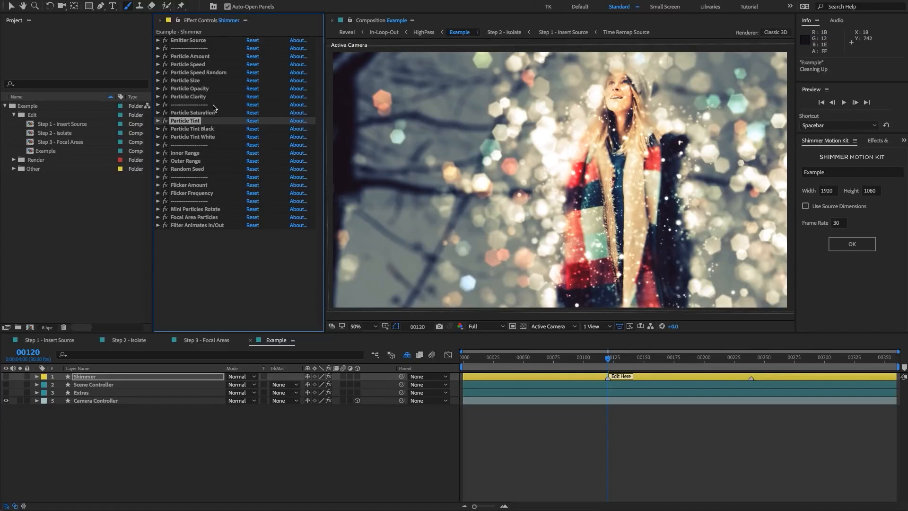
left_click(193, 154)
left_click(193, 161)
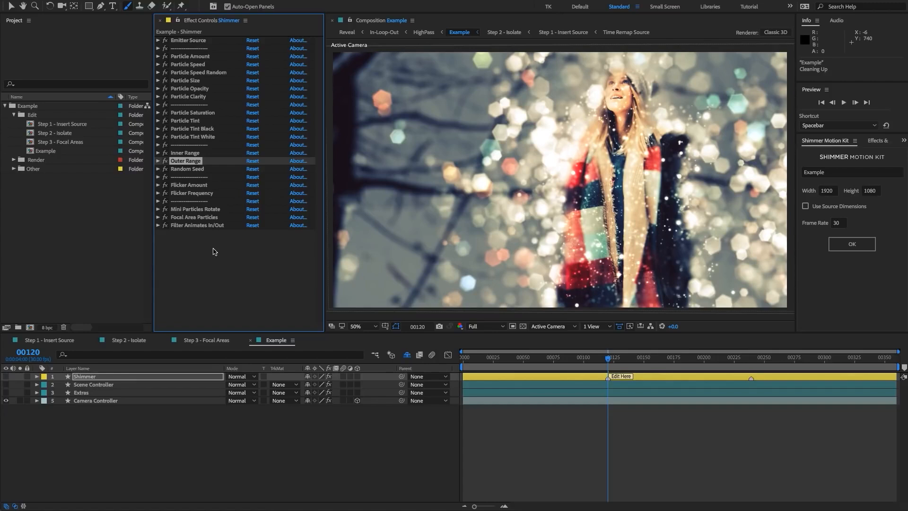
left_click(203, 171)
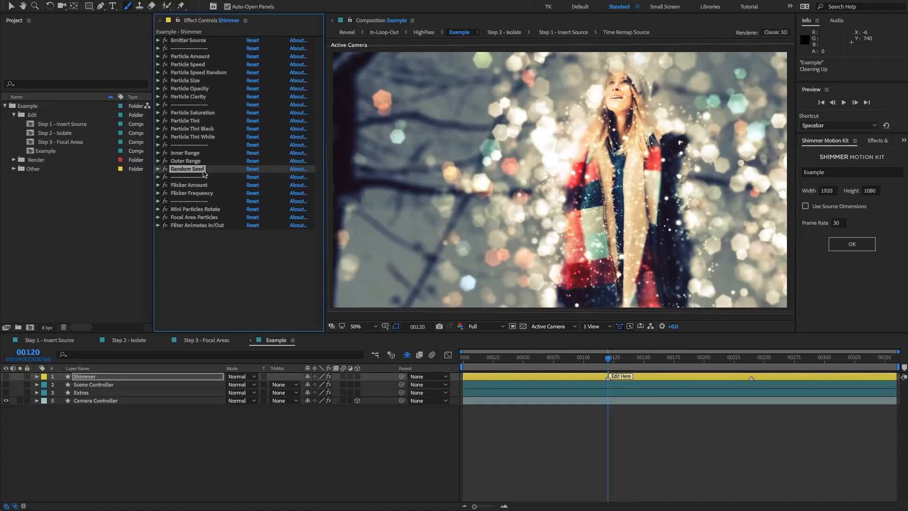
Step: Expand Flicker Amount and Flicker Frequency on the Shimmer layer to examine their sliders, and collapse both again
left_click(186, 185)
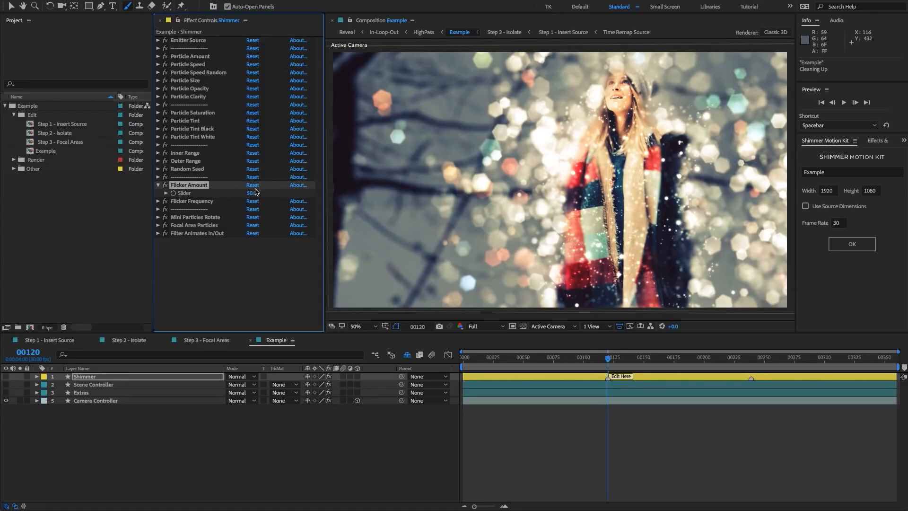
left_click(158, 201)
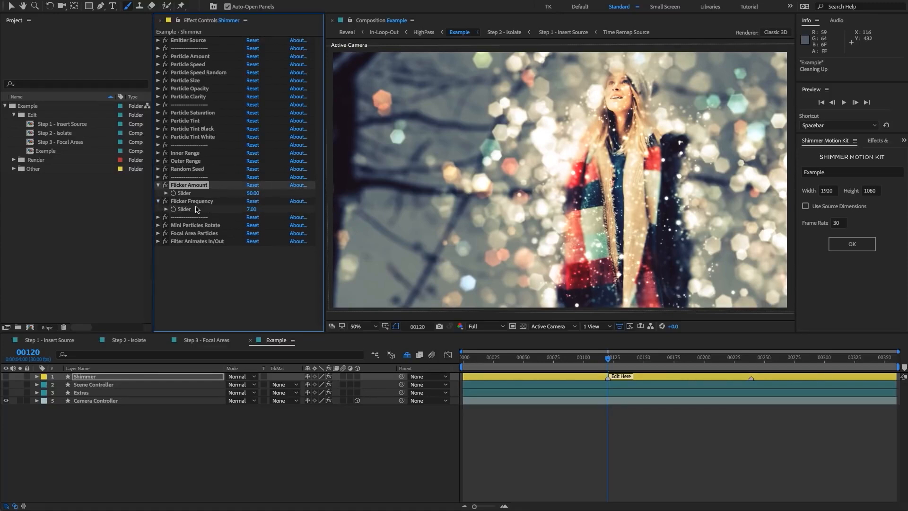
left_click(204, 201)
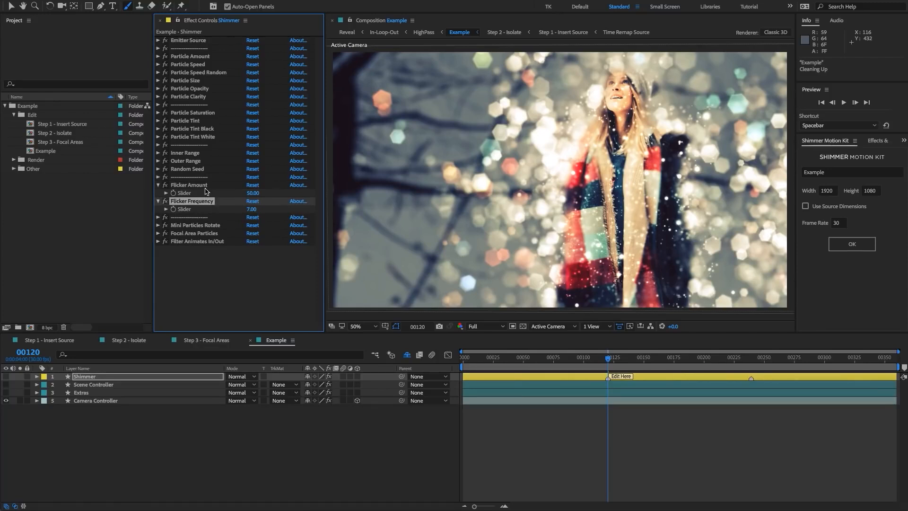
left_click(205, 185)
left_click(158, 186)
left_click(158, 192)
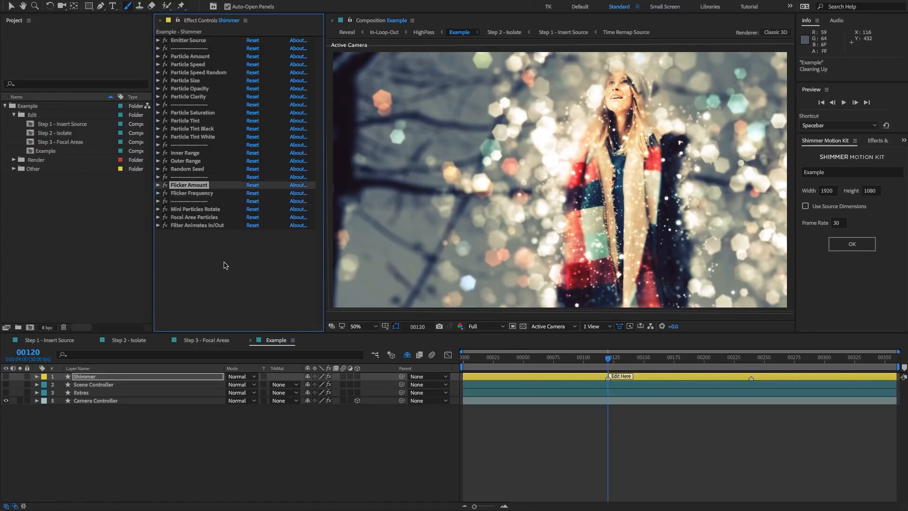
left_click(223, 264)
Step: Select Mini Particles Rotate on the Shimmer layer and examine the small particles around the woman's face and hair up close
left_click(195, 209)
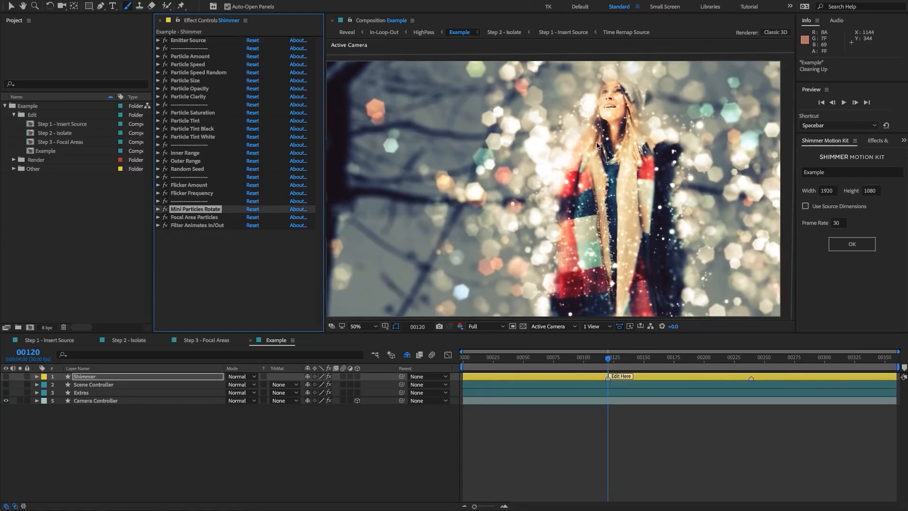
scroll(597, 143, "up", 2)
left_click_drag(629, 71, 465, 234)
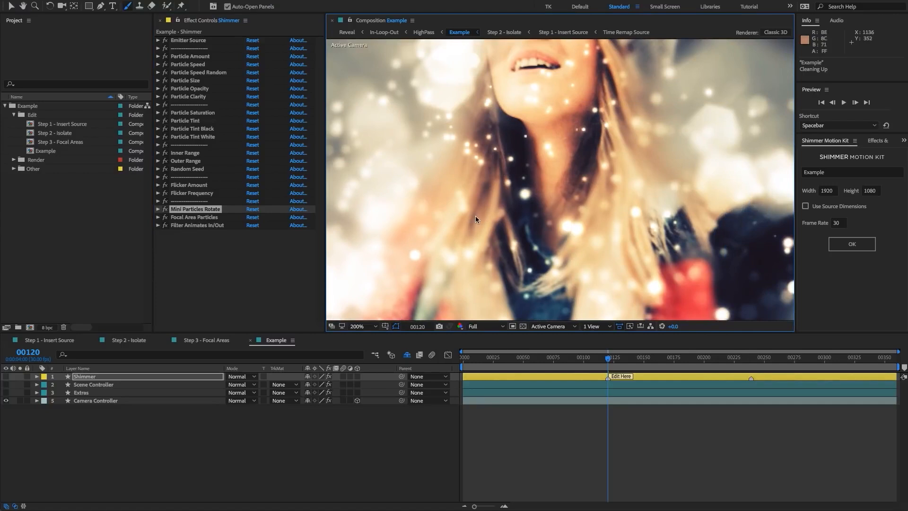
scroll(475, 216, "down", 1)
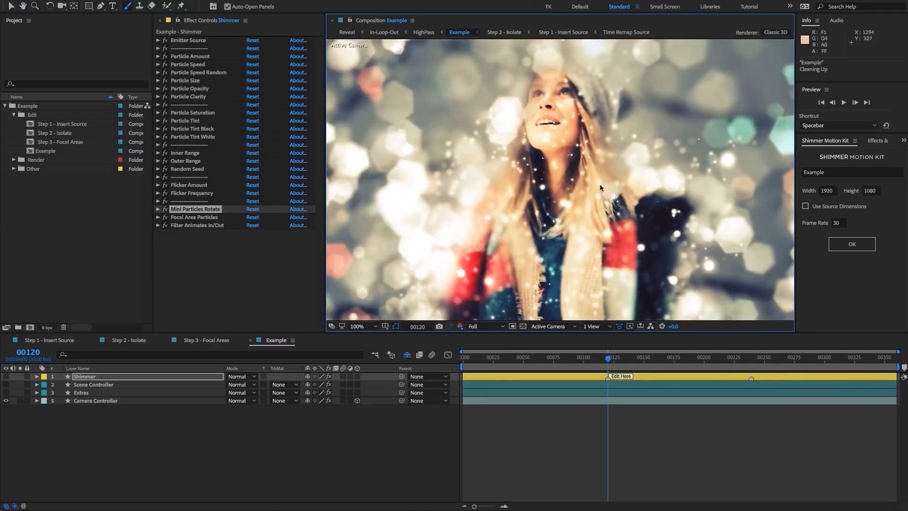
scroll(554, 178, "down", 1)
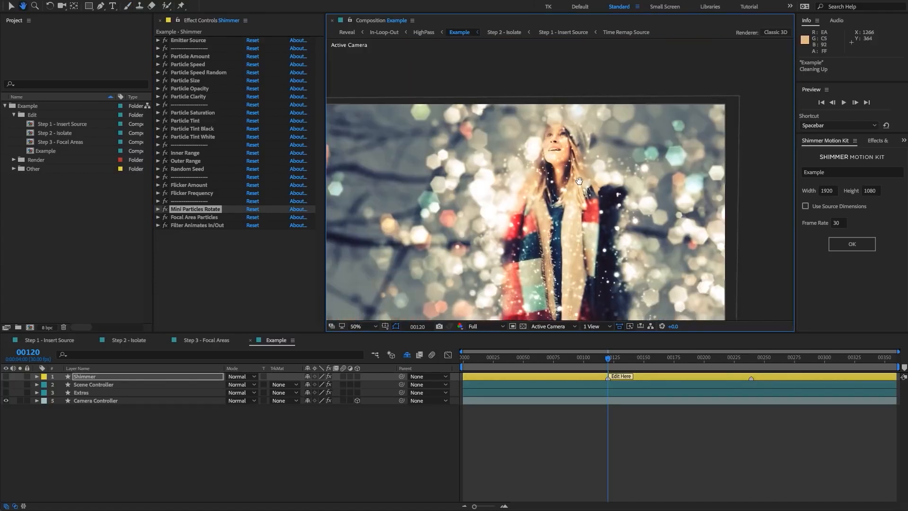
left_click_drag(567, 191, 586, 176)
key("ctrl+b")
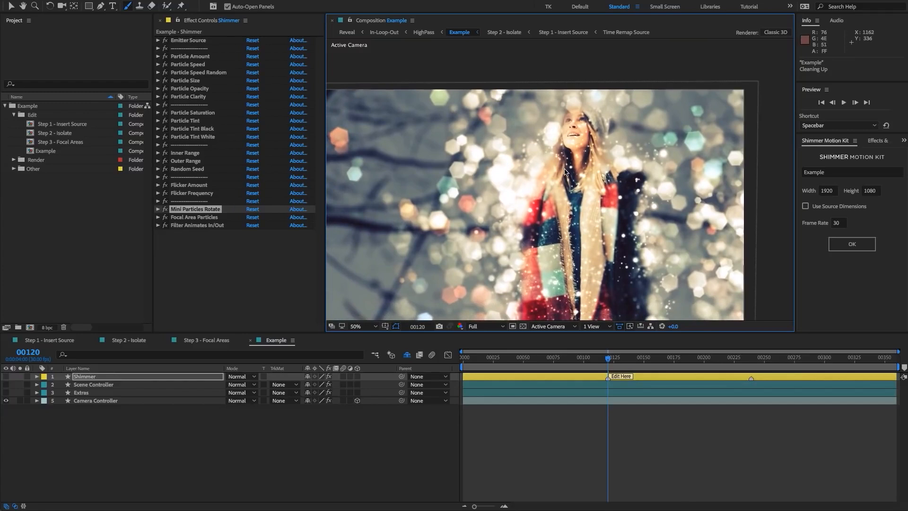
left_click(192, 208)
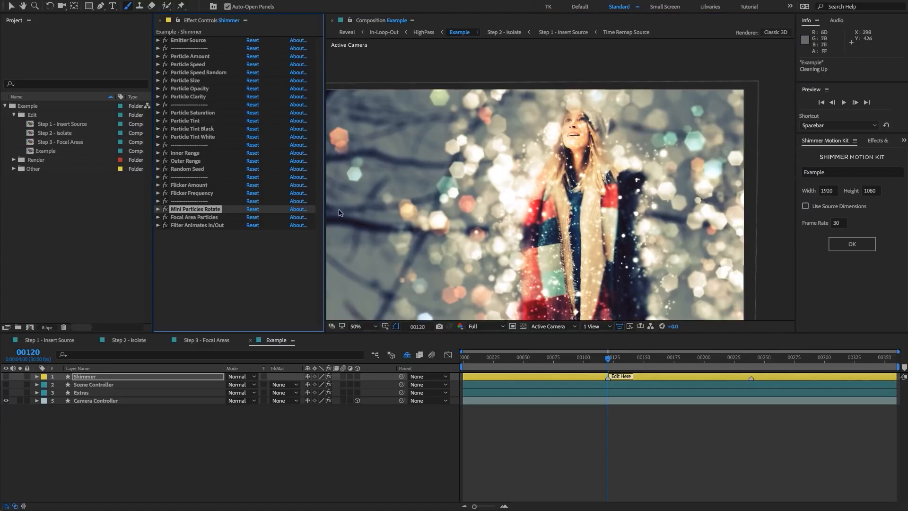
Step: Switch to the video player to view the demo shimmer-demo-v0-3.mp4, pause it, and close it
left_click(497, 376)
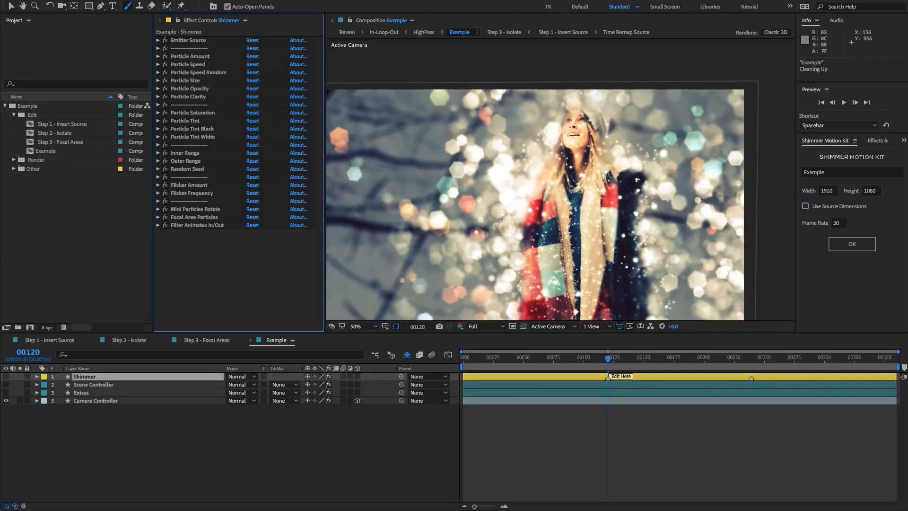
left_click(626, 508)
left_click(438, 342)
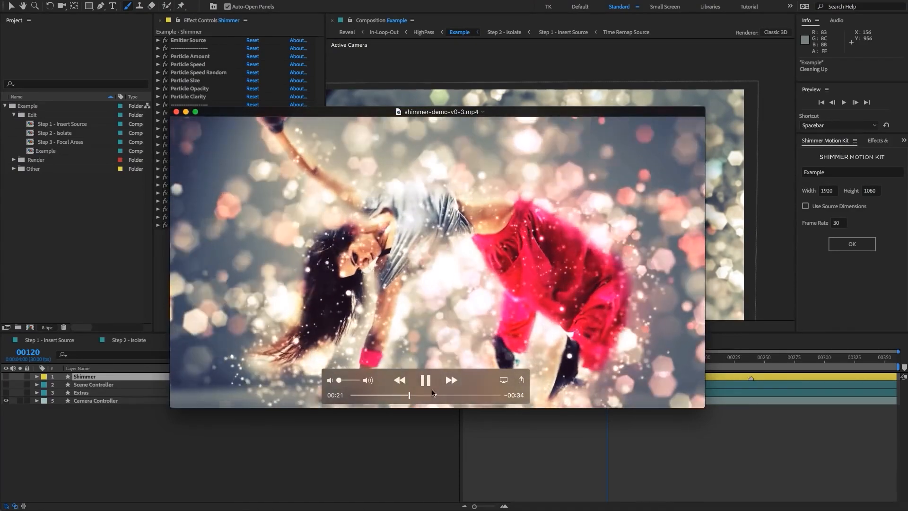
left_click(425, 380)
left_click(176, 112)
left_click(233, 277)
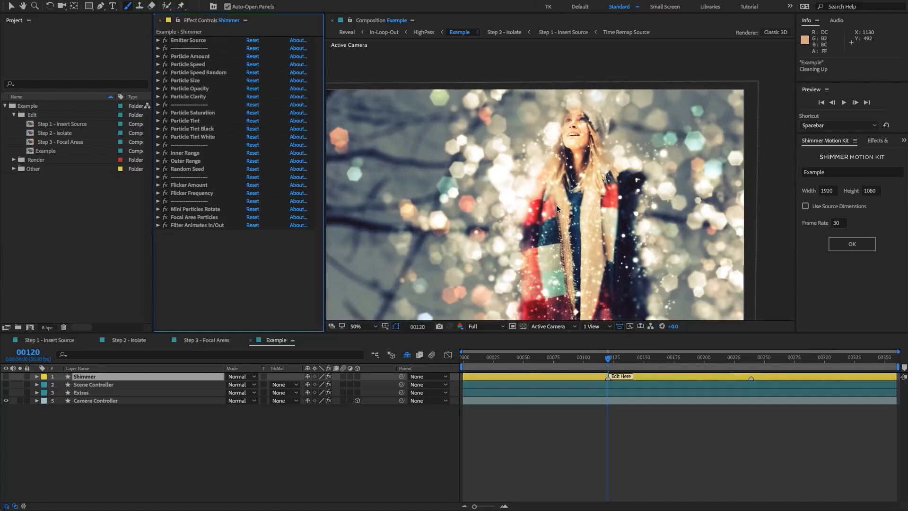
Step: Turn off Focal Area Particles on the Shimmer layer while viewing the woman's face up close
left_click(159, 217)
left_click(158, 217)
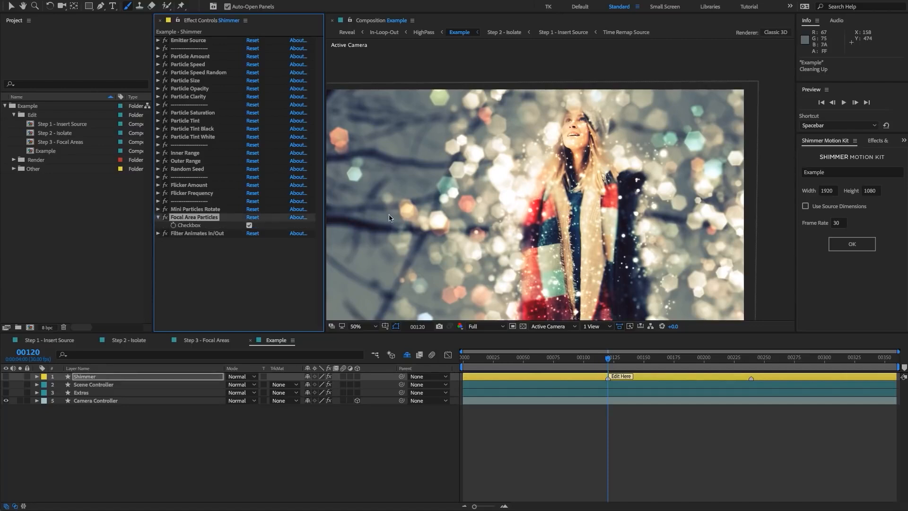
scroll(636, 122, "up", 2)
left_click_drag(630, 110, 520, 227)
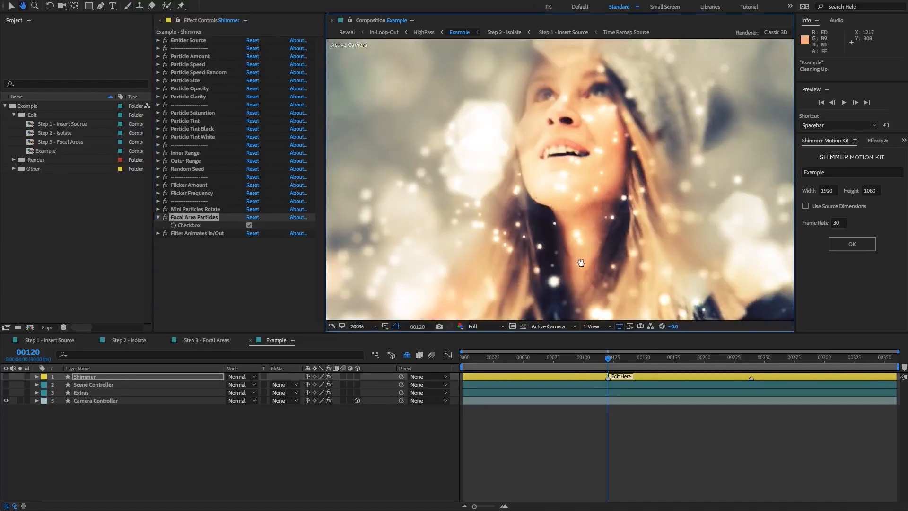
left_click(250, 225)
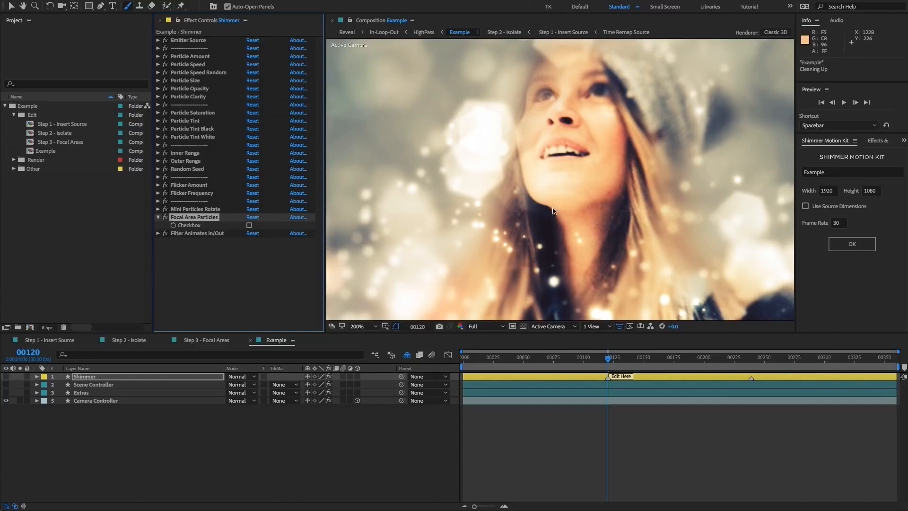
Step: Review the brushed areas in the Step 3 - Focal Areas composition, and return to the Example composition at 50% view
left_click(208, 342)
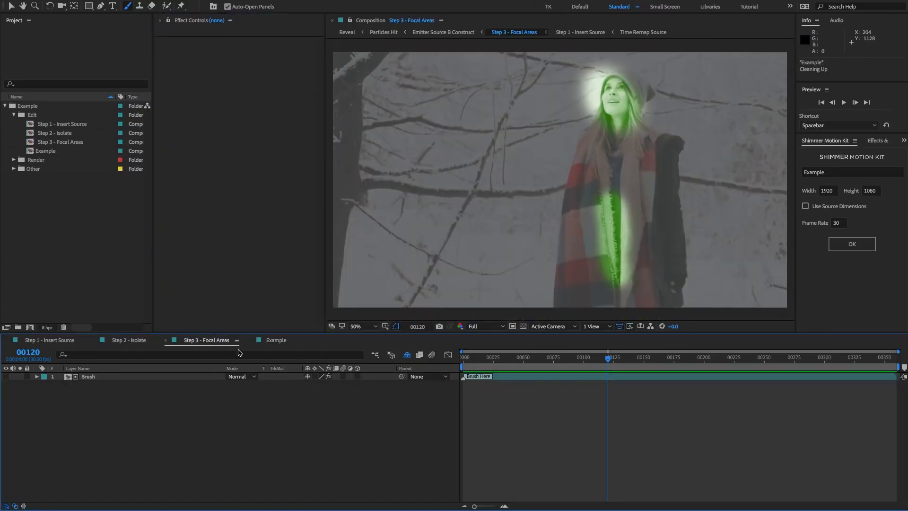
left_click(269, 341)
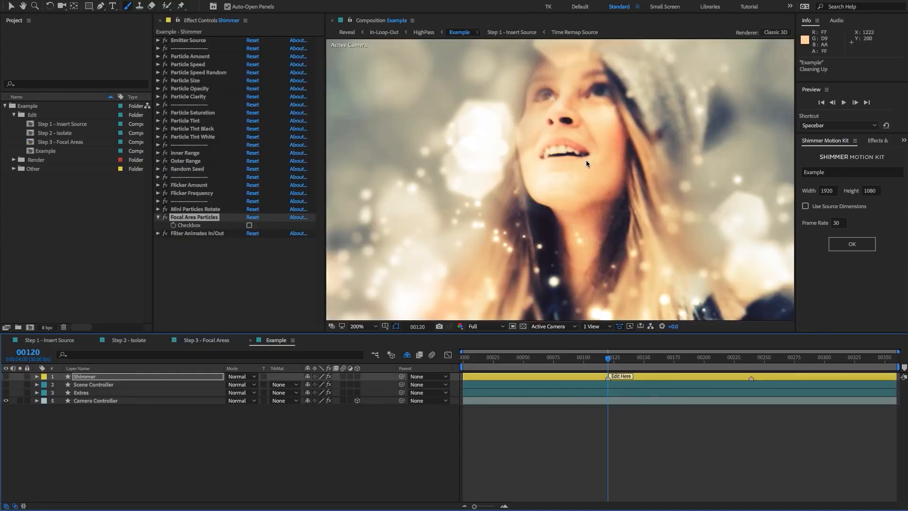
scroll(585, 160, "down", 1)
scroll(578, 231, "down", 1)
left_click_drag(586, 226, 589, 199)
key("ctrl+b")
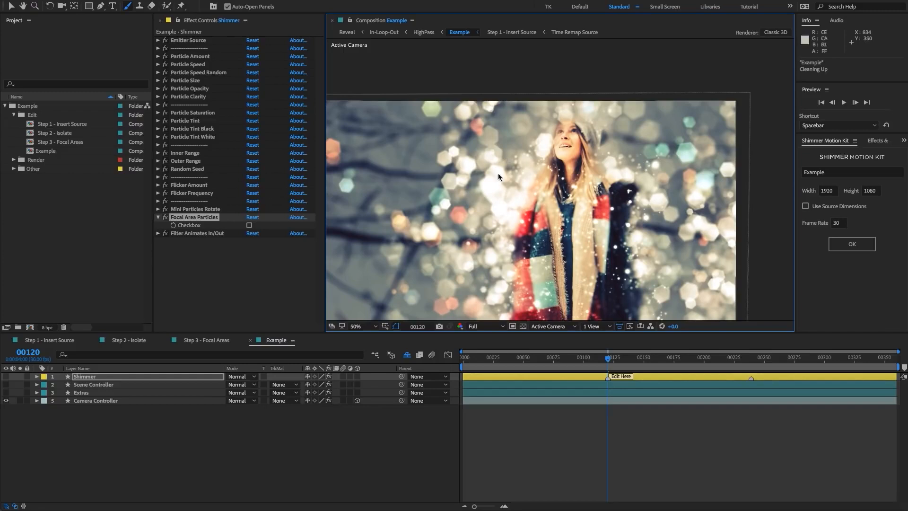
Step: Turn Focal Area Particles back on and expand the Filter Animates In/Out control of the Shimmer layer
left_click(250, 225)
left_click(158, 233)
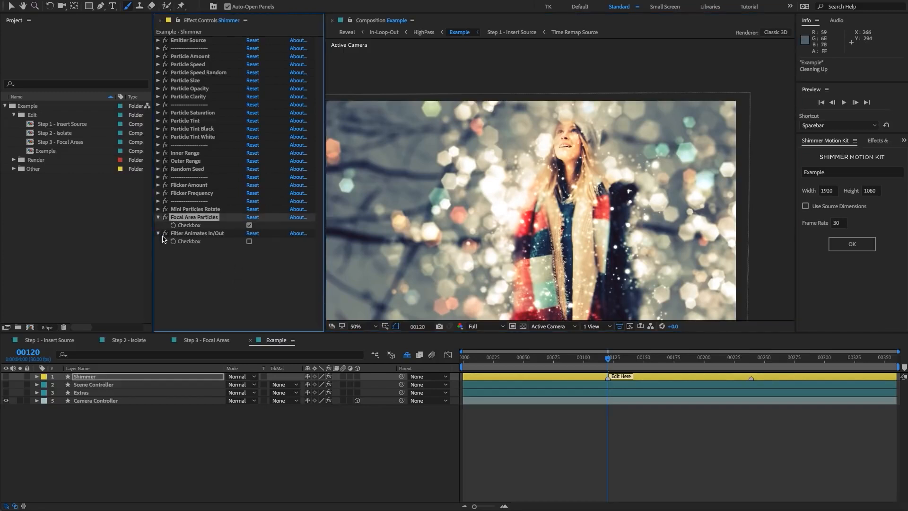
left_click(194, 233)
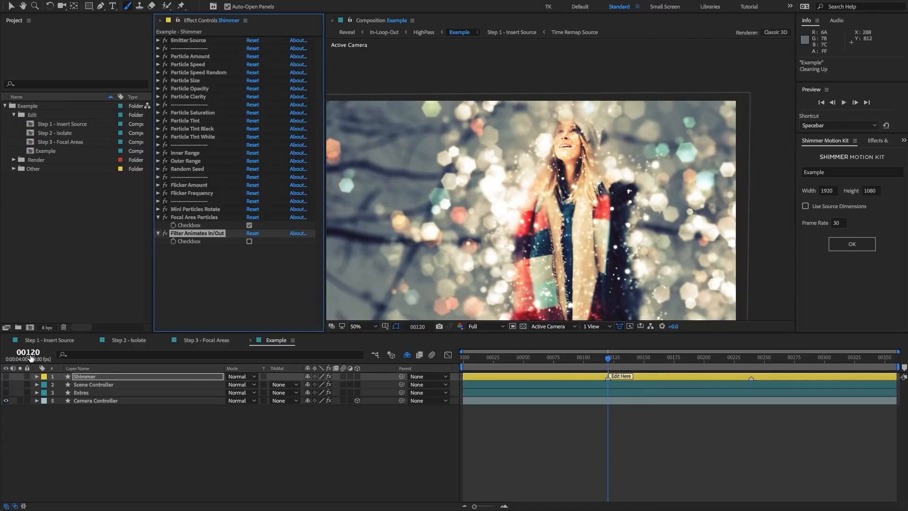
Step: Compare the image filter at the second marker, frame 239, and at frame 0 with Filter Animates In/Out unchecked
left_click(752, 362)
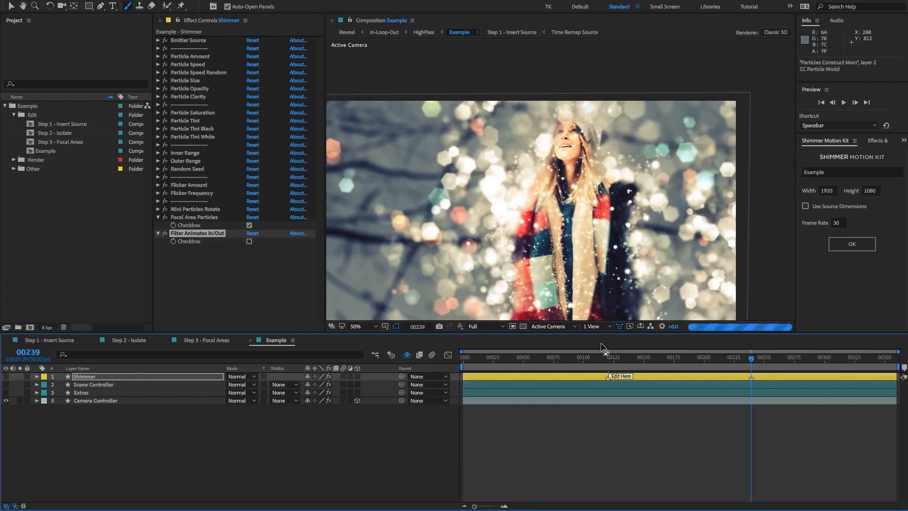
left_click_drag(608, 359, 464, 371)
left_click(407, 435)
left_click(259, 287)
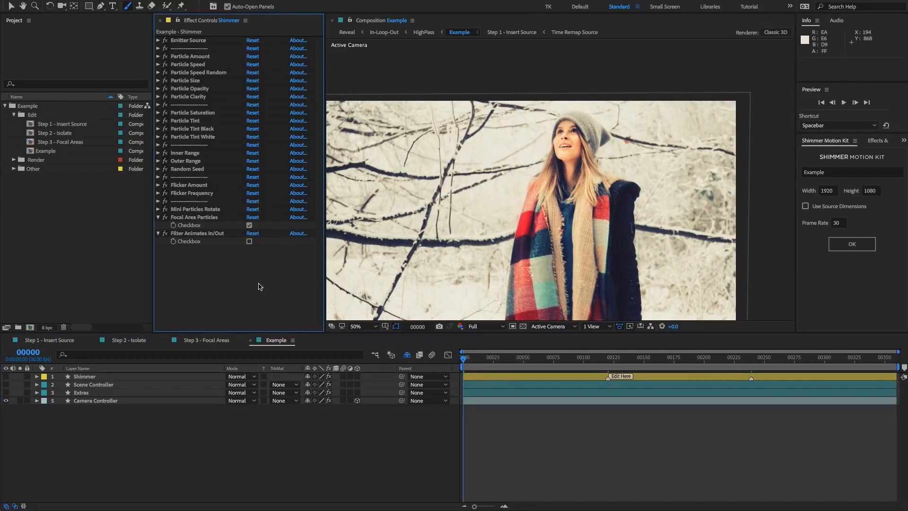
left_click(223, 237)
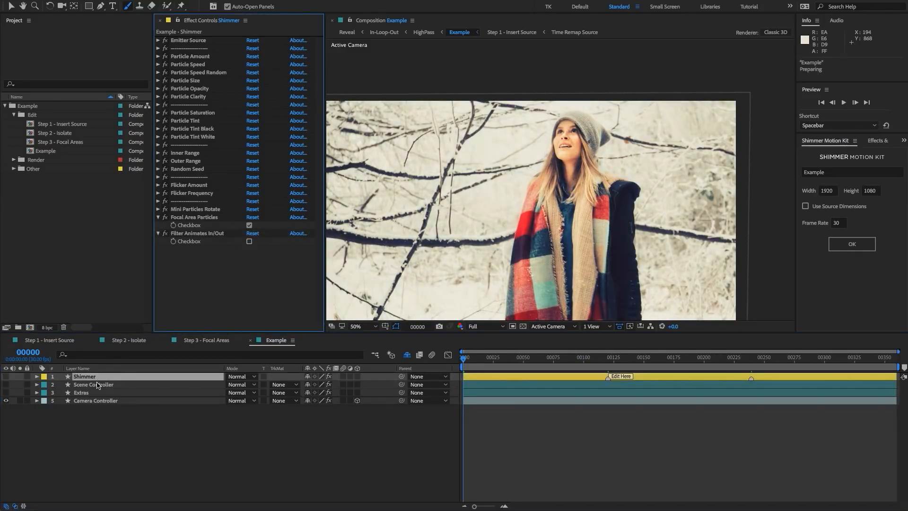
Step: Show the Scene Controller layer's effects at frame 120 and point out its Brush Softness, Foreground Blur and Background Blur controls
left_click(98, 384)
left_click(608, 359)
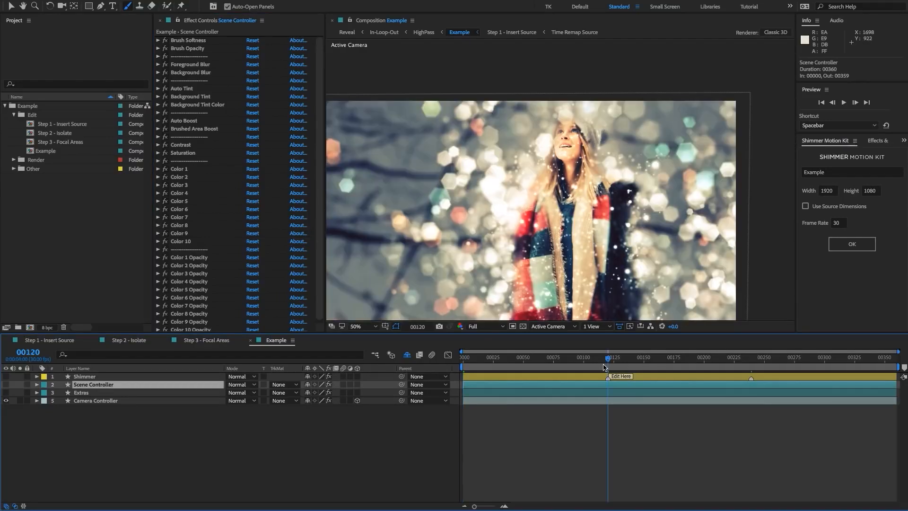
left_click(194, 42)
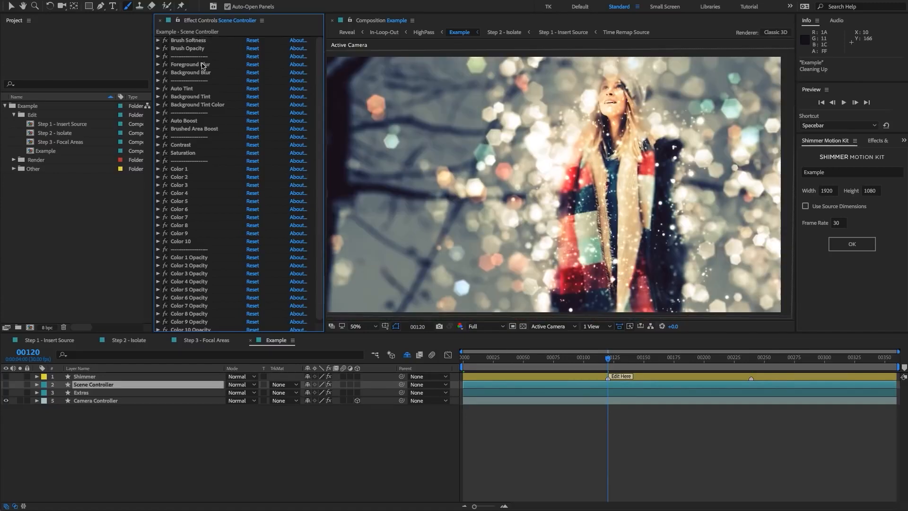
left_click(203, 65)
left_click(200, 73, "shift")
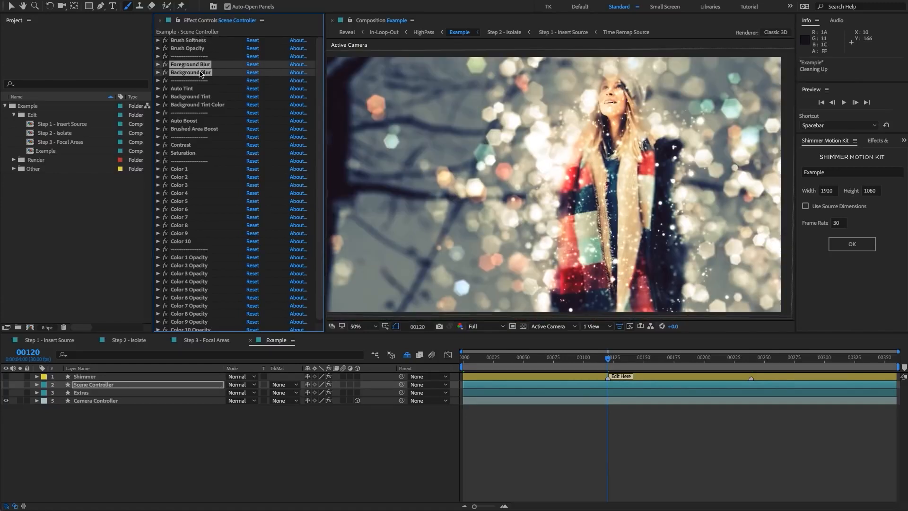
left_click(269, 52)
left_click(183, 67)
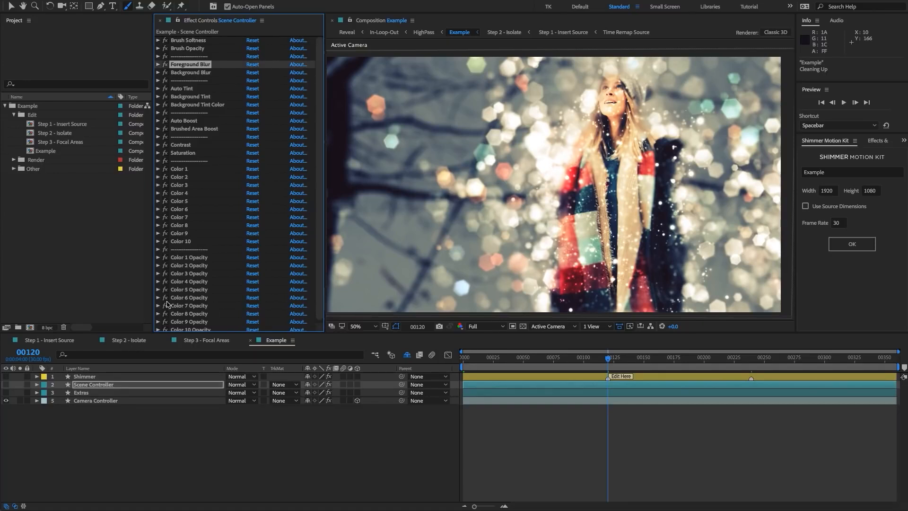
Step: Try a Foreground Blur of 0 on the Scene Controller layer, and set the slider to 10
left_click(158, 65)
left_click(252, 73)
key("Return")
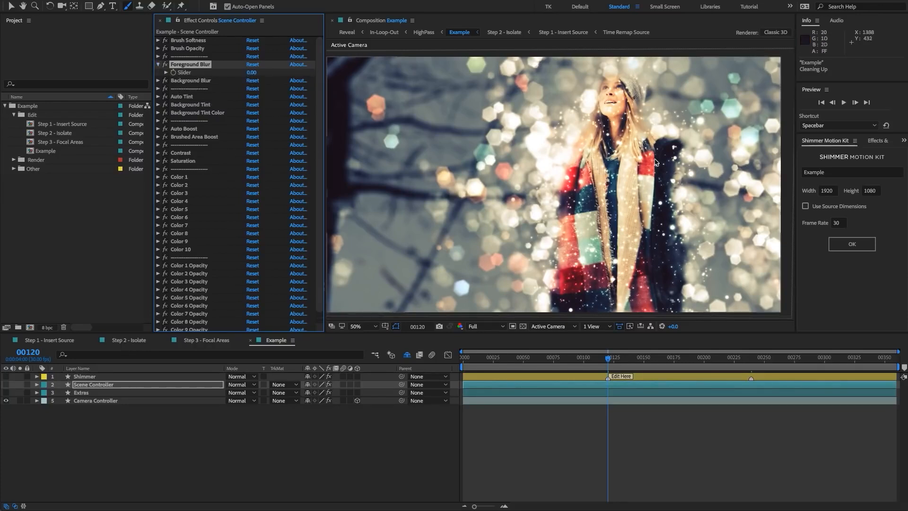
left_click(251, 73)
type("10")
key("Return")
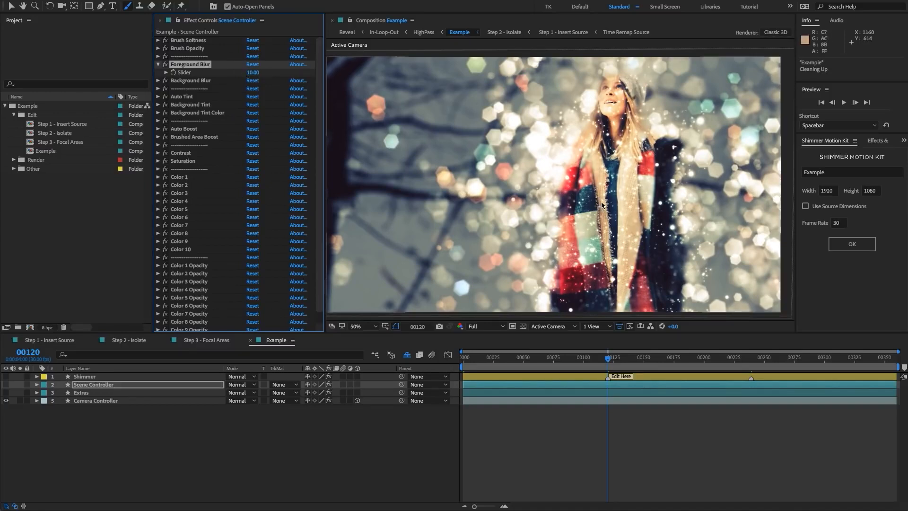
Step: Review the brushed areas in the Step 3 - Focal Areas composition, and return to Foreground Blur in the Example composition
left_click(206, 341)
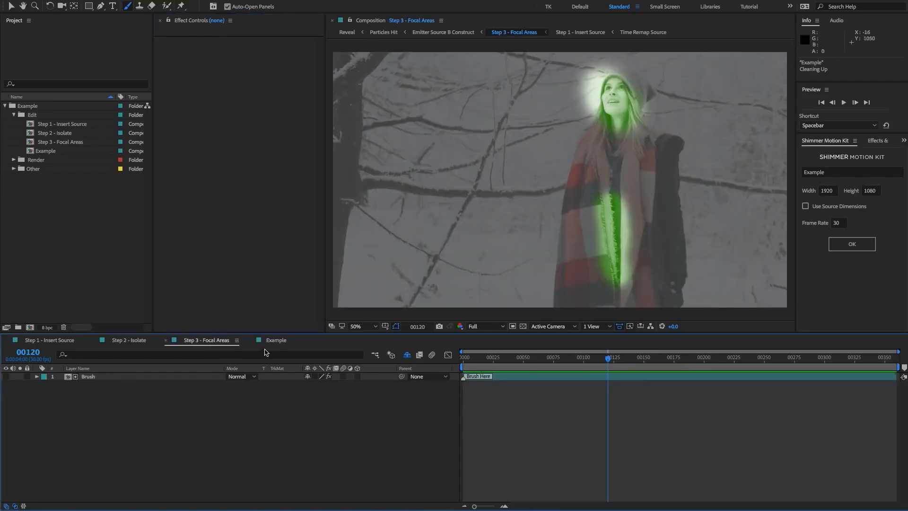
left_click(276, 340)
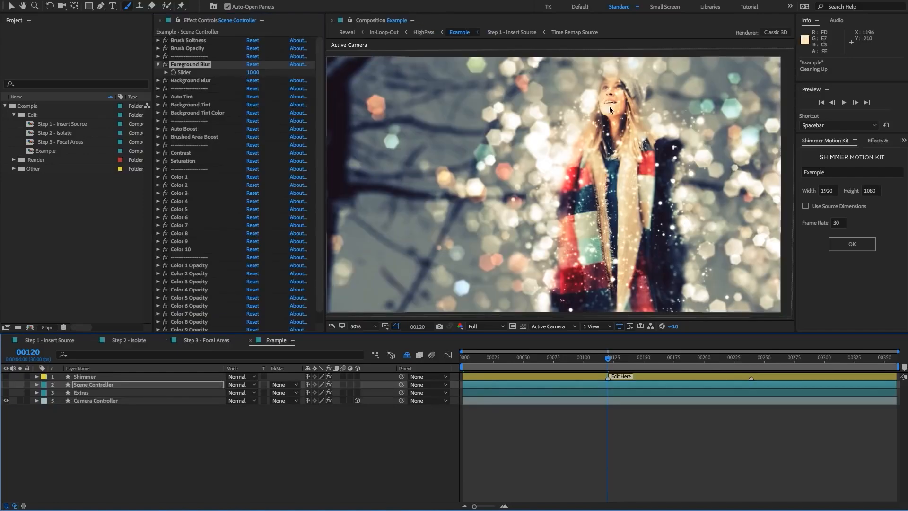
left_click(200, 65)
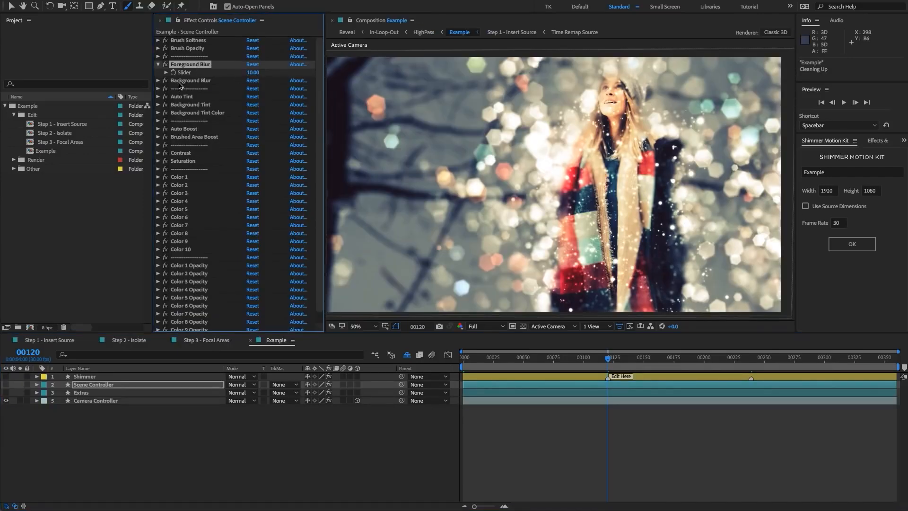
Step: Show the Background Blur slider of the Scene Controller layer, and collapse both the Foreground Blur and Background Blur effects
left_click(178, 81)
left_click(159, 81)
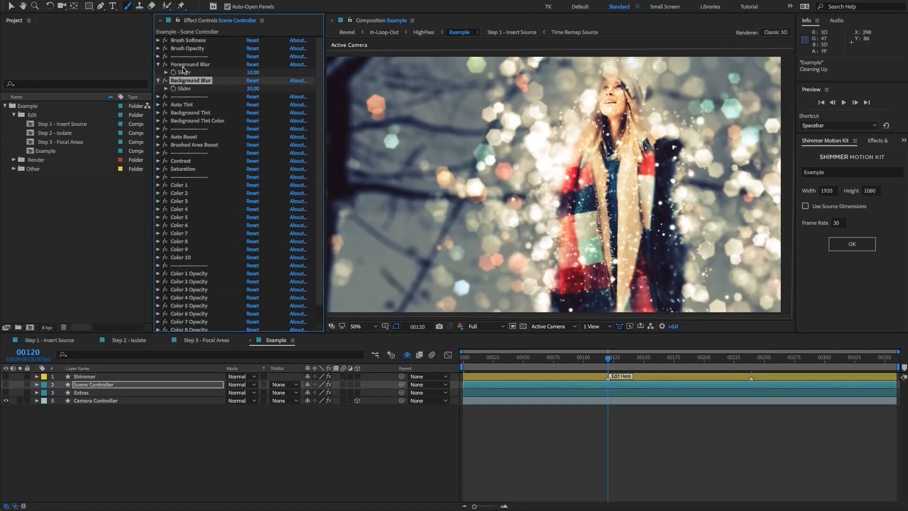
left_click(162, 64)
left_click(157, 64)
left_click(158, 72)
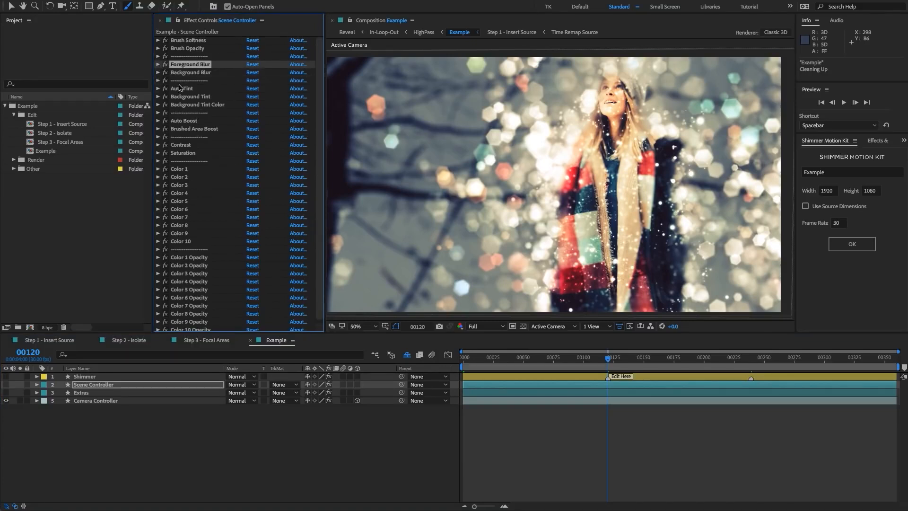
Step: Try the Scene Controller layer with Auto Tint unchecked to compare the background, and check it again
left_click(181, 88)
key("h")
key("ctrl+b")
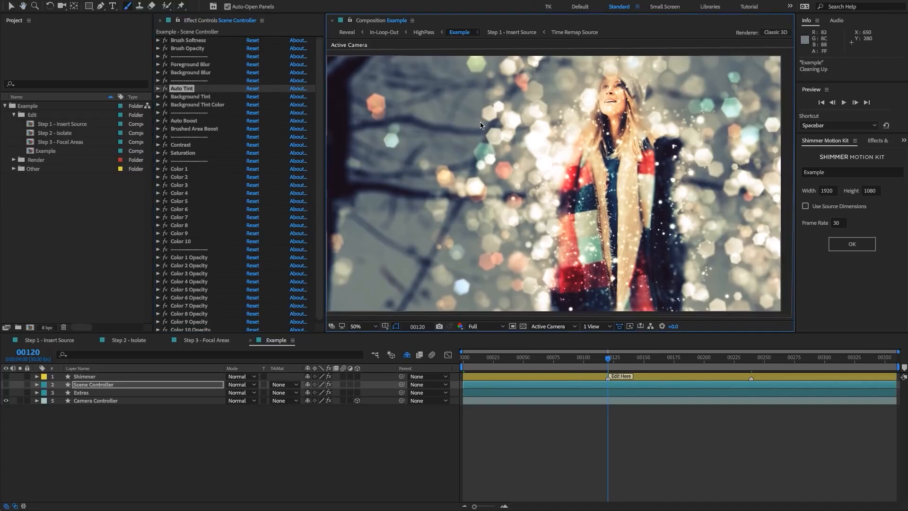
left_click(192, 90)
left_click(158, 89)
left_click(248, 96)
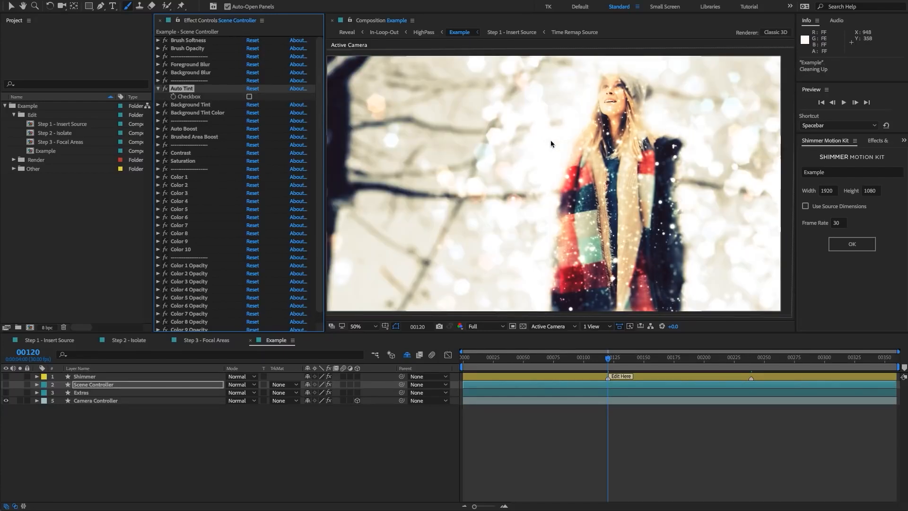
left_click(249, 97)
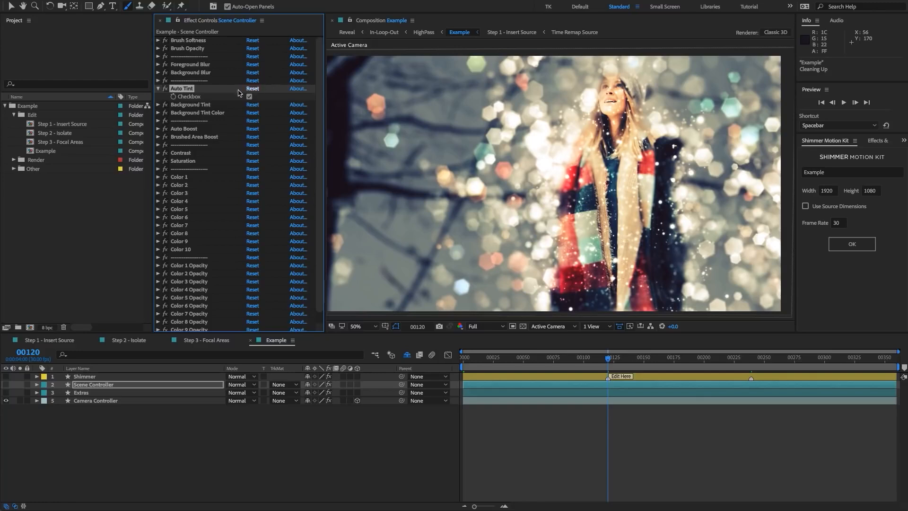
Step: Show the Background Tint slider, and try the scene with Auto Boost unchecked before turning it back on
left_click(158, 105)
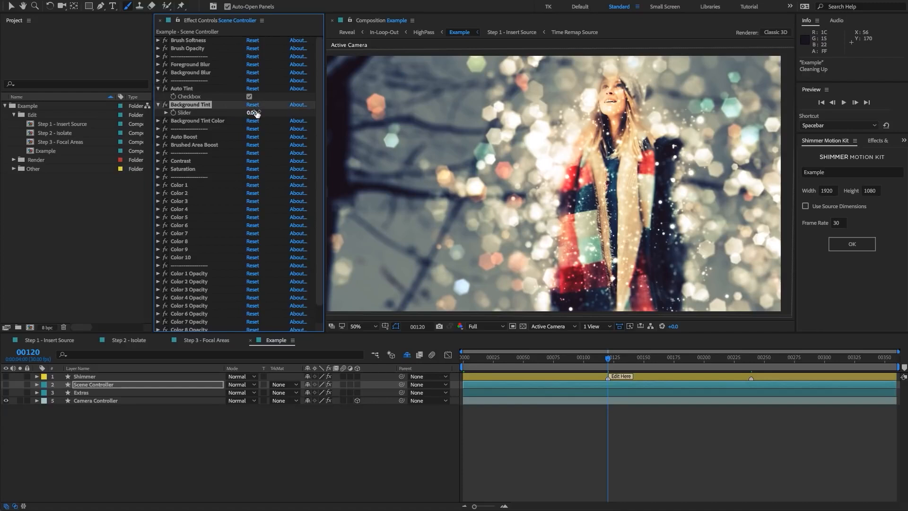
left_click(184, 137)
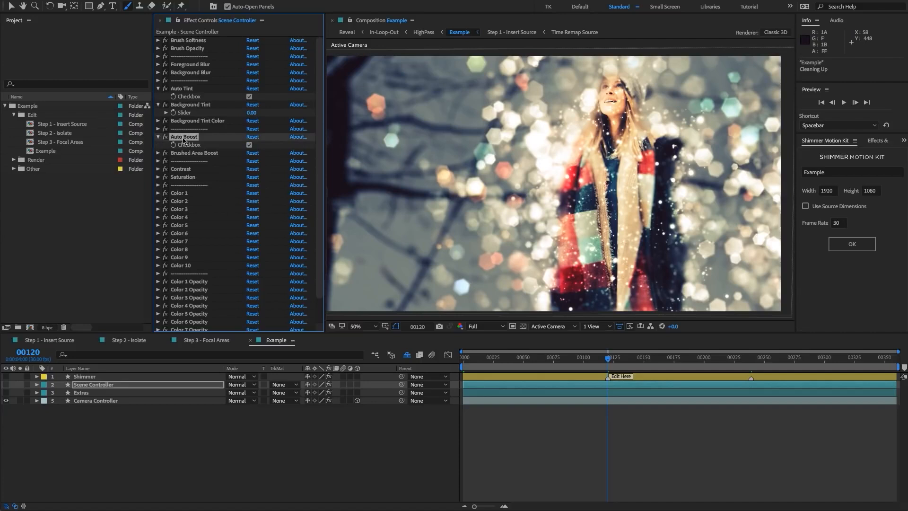
left_click(249, 144)
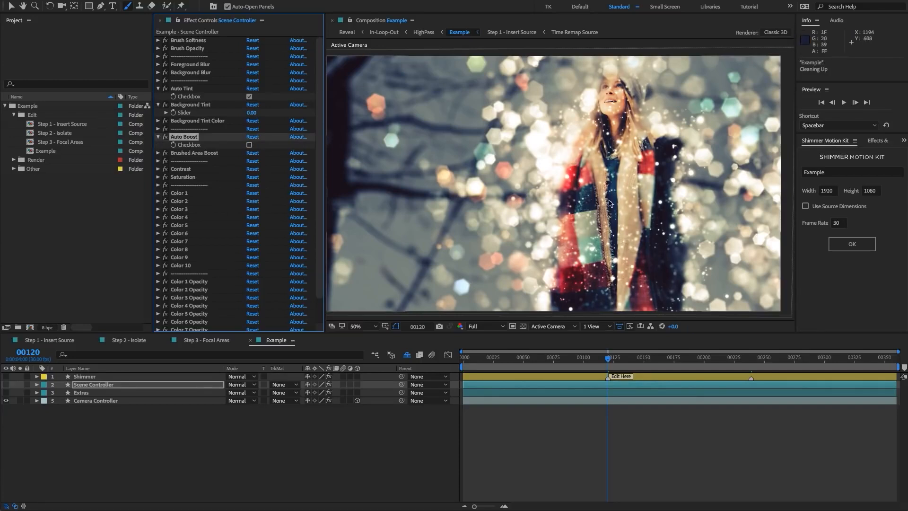
left_click(249, 145)
Step: Try a Brushed Area Boost of 50 on the Scene Controller layer, and set the slider back to 0
left_click(192, 153)
left_click(157, 152)
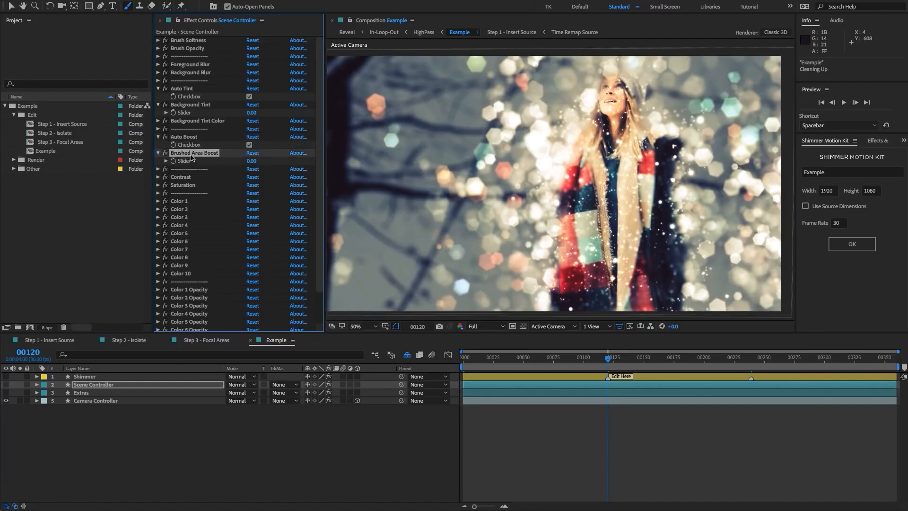
left_click(251, 161)
type("50")
key("Return")
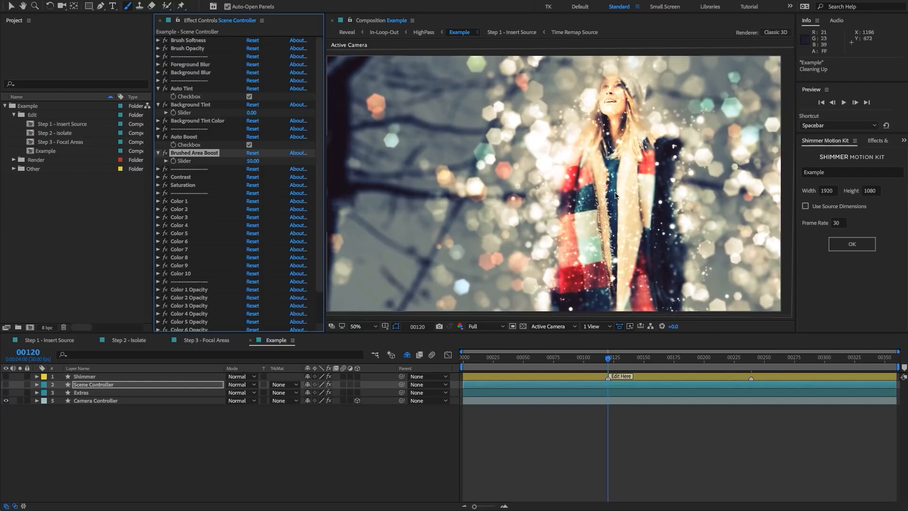
left_click(251, 161)
type("0")
key("Return")
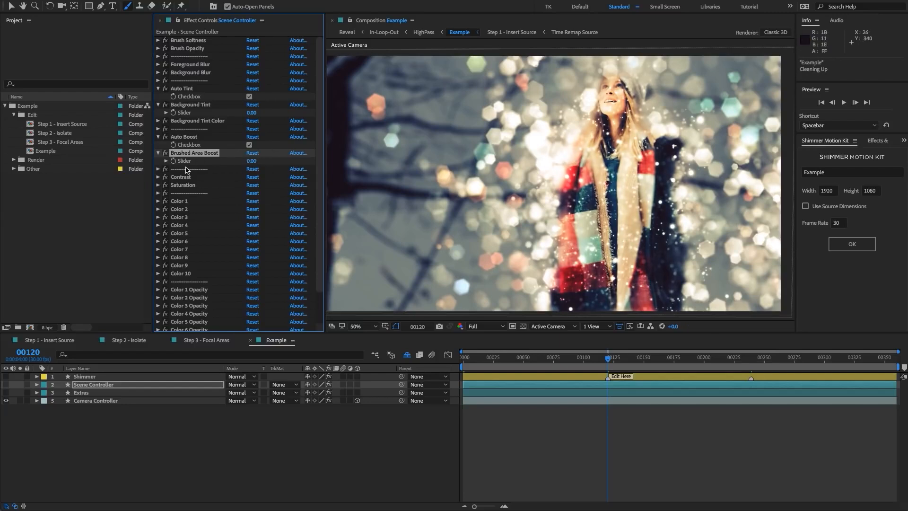
Step: Point out the Contrast, Saturation and Color 1 to Color 10 controls among the Scene Controller effects
left_click(184, 177)
left_click(185, 185, "shift")
scroll(191, 186, "down", 1)
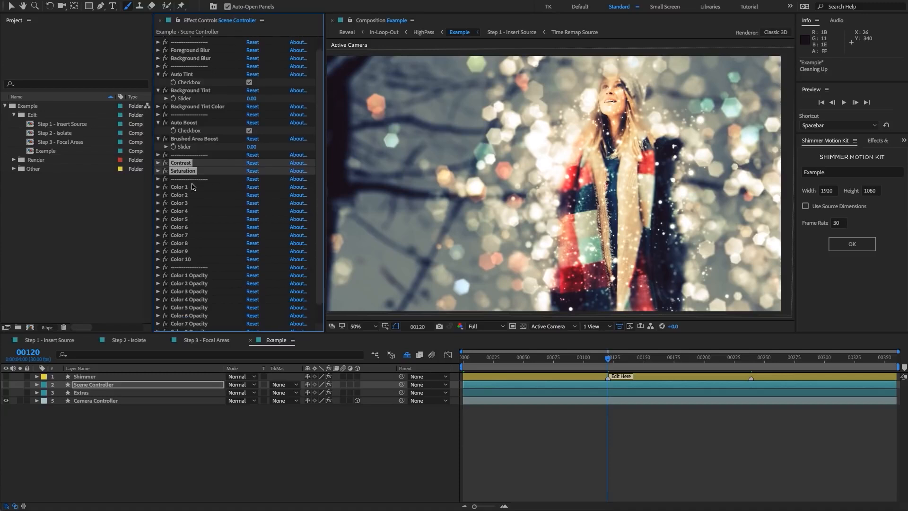
left_click(192, 187)
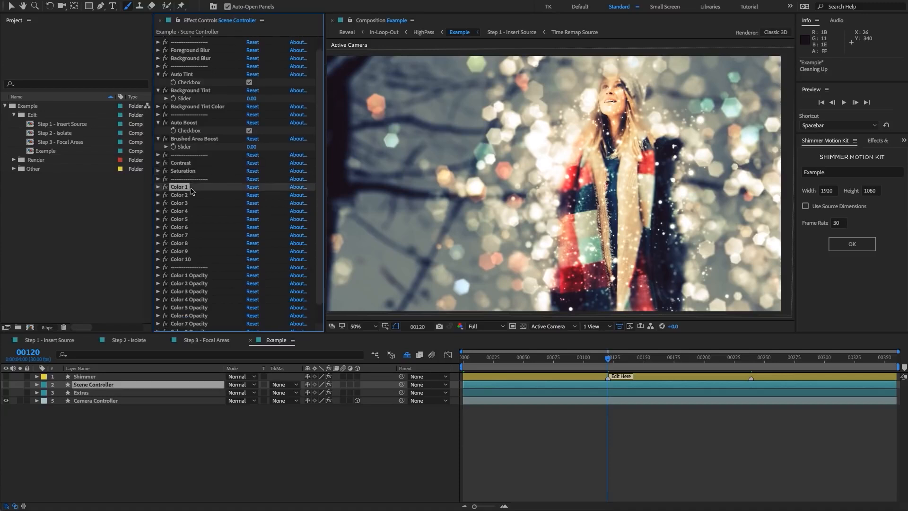
scroll(194, 191, "down", 1)
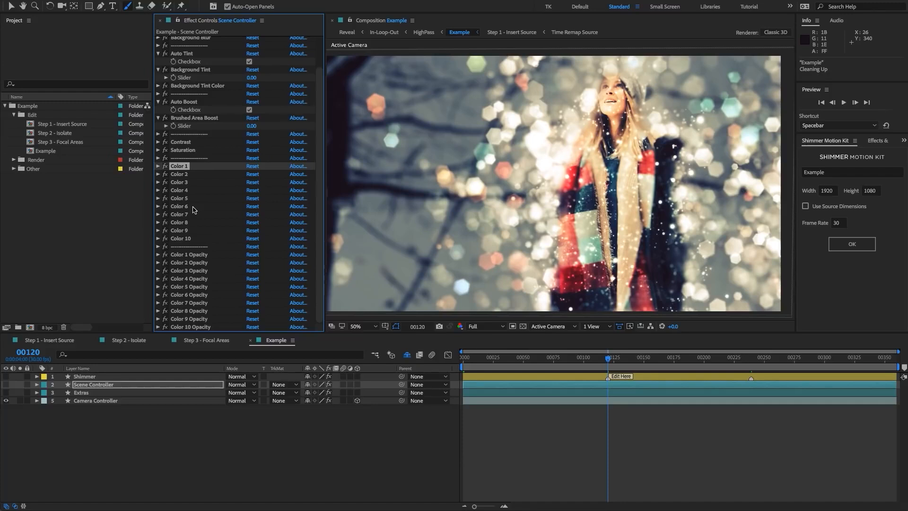
Step: Collapse all the expanded effects of the Scene Controller layer at once
left_click(180, 118)
key("ctrl+a")
left_click(158, 117)
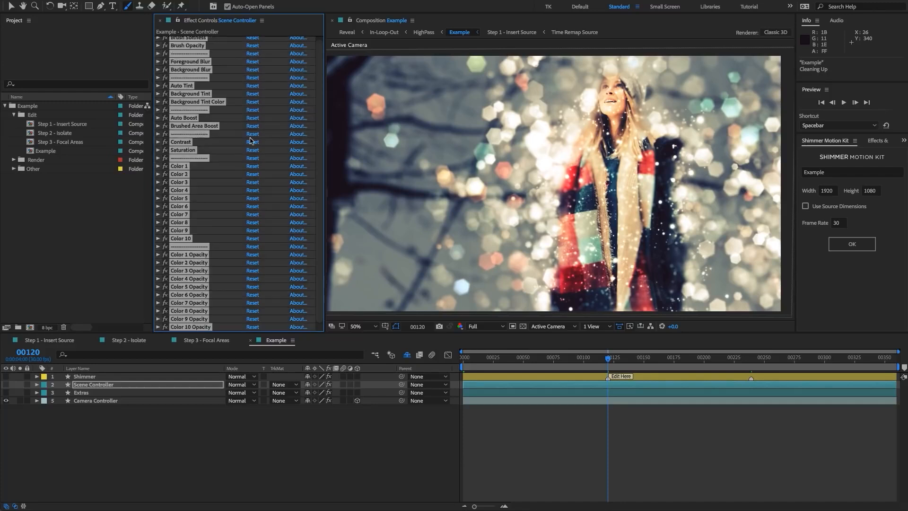
left_click(262, 137)
Step: Expand Color 1, Color 2, Color 5 and Color 9, and try the Color 9 look in place of Color 1
left_click(195, 167)
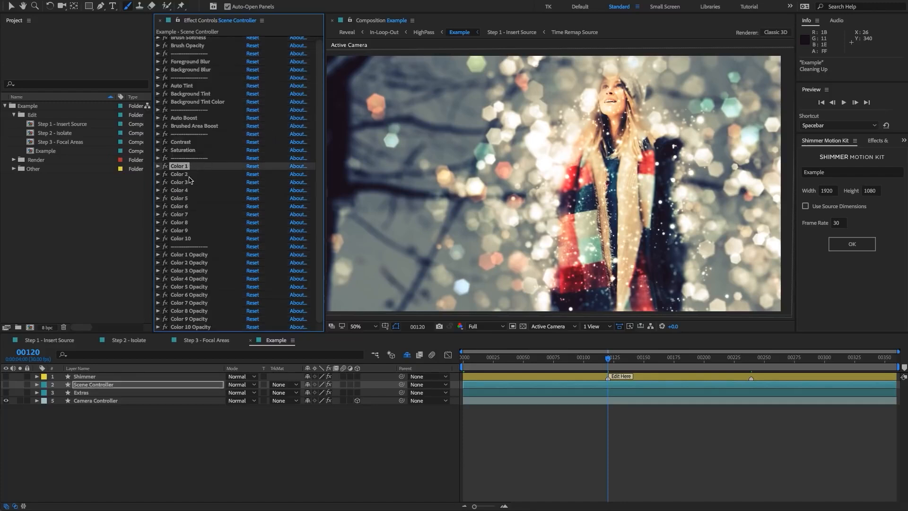
left_click(157, 168)
left_click(158, 182)
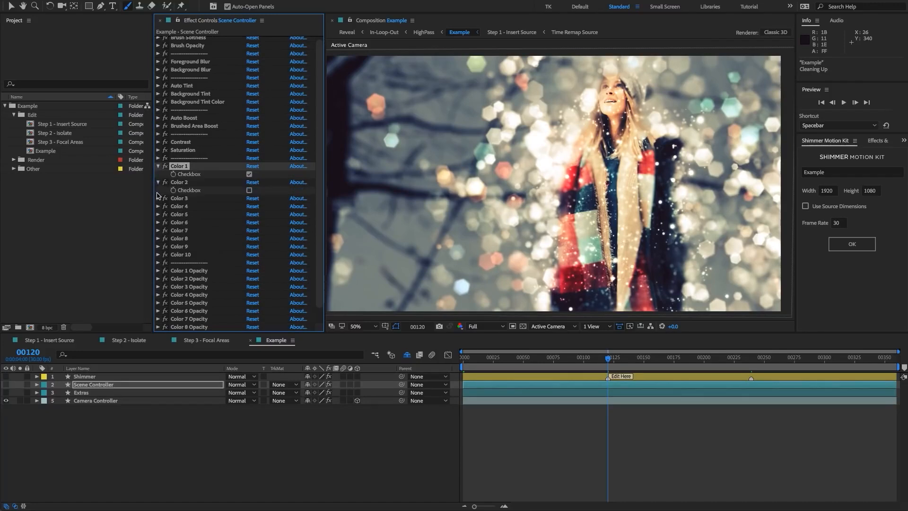
left_click(158, 214)
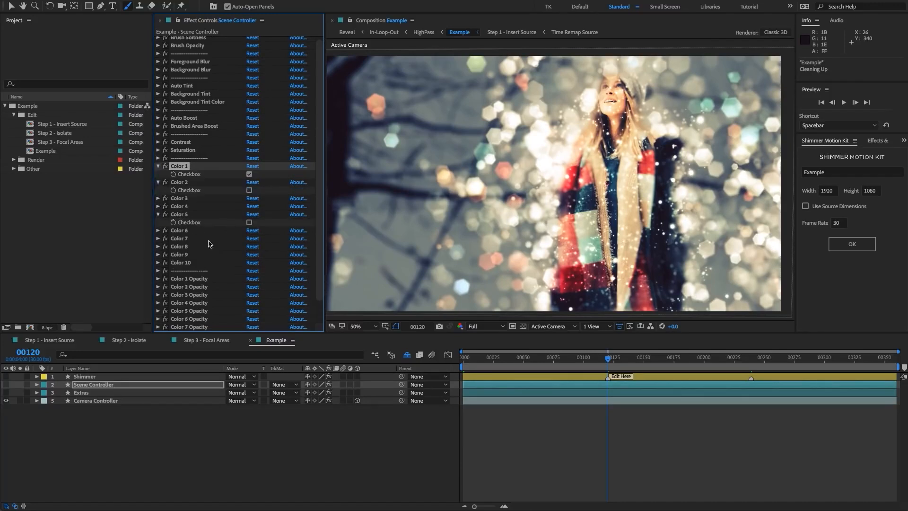
left_click(157, 257)
left_click(249, 174)
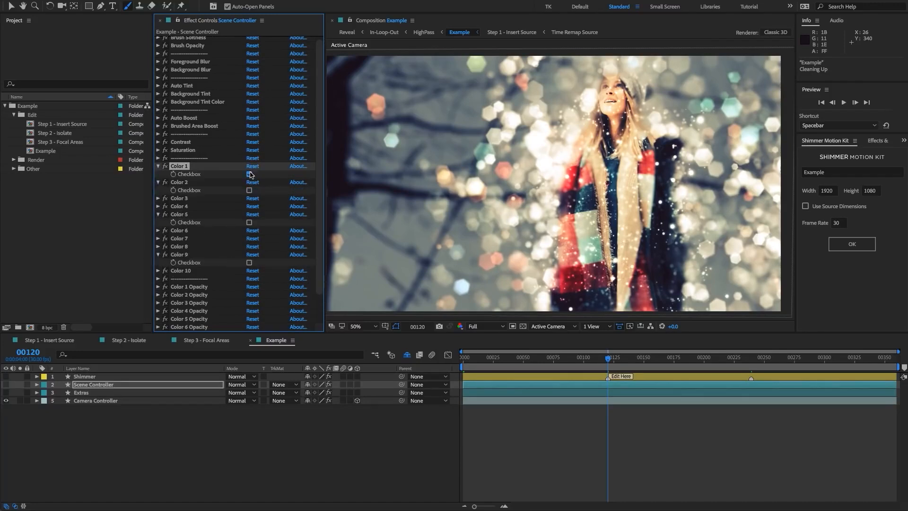
left_click(249, 262)
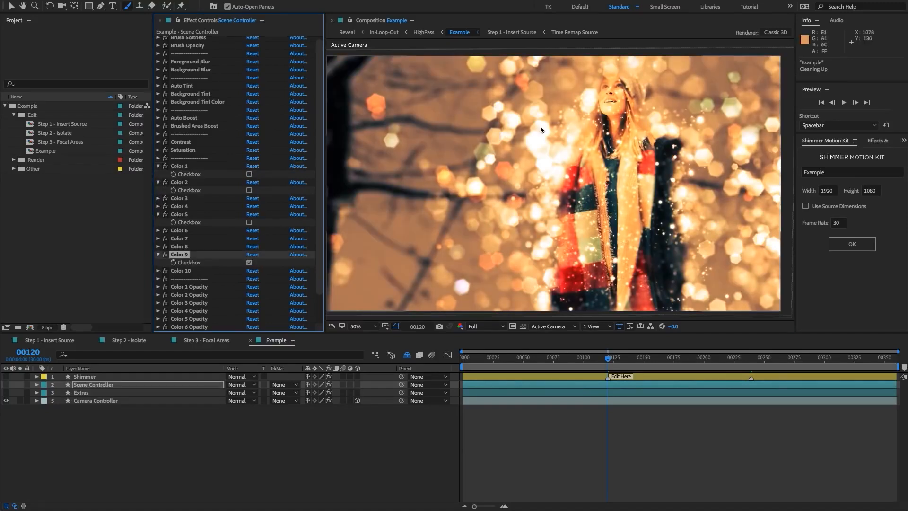
Step: Set the Color 9 Opacity slider of the Scene Controller layer to 50
scroll(229, 261, "down", 2)
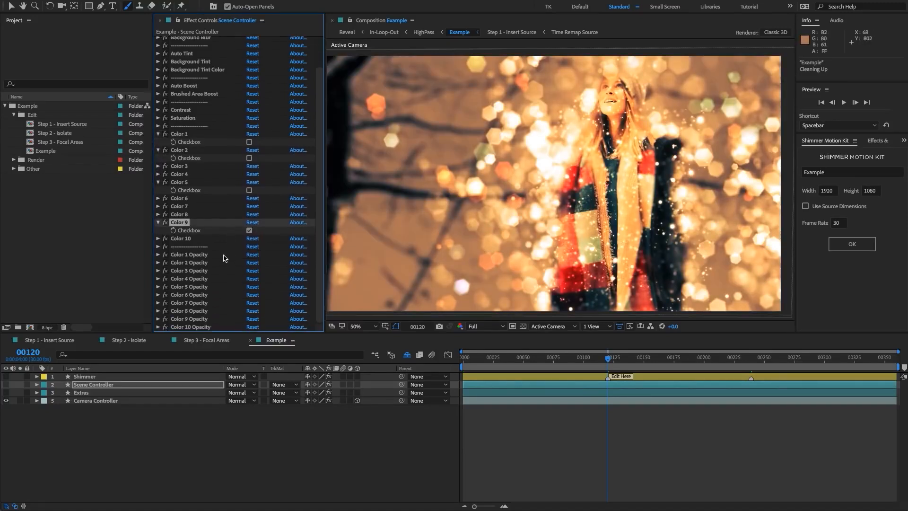
left_click(184, 319)
left_click(158, 319)
left_click(254, 327)
type("50")
key("Return")
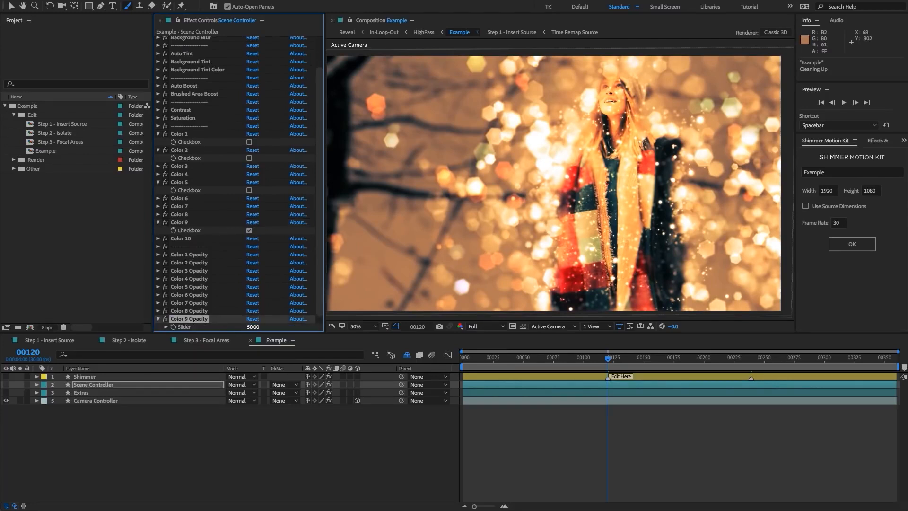
Step: Turn off Color 9, try the Color 3 look instead, and restore Color 1 as the only enabled color preset
left_click(179, 182)
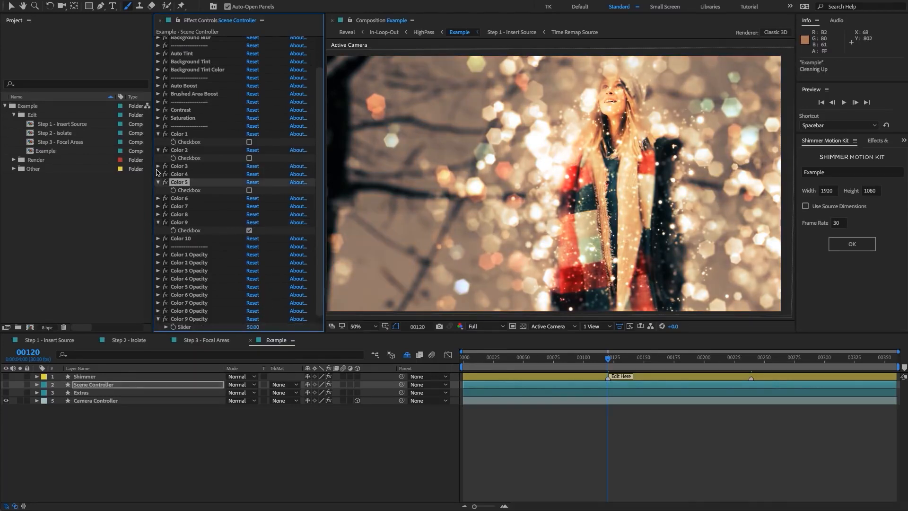
left_click(158, 166)
left_click(249, 174)
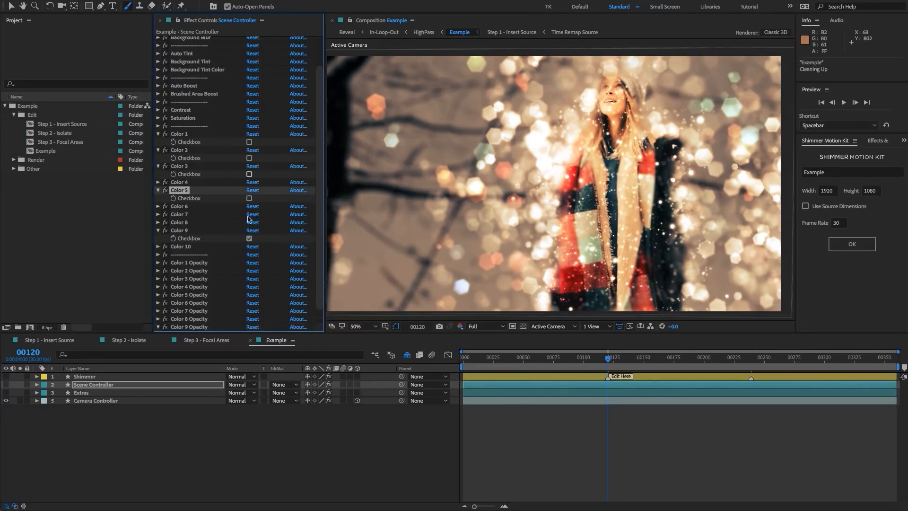
left_click(249, 239)
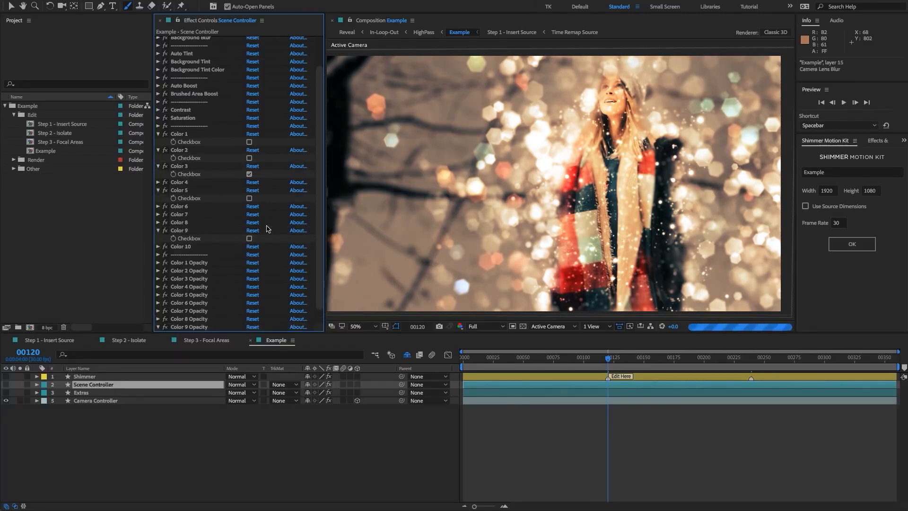
left_click(249, 174)
left_click(249, 142)
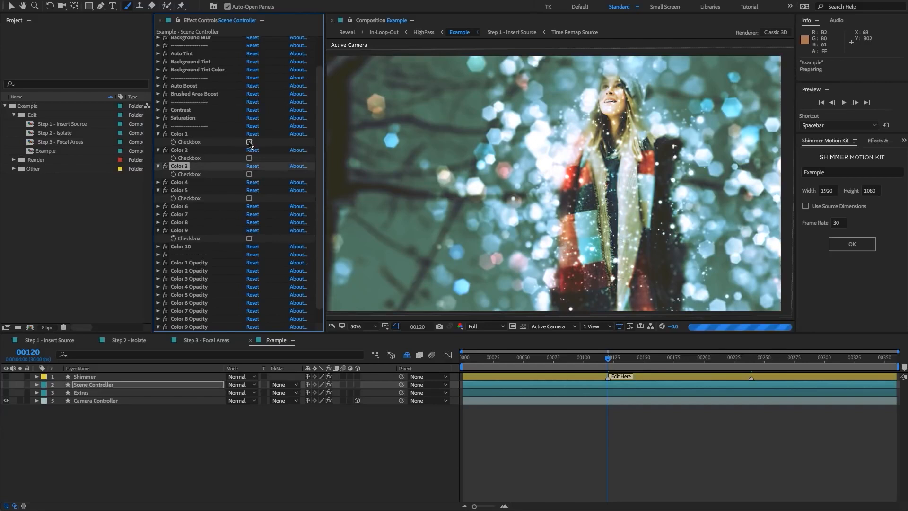
Step: Review the effects of the Extras and Camera Controller layers, pointing out Direction Amount through Camera Aperture, Loop (Do Not Edit) and Motion Frequency
left_click(83, 393)
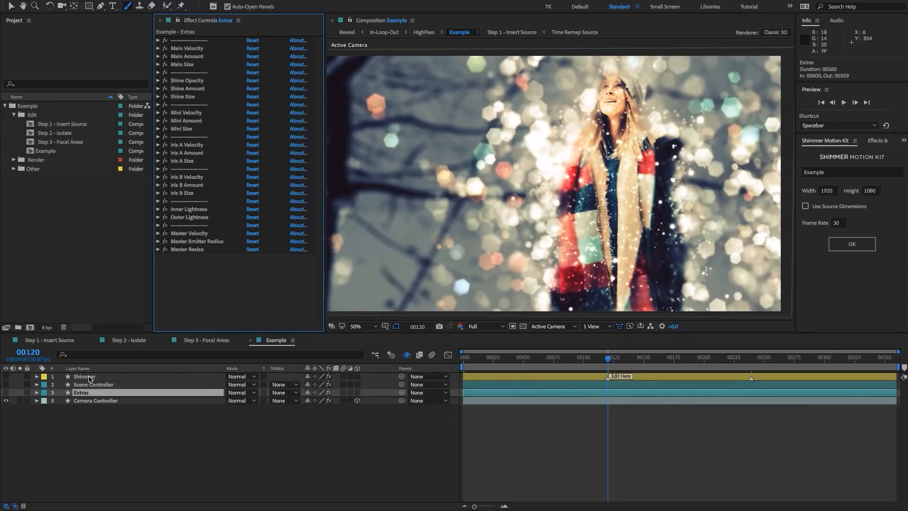
left_click(87, 395)
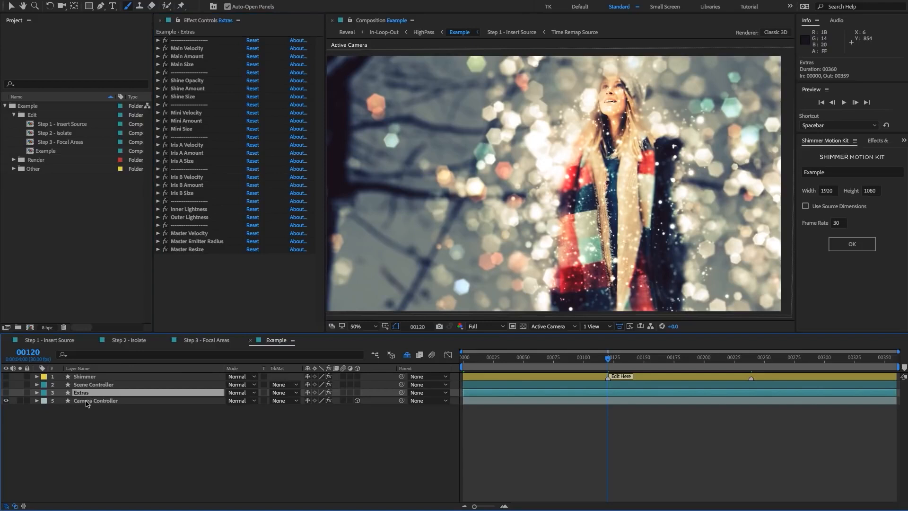
left_click(87, 401)
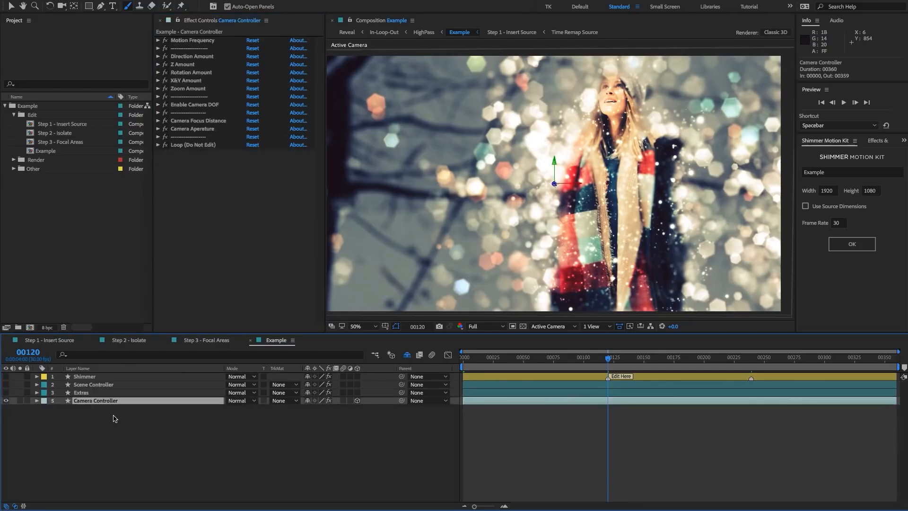
left_click(203, 56)
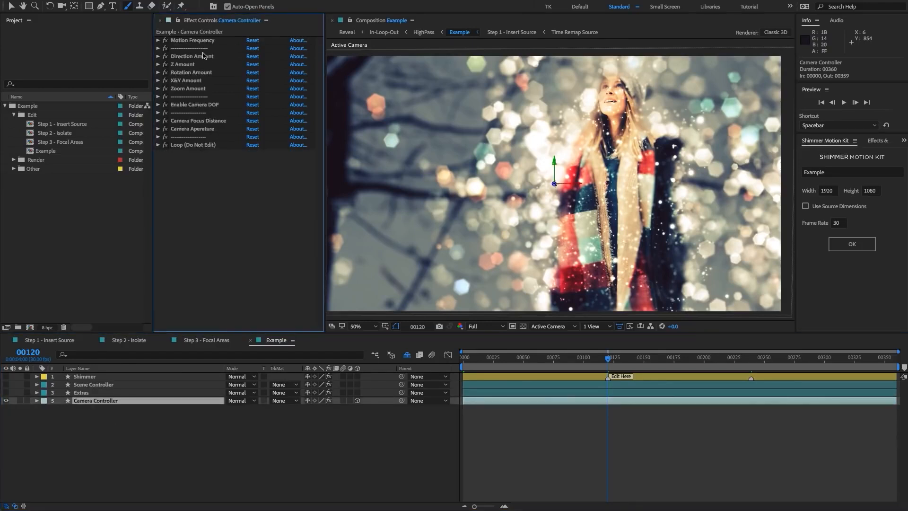
left_click(193, 129, "shift")
left_click(193, 145)
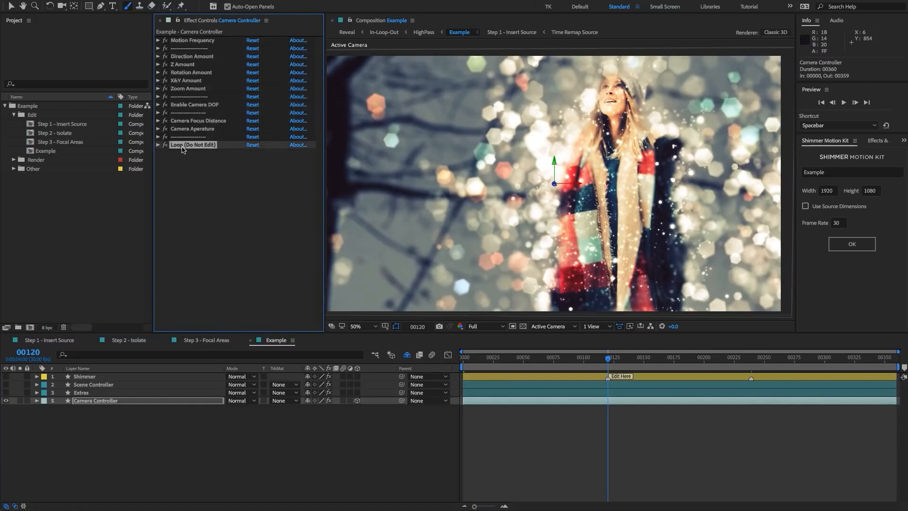
left_click(188, 40, "shift")
left_click(161, 41)
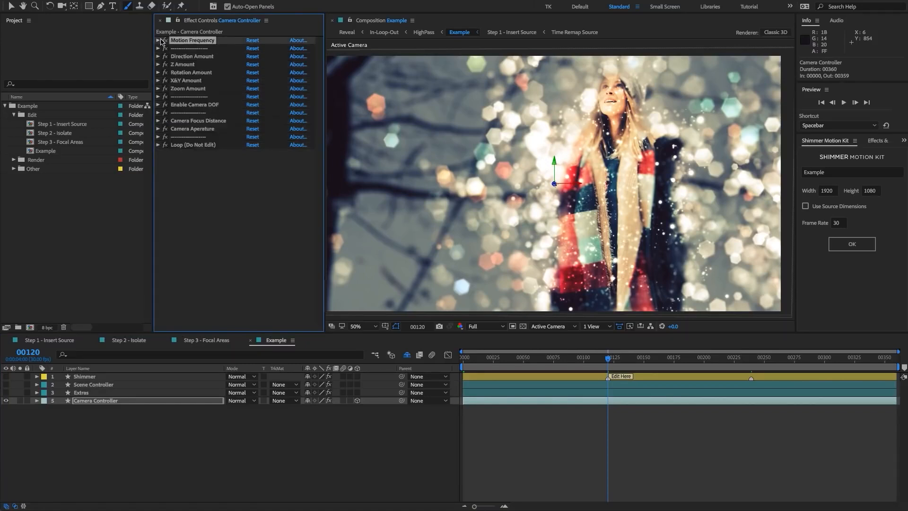
Step: Try a Motion Frequency of 0 on the Camera Controller layer, and set the slider back to 0.5
left_click(159, 40)
left_click(219, 209)
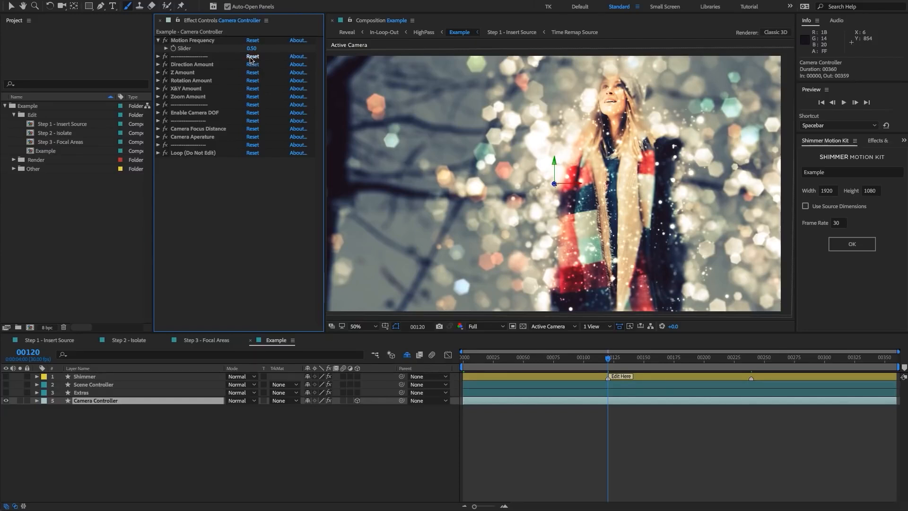
left_click(253, 48)
type("0")
key("Return")
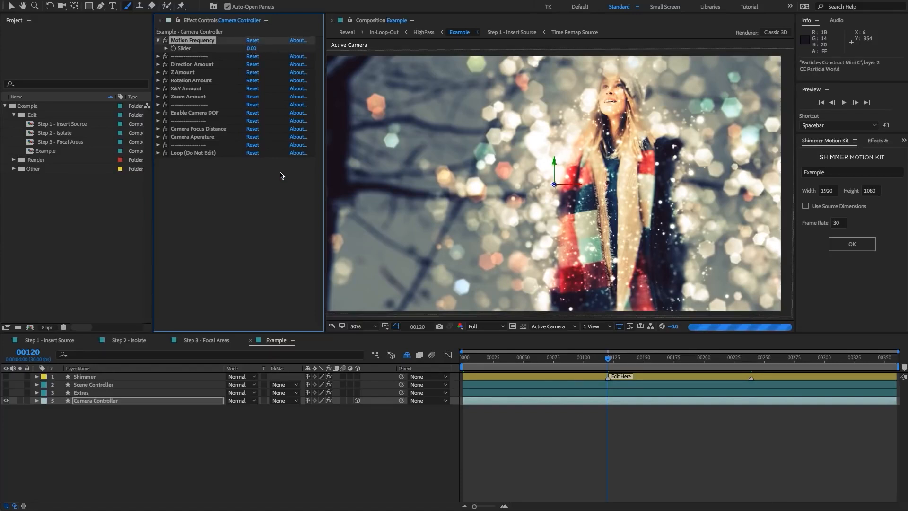
left_click(253, 48)
type(".5")
key("Return")
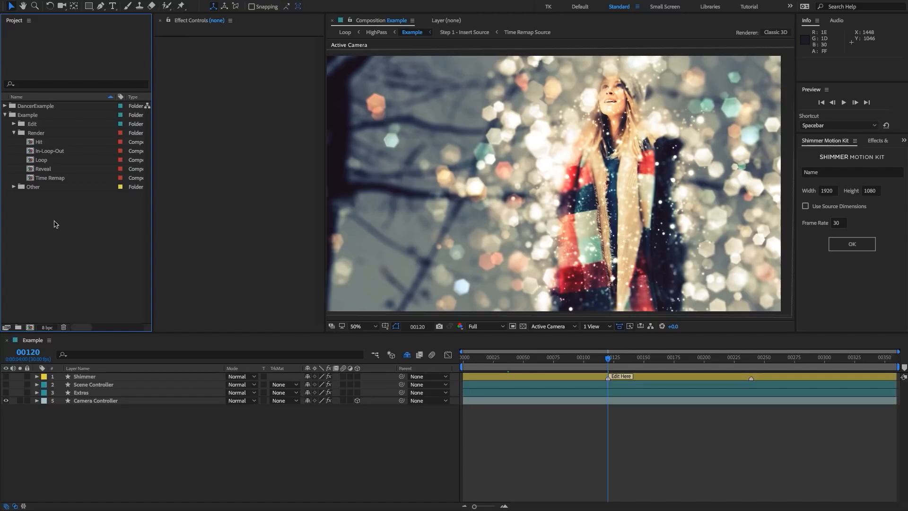
Step: Review the Render folder of Example, going over the Hit, In-Loop-Out, Loop, Reveal and Time Remap compositions
left_click(27, 115)
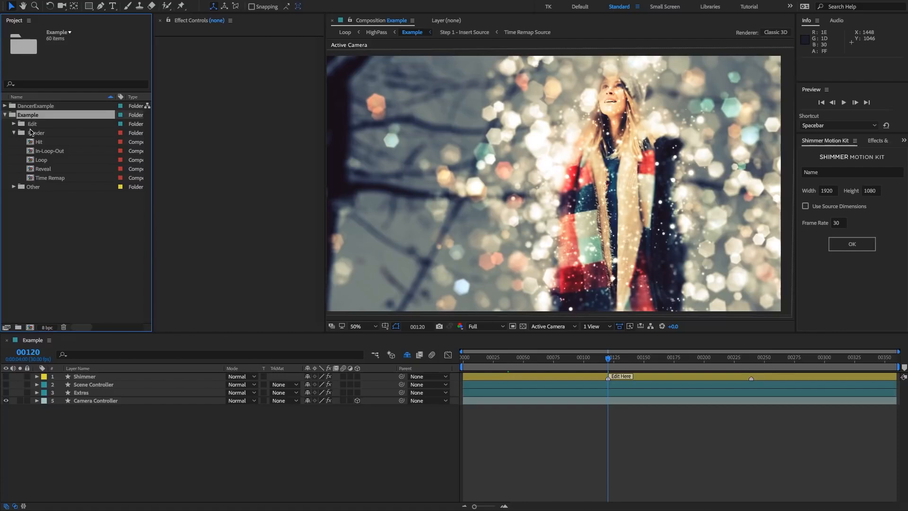
left_click(33, 133)
left_click(49, 144)
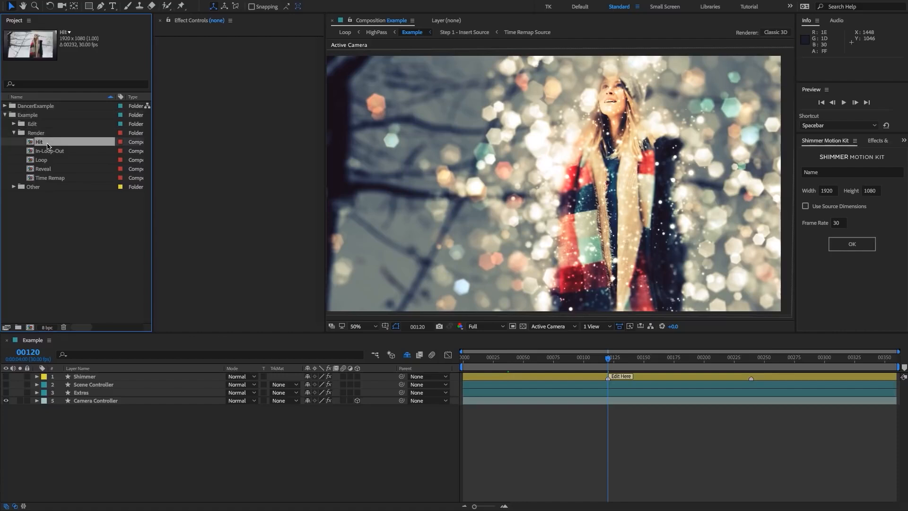
left_click(47, 152, "ctrl")
left_click(49, 160, "ctrl")
left_click(50, 169, "ctrl")
left_click(52, 179, "ctrl")
left_click(60, 219)
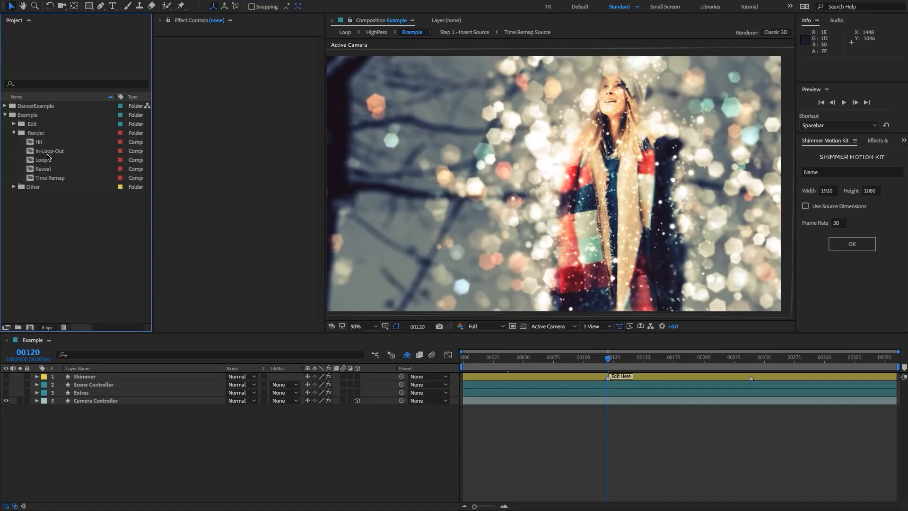
Step: Compare the individual render compositions from In-Loop-Out to Time Remap, ending with Hit selected
left_click(53, 162)
left_click(53, 169)
left_click(58, 179)
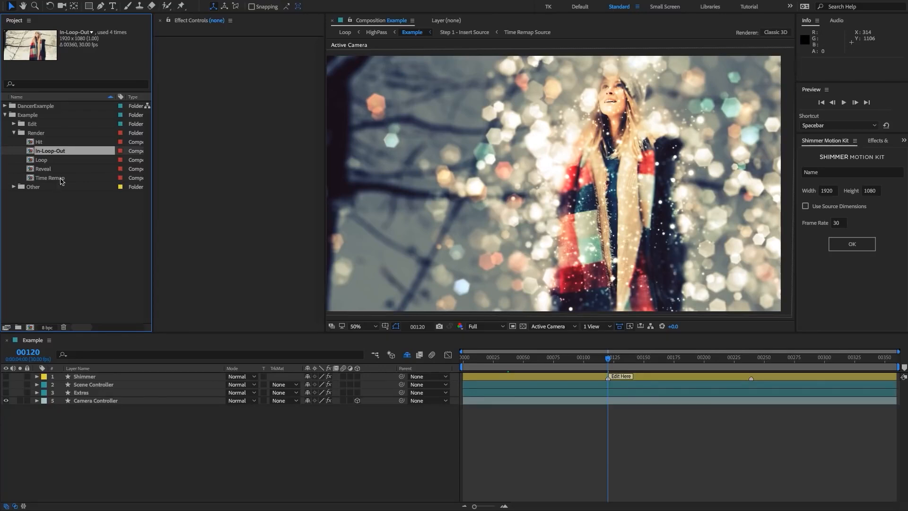
left_click(54, 145)
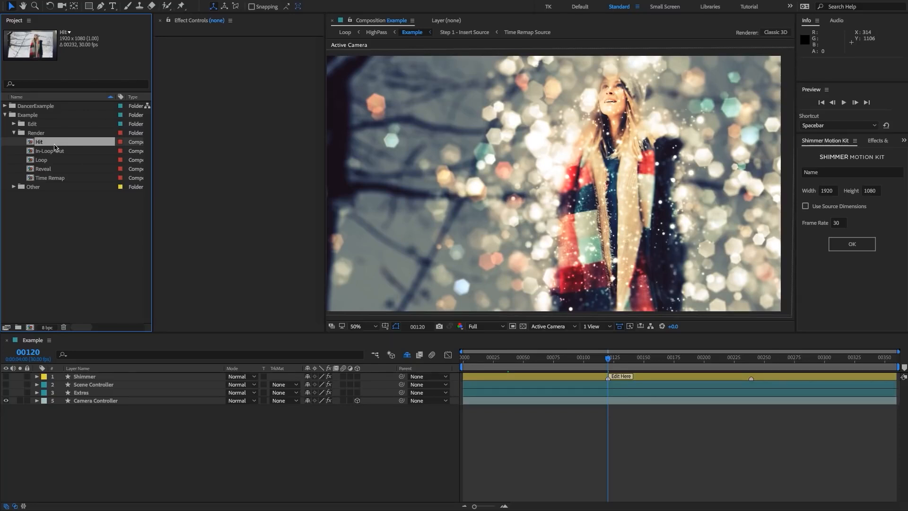
left_click(82, 220)
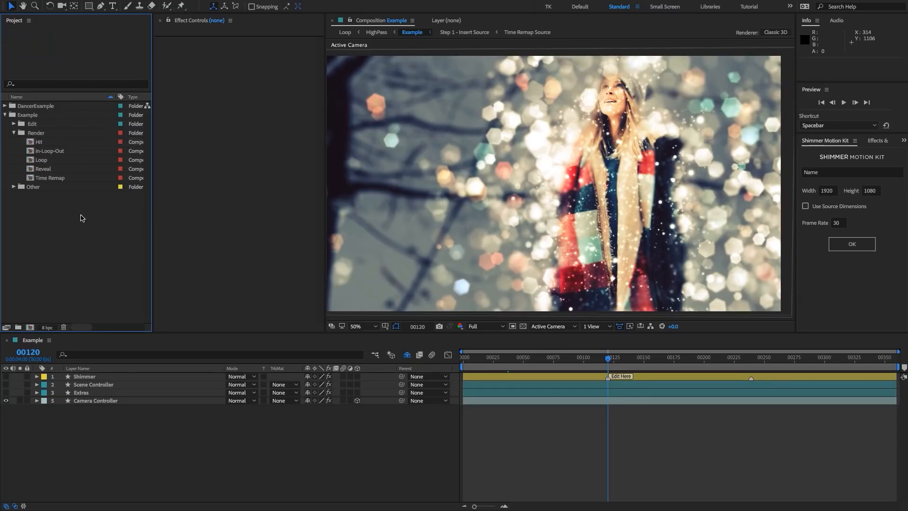
left_click(47, 144)
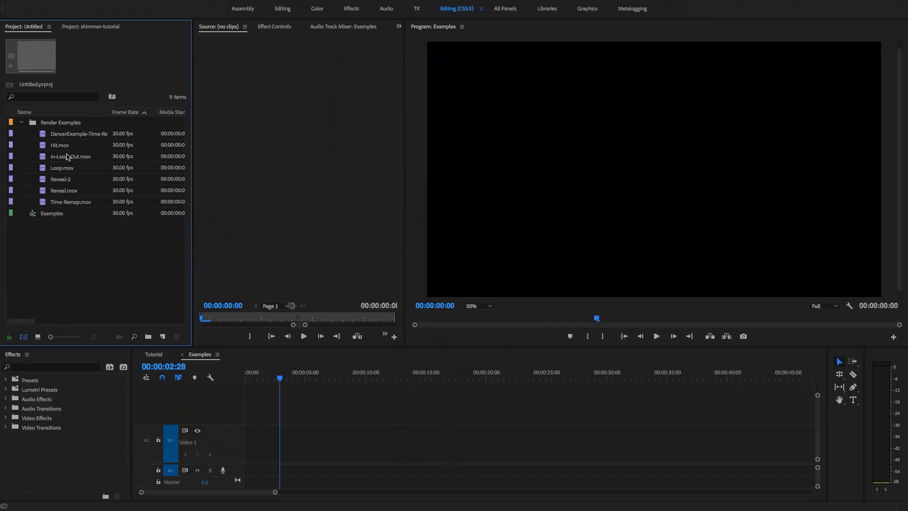
Step: Switch to Premiere Pro and place Hit.mov at the start of track V1 in the Examples sequence
left_click(58, 143)
left_click_drag(254, 331, 246, 441)
key("Home")
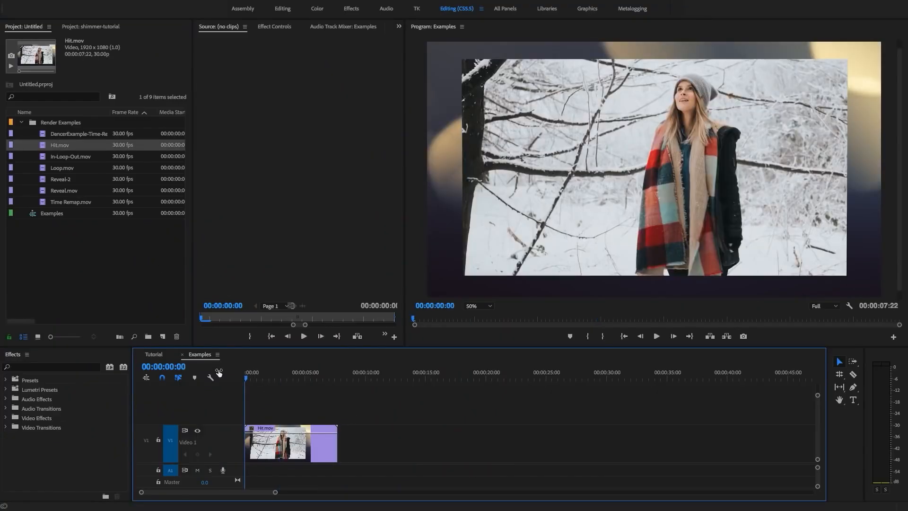
Step: Play back the Hit.mov clip in the Examples sequence, examining the moments before and after its transition
key("space")
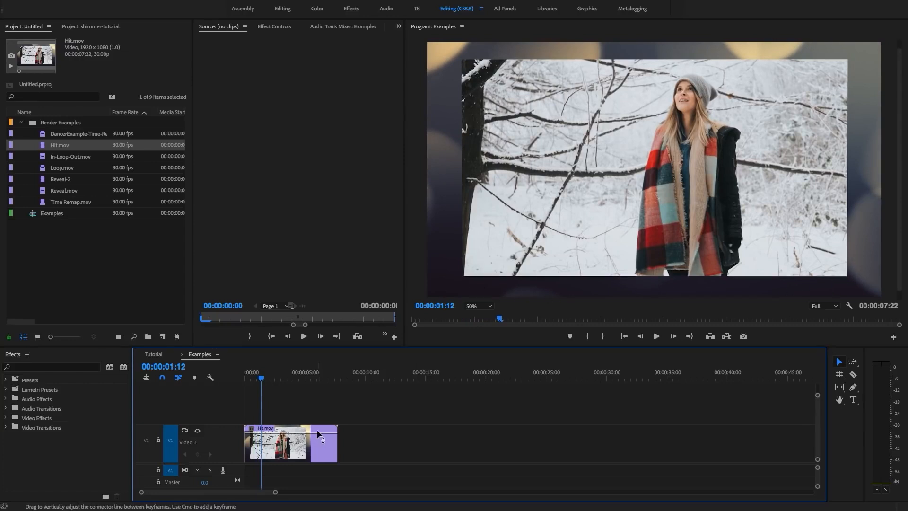
key("space")
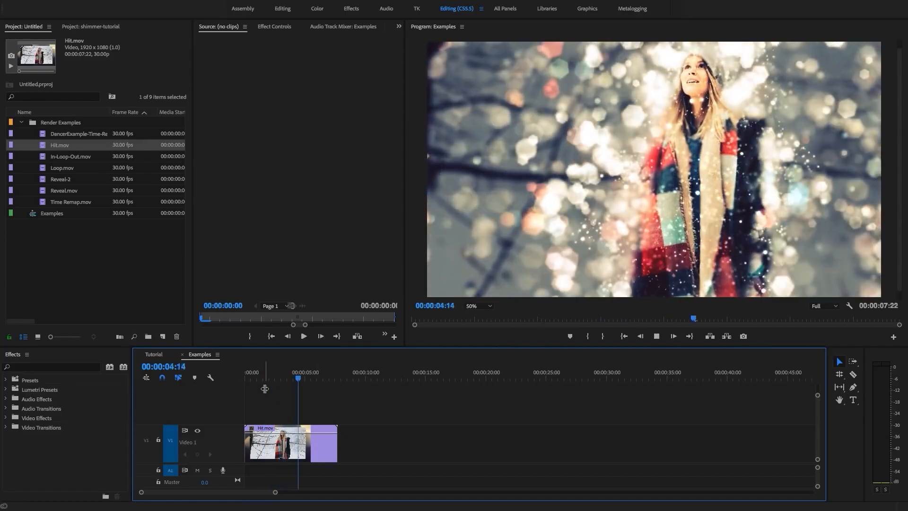
key("space")
left_click(274, 377)
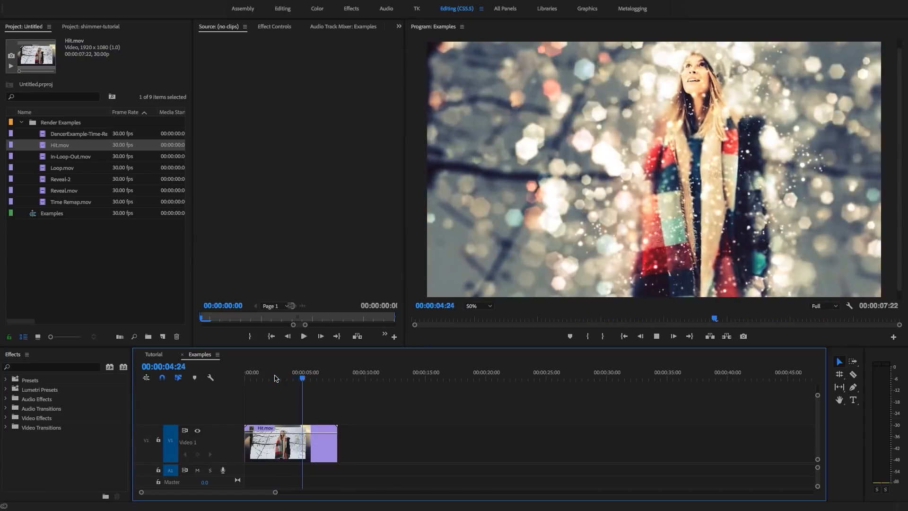
left_click(280, 377)
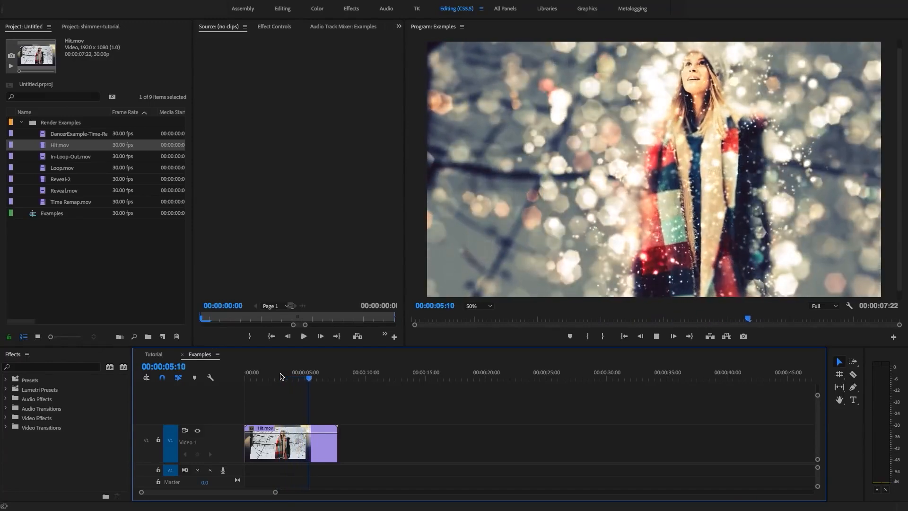
left_click(268, 377)
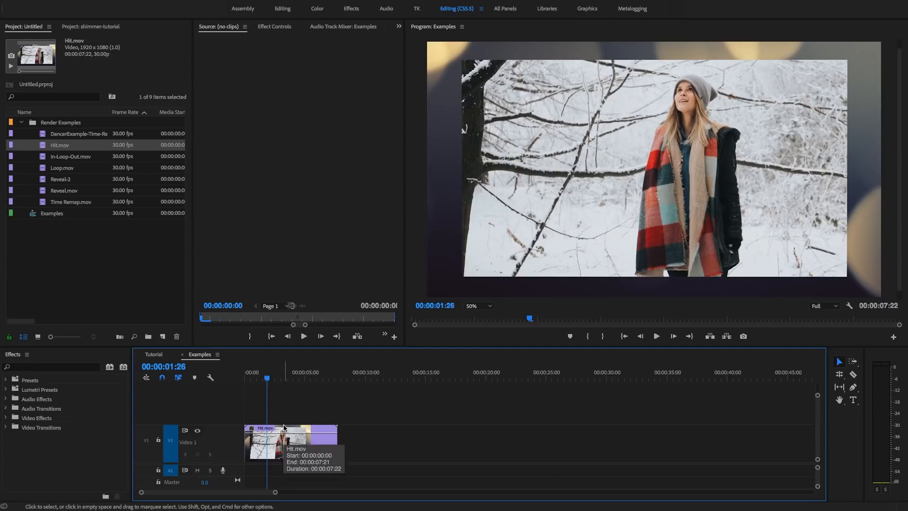
left_click(98, 275)
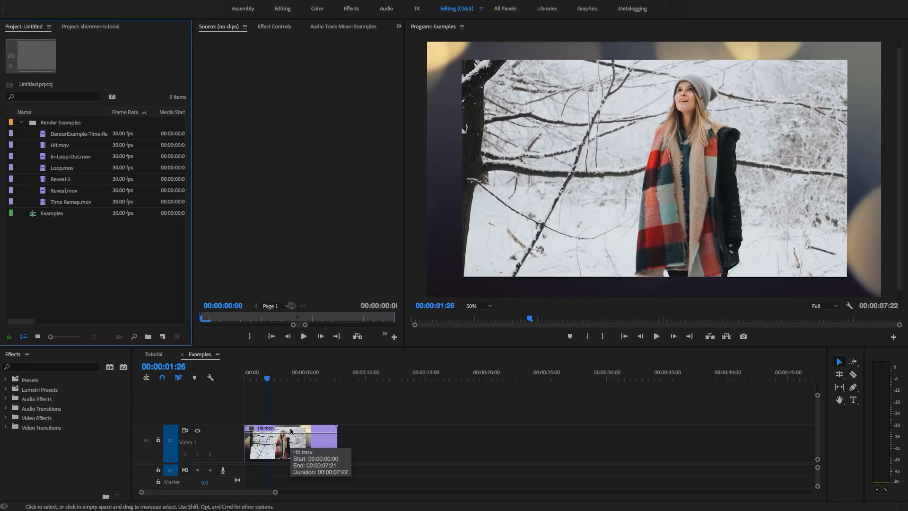
Step: Try shortening the end of the Hit.mov clip to about 00:00:06:19, undo the trim and replay the clip
left_click_drag(337, 433, 324, 433)
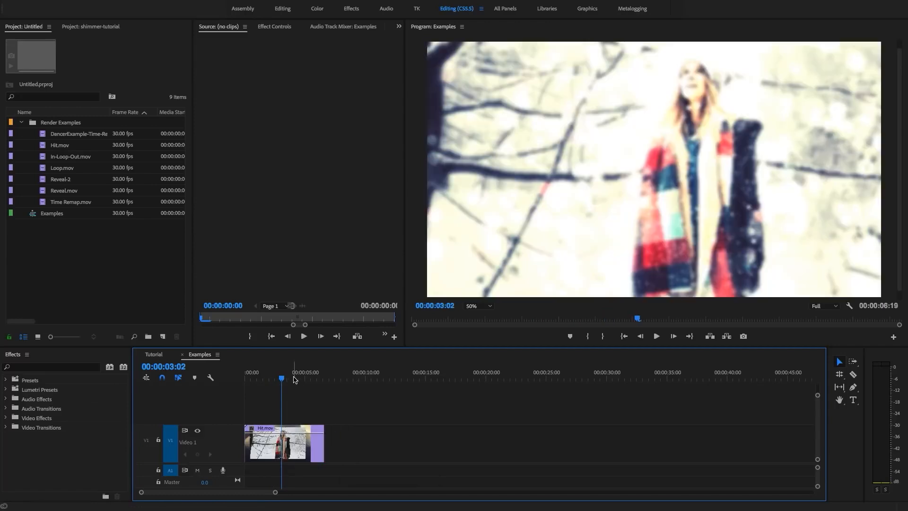
key("super+z")
left_click(258, 378)
key("space")
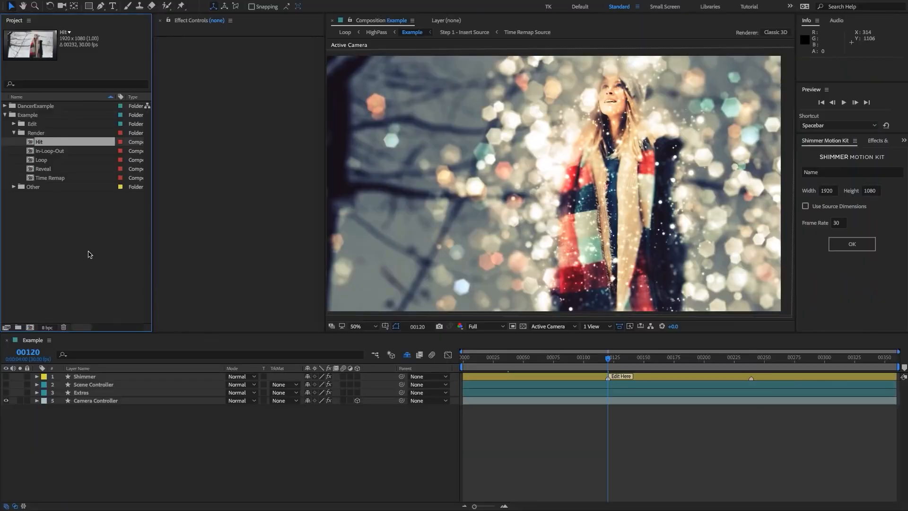
Step: Switch to After Effects, open the Hit composition at frame 30 and select its Background Controller layer
left_click(88, 255)
double_click(50, 142)
left_click(518, 360)
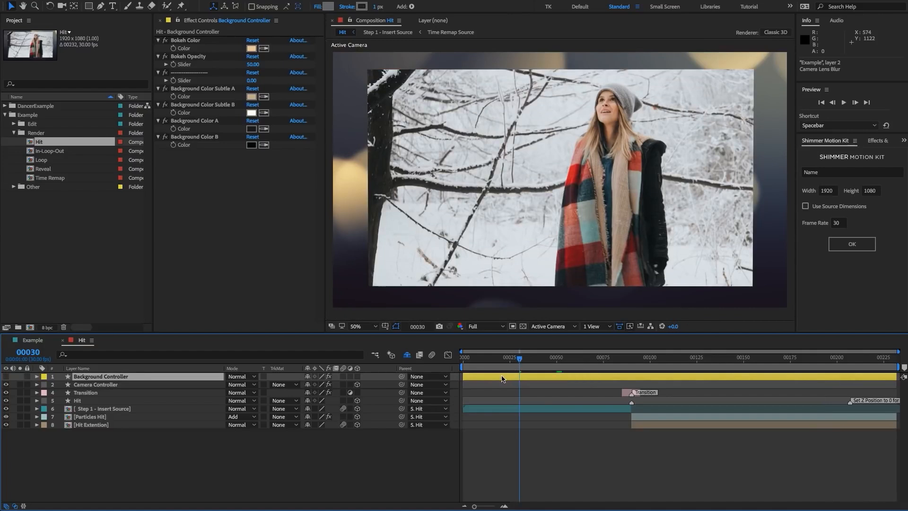
left_click(95, 378)
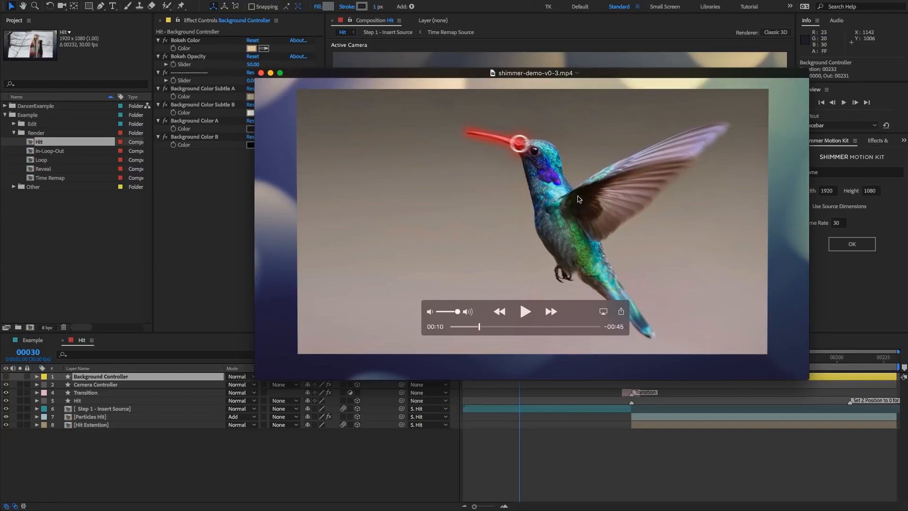
left_click(224, 225)
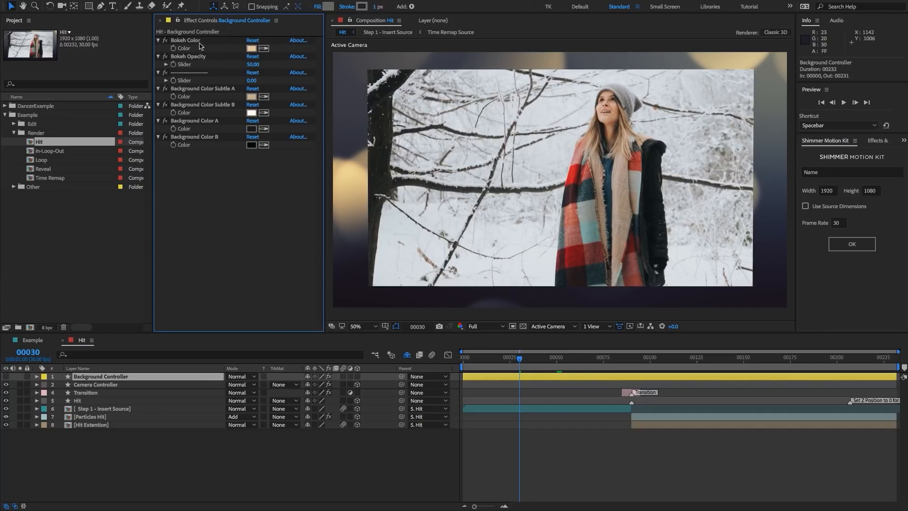
Step: Sample a light tone from the snowy background as the Background Controller's Bokeh Color
left_click(190, 41)
left_click(263, 48)
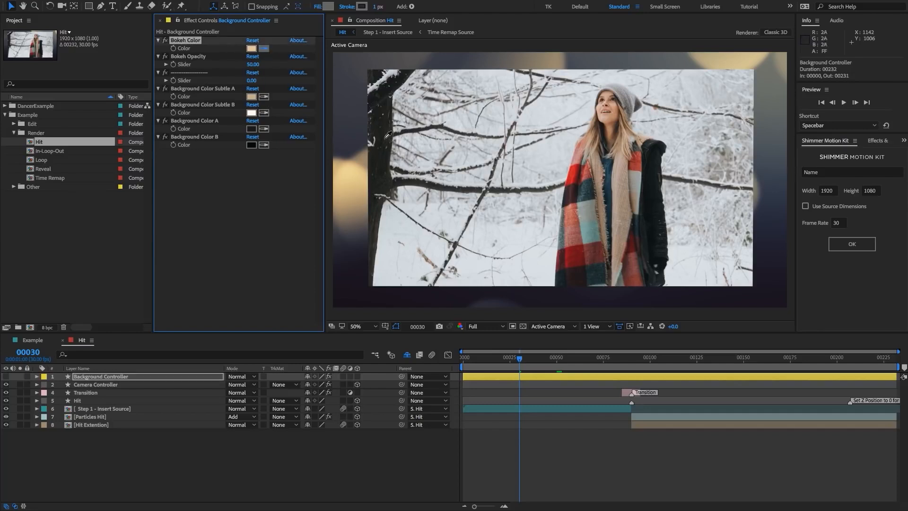
left_click(432, 197)
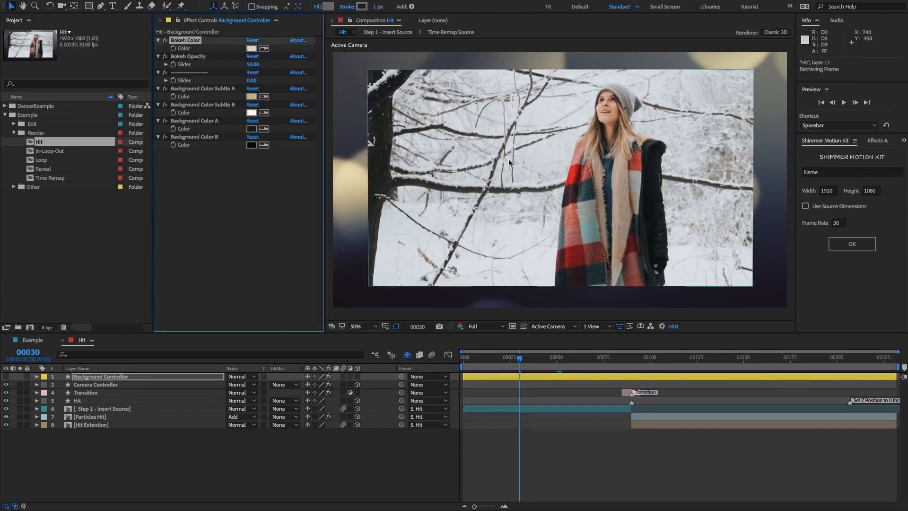
left_click(258, 194)
Step: Sample Background Color Subtle A and Background Color Subtle B from the woman's plaid scarf
left_click(263, 97)
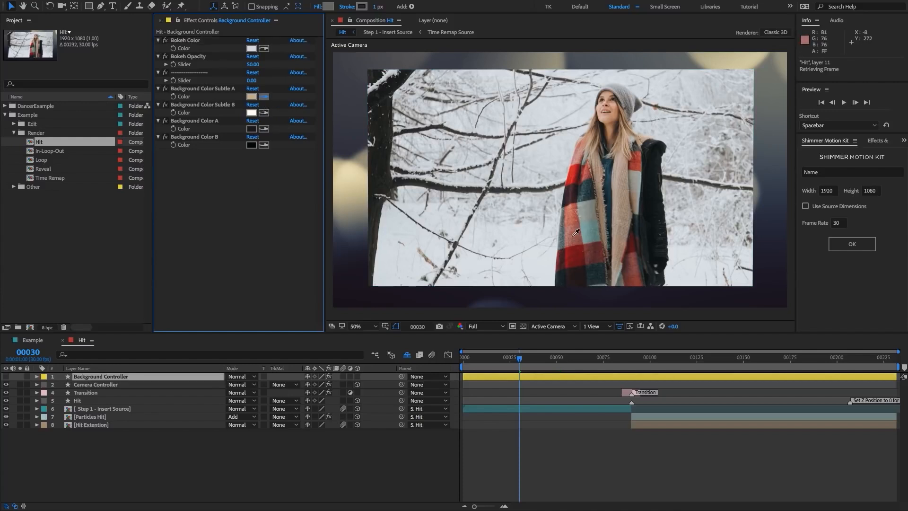
left_click(591, 211)
left_click(263, 113)
left_click(587, 216)
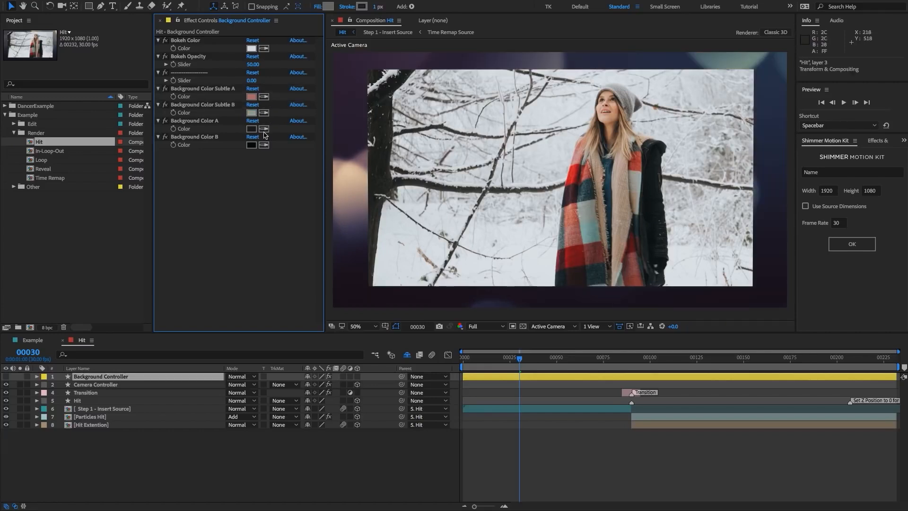
Step: Set Background Color A of the Background Controller to light grey B2B2B2
left_click(251, 129)
left_click_drag(397, 271, 369, 248)
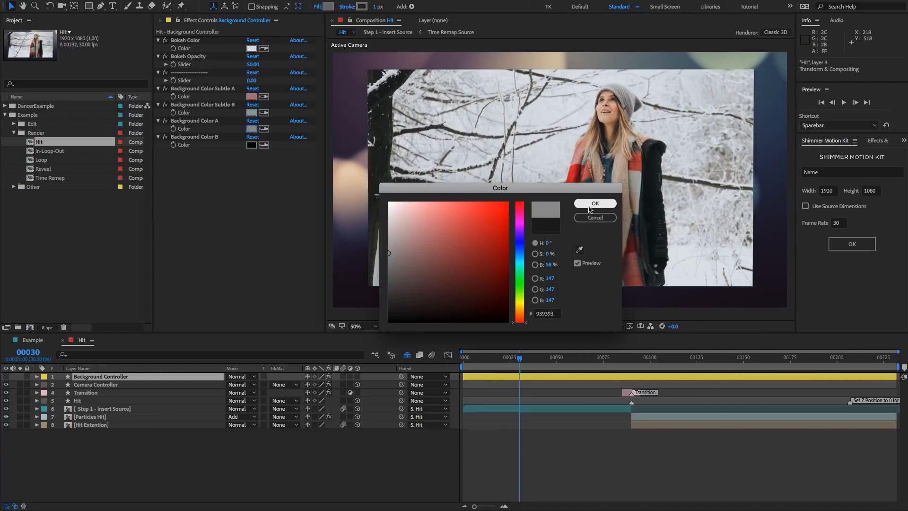
left_click_drag(406, 247, 373, 238)
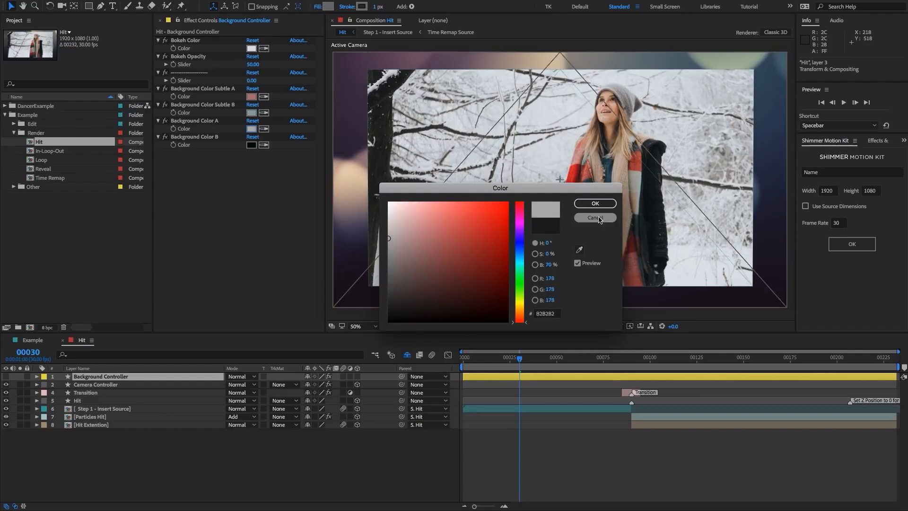
left_click(595, 203)
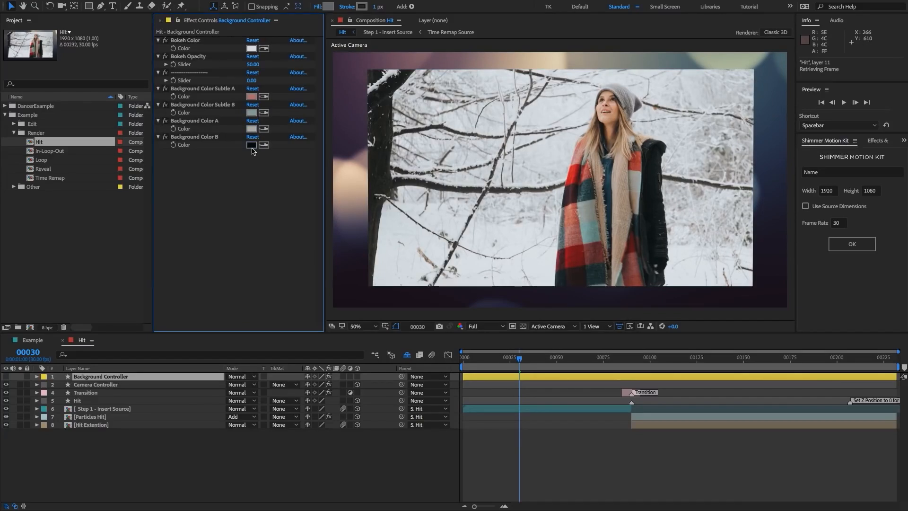
Step: Set Background Color B of the Background Controller to dark grey 3F3F3F
left_click(251, 144)
left_click_drag(389, 290, 370, 292)
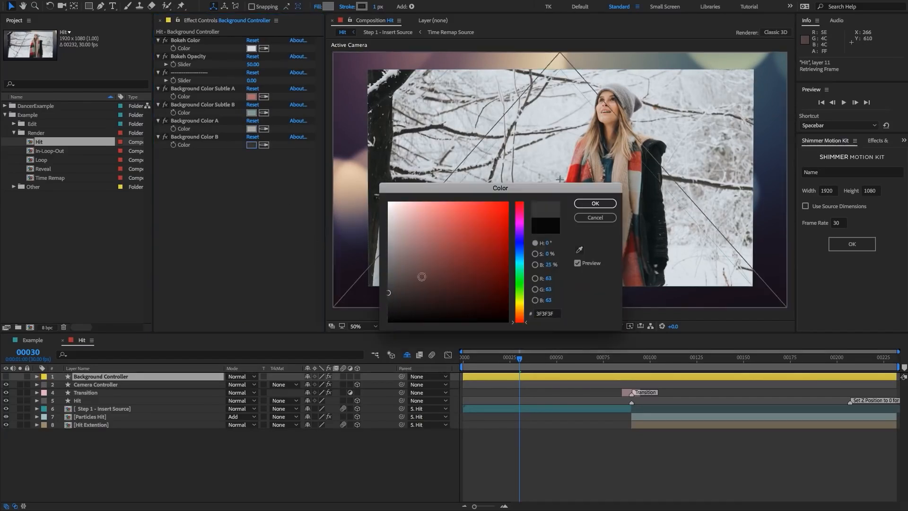
left_click(586, 204)
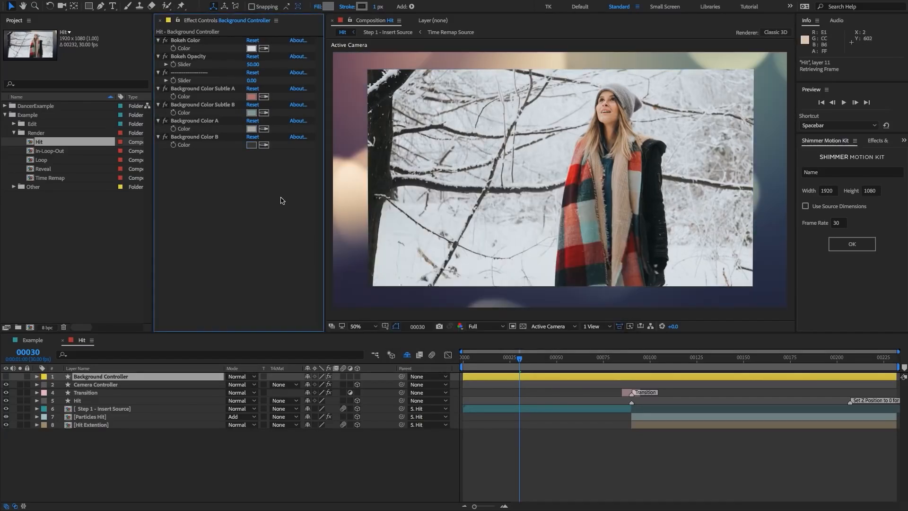
Step: Undo all the color changes made to the Background Controller layer's effects
key("ctrl+z")
key("ctrl+z")
key("ctrl+z")
key("ctrl+z")
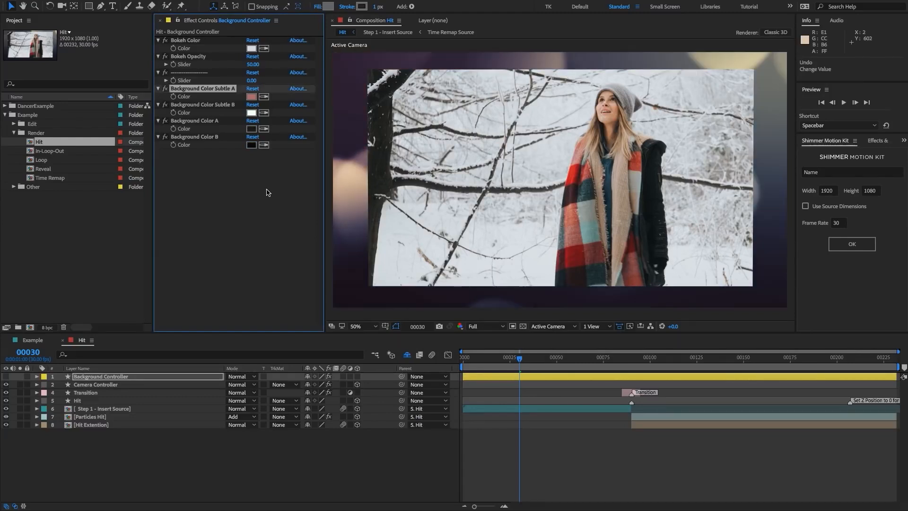
key("ctrl+z")
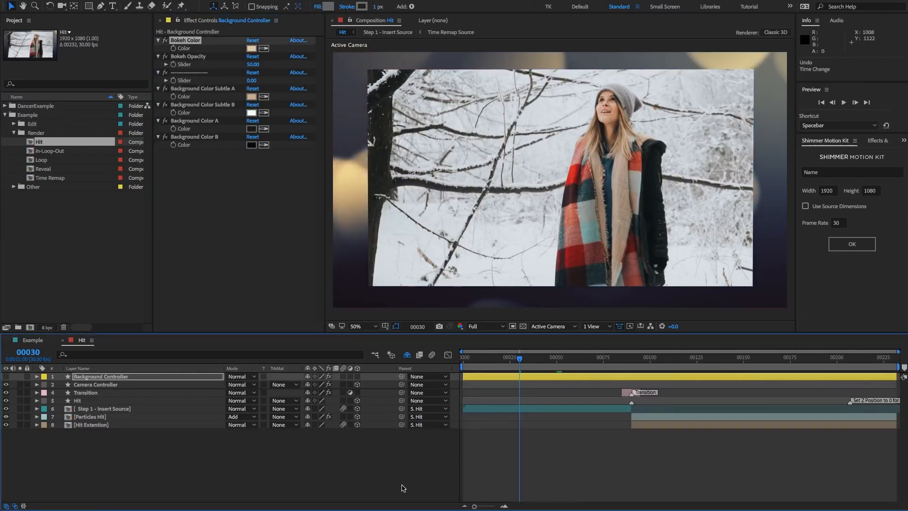
Step: Add the Hit composition from the Render folder to the Render Queue
left_click(402, 486)
left_click(66, 264)
left_click(53, 143)
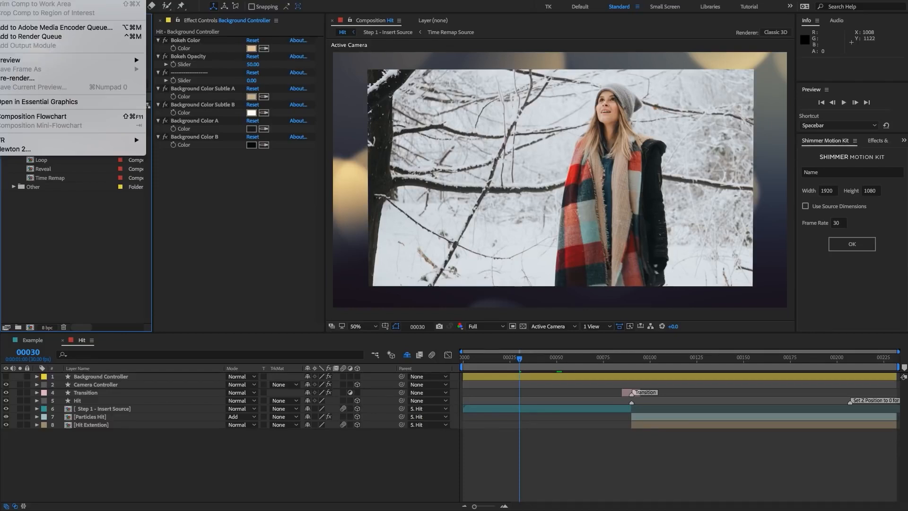
left_click(41, 37)
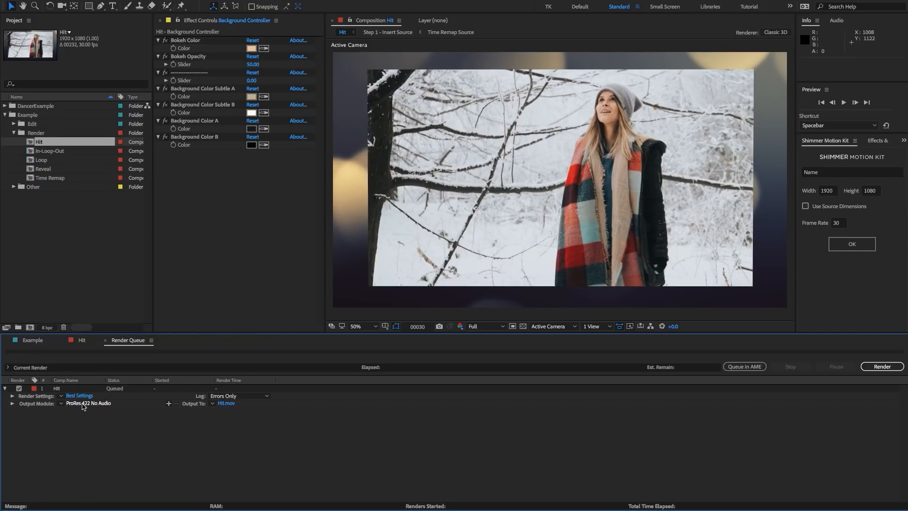
Step: Try the QuickTime format with the Animation video codec in the output module settings of the queued Hit composition
left_click(86, 403)
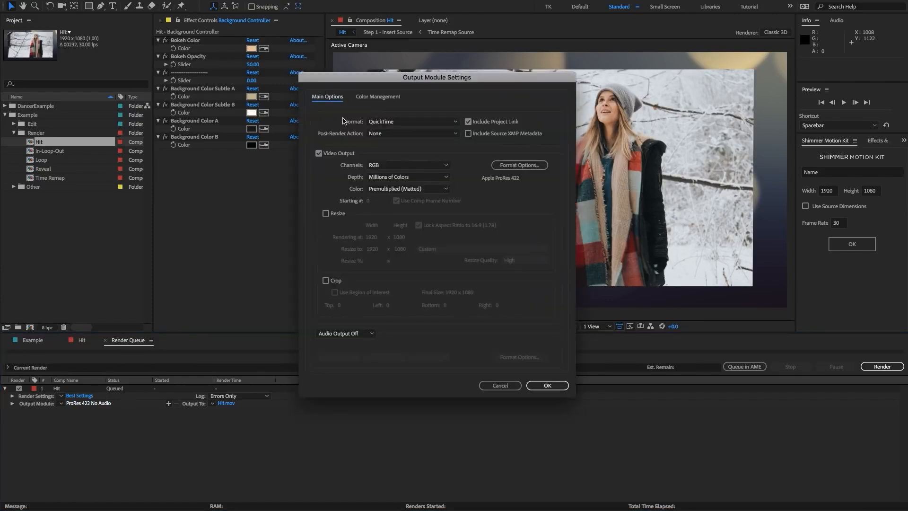
left_click(387, 122)
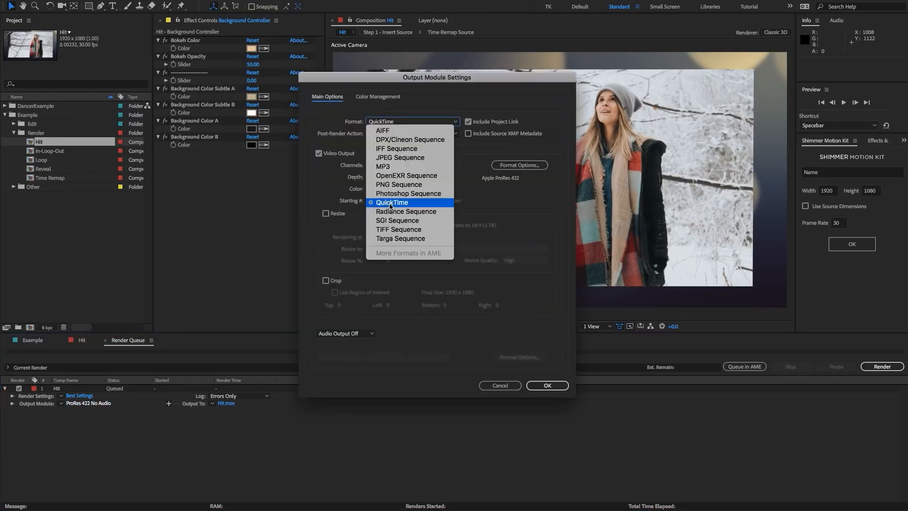
left_click(392, 203)
left_click(514, 166)
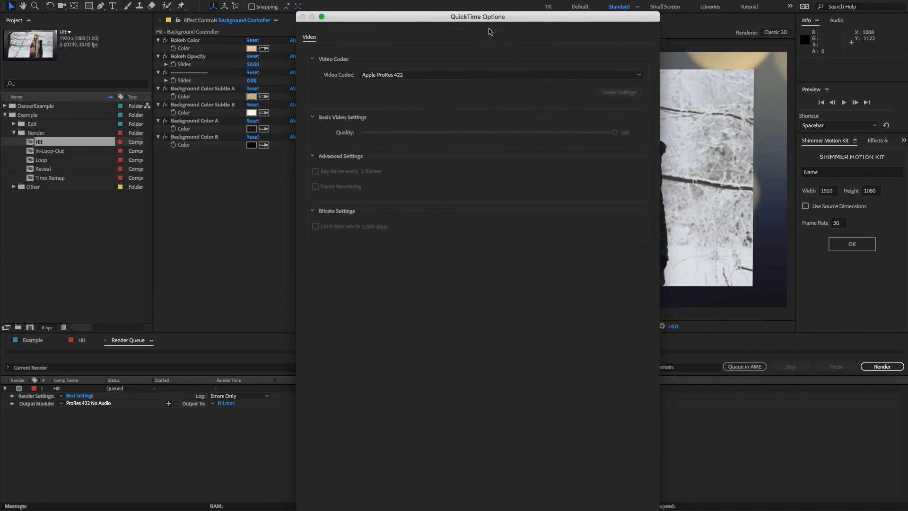
left_click_drag(490, 21, 488, 17)
left_click(359, 72)
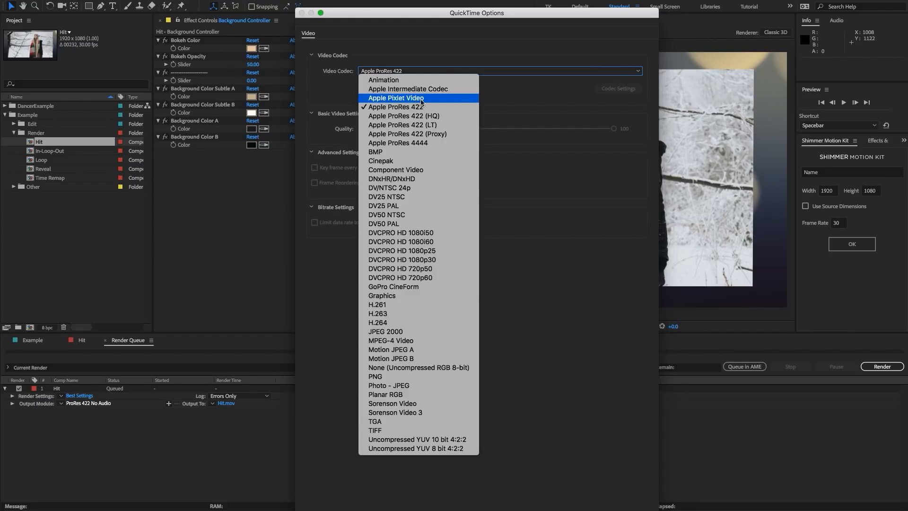
left_click(396, 80)
left_click(398, 74)
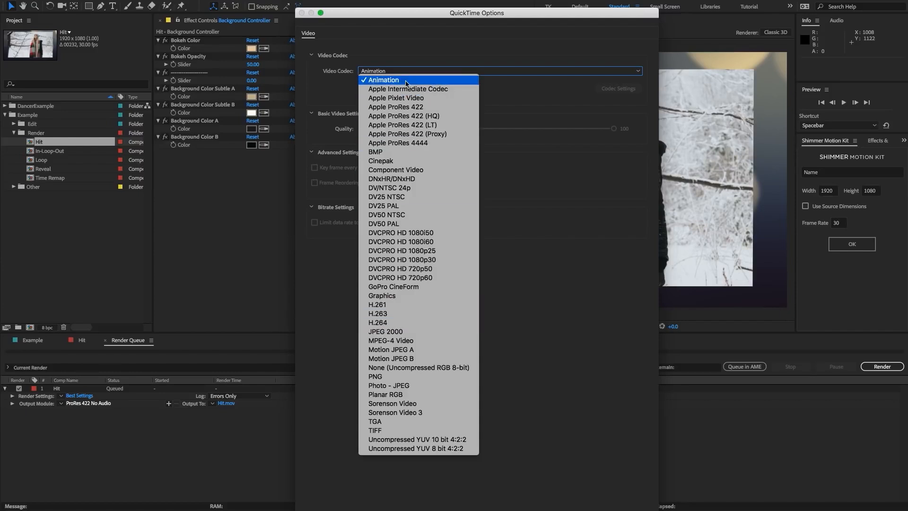
key("Escape")
key("Escape")
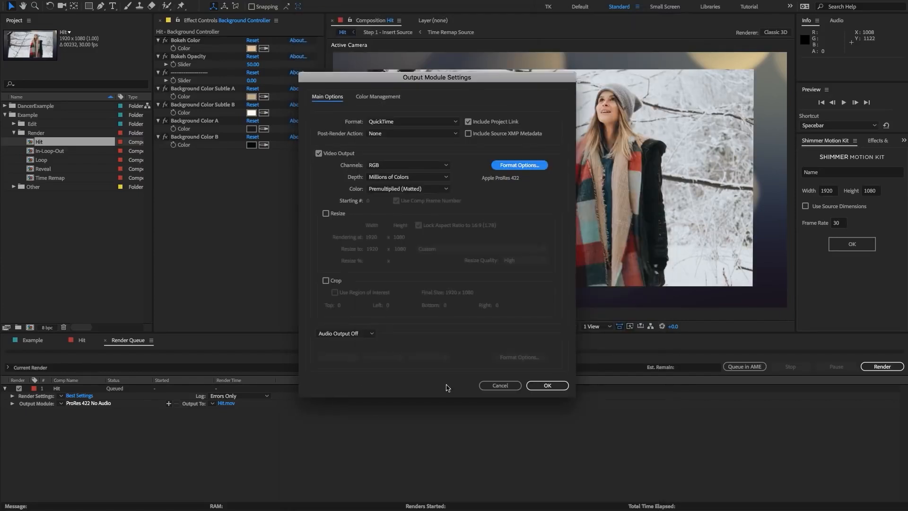
left_click(513, 388)
Step: Remove the Hit item from the Render Queue
left_click(48, 177, "shift")
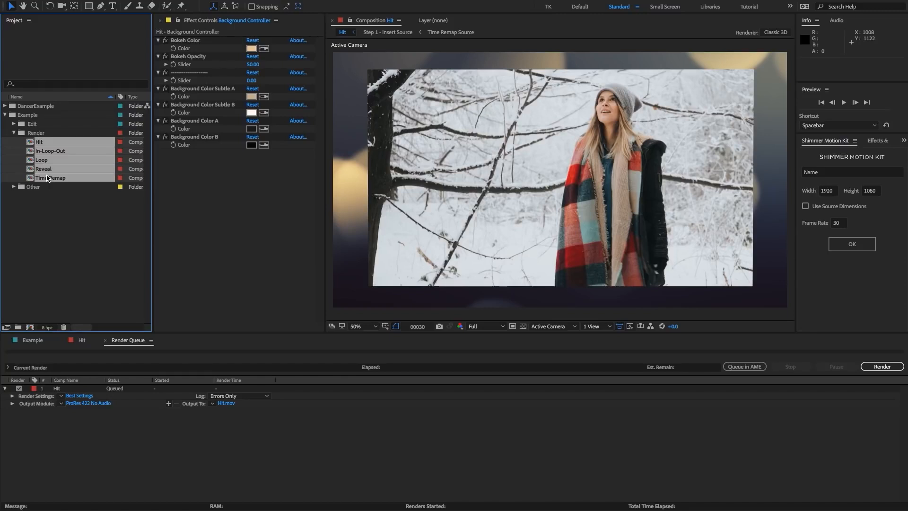
left_click(71, 388)
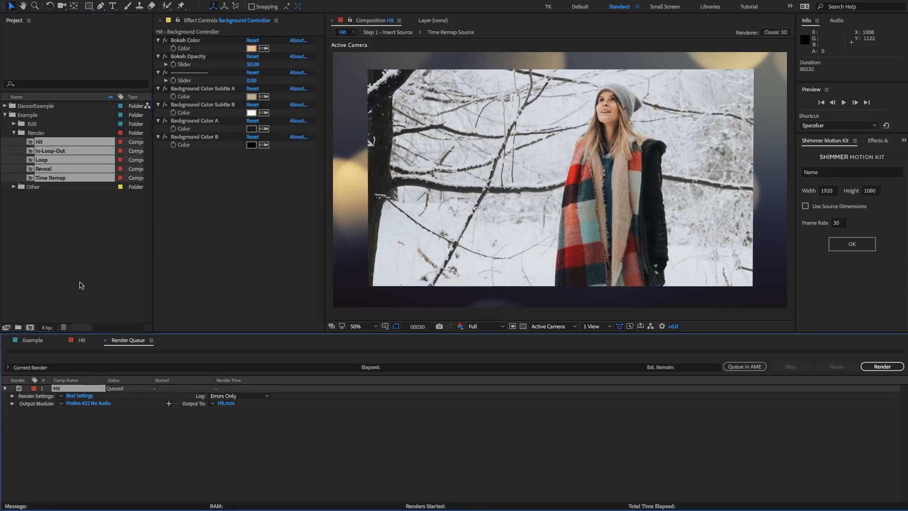
key("Delete")
left_click(67, 243)
Step: Switch to Premiere Pro, replace the Hit clip in the Examples sequence with In-Loop-Out.mov, and play it from the start
left_click(60, 151)
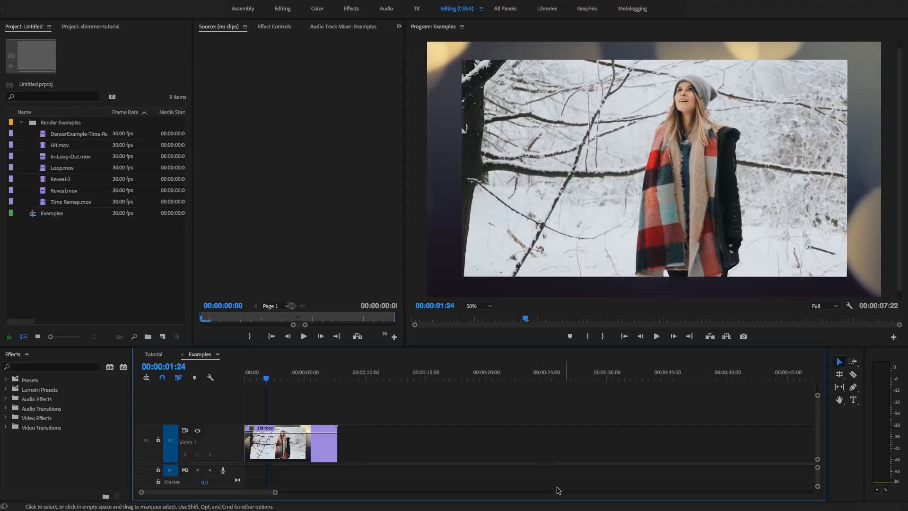
key("Delete")
left_click_drag(71, 156, 251, 439)
left_click(245, 373)
key("space")
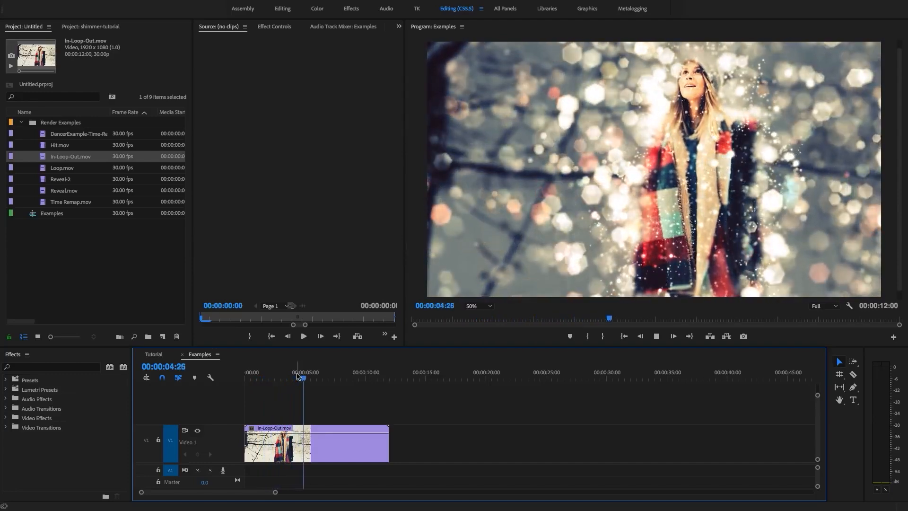
key("space")
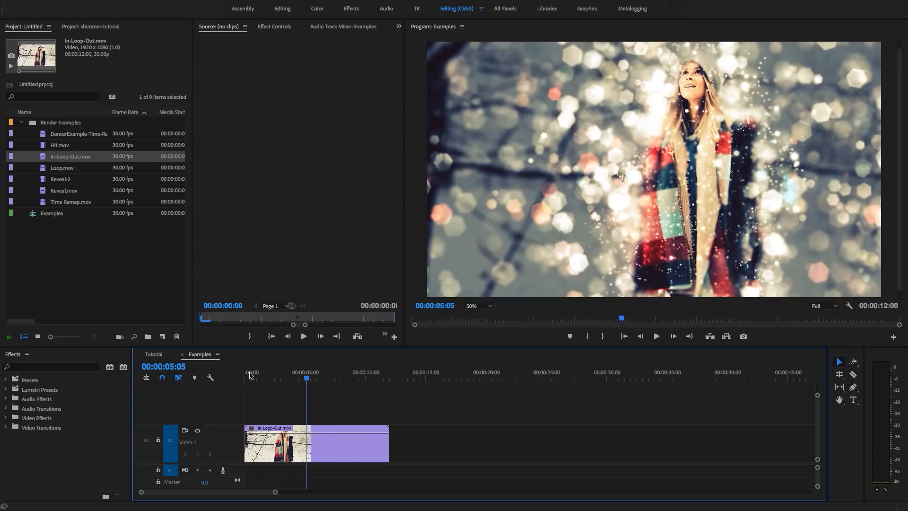
Step: Display the Examples sequence's time as frames and split the In-Loop-Out clip at frame 120
left_click_drag(306, 378, 295, 379)
left_click(157, 368, "ctrl")
left_click(156, 367, "ctrl")
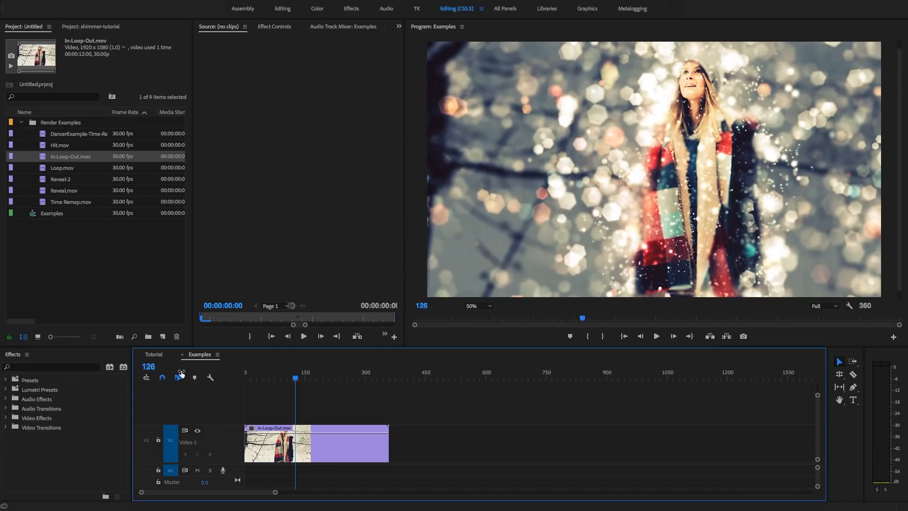
left_click_drag(292, 374, 294, 378)
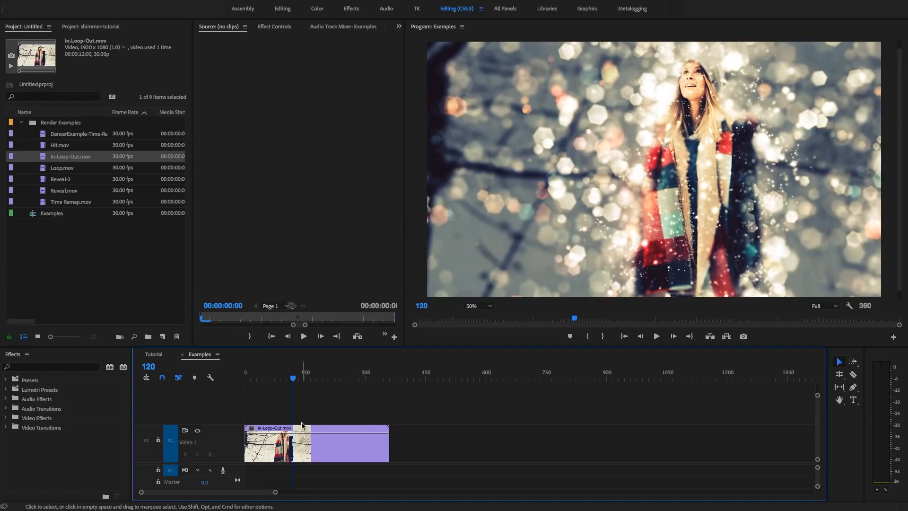
key("c")
left_click(294, 437)
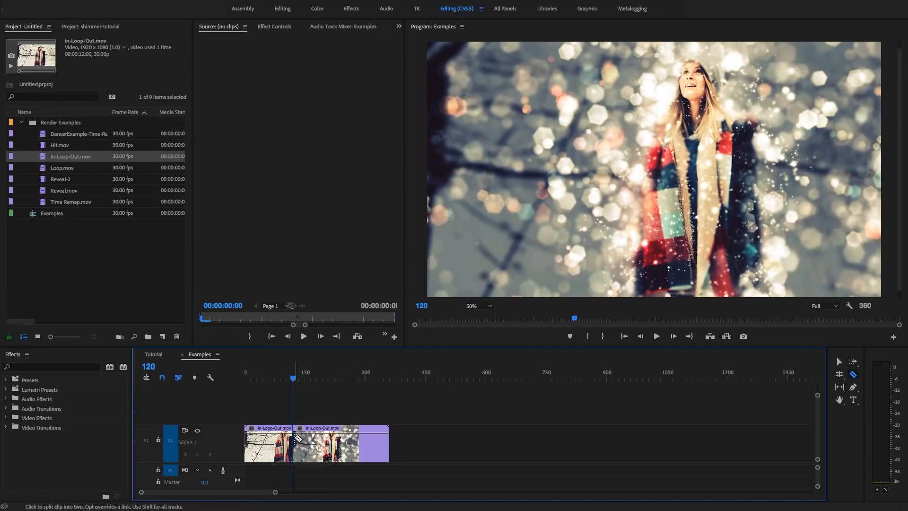
Step: Play the looping section of the In-Loop-Out clip and split it again at frame 240
key("space")
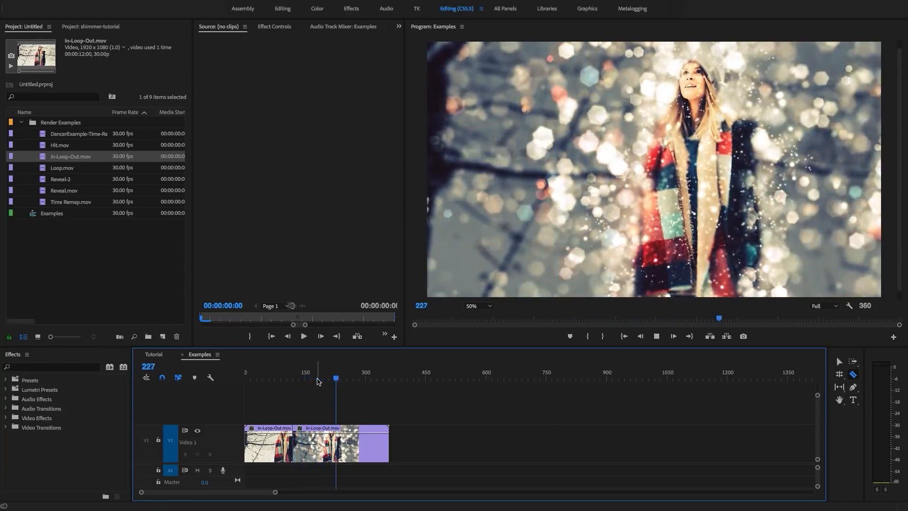
key("space")
key("=")
left_click_drag(403, 379, 400, 379)
left_click(401, 430)
key("v")
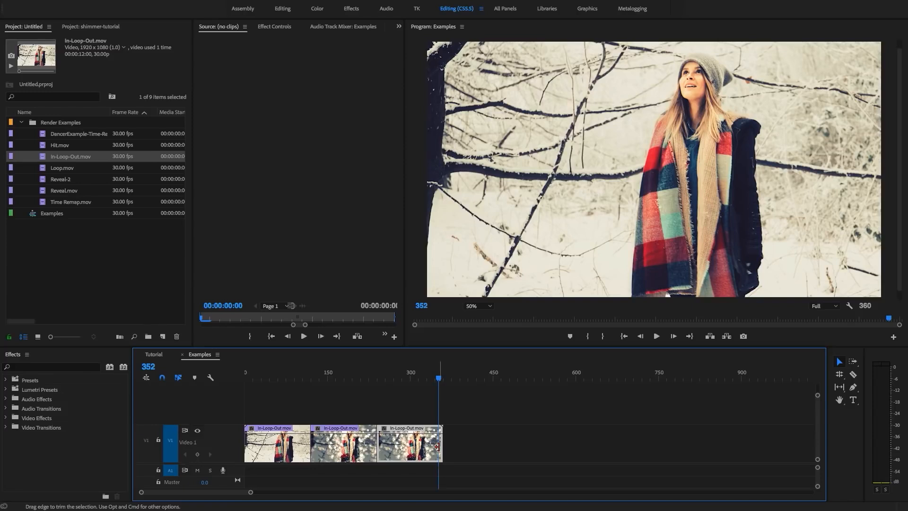
Step: Delete the closing segment of the In-Loop-Out clip after frame 240
left_click_drag(348, 374, 311, 374)
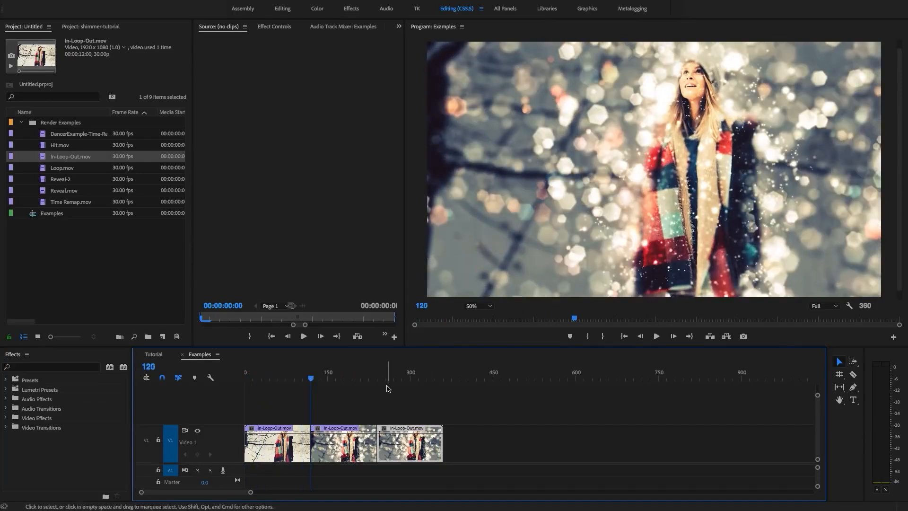
left_click(408, 432)
key("Delete")
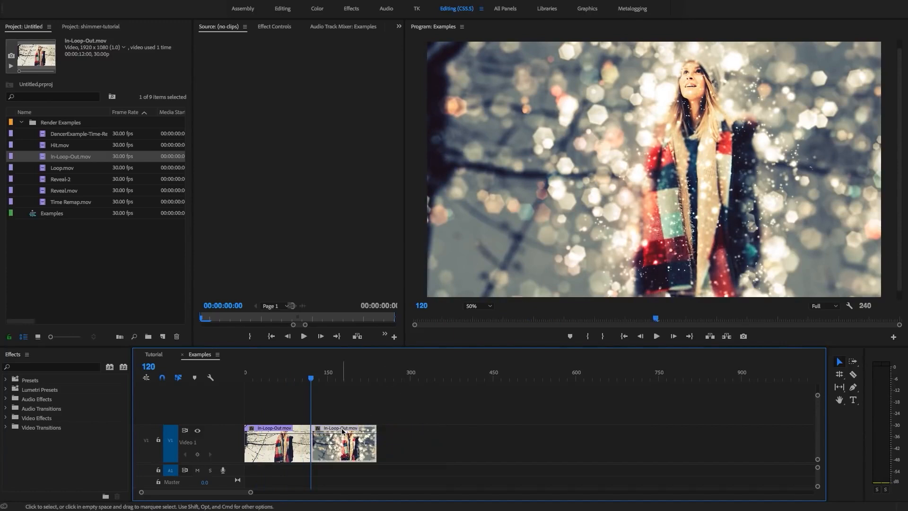
Step: Paste repeated copies of the In-Loop-Out loop segment end to end from frame 240, and play back the extended loop
left_click(367, 372)
left_click_drag(371, 372, 374, 372)
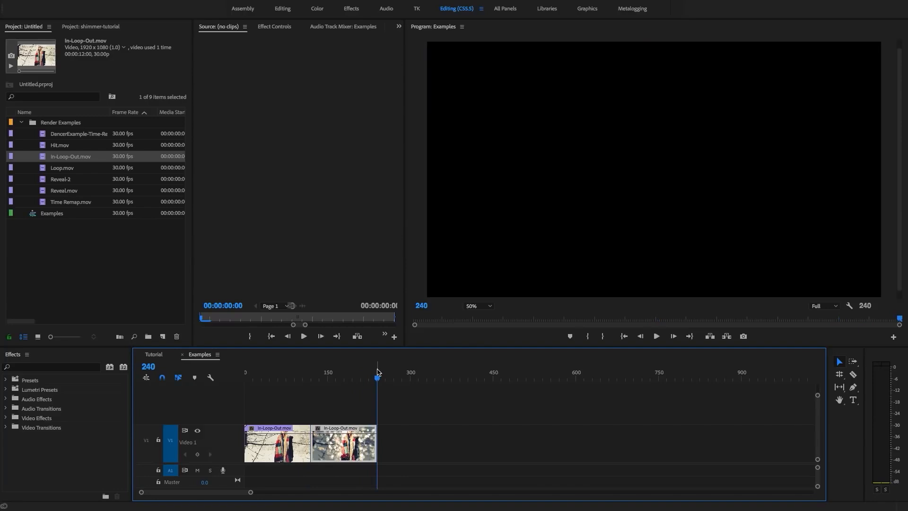
key("ctrl+v")
key("ctrl+v")
key("ctrl+v")
key("ctrl+v")
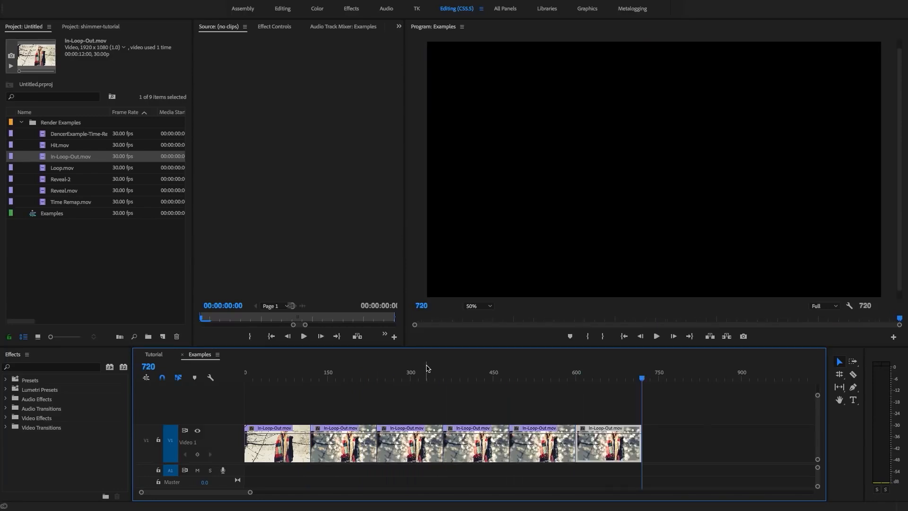
key("ctrl+v")
left_click(365, 371)
key("space")
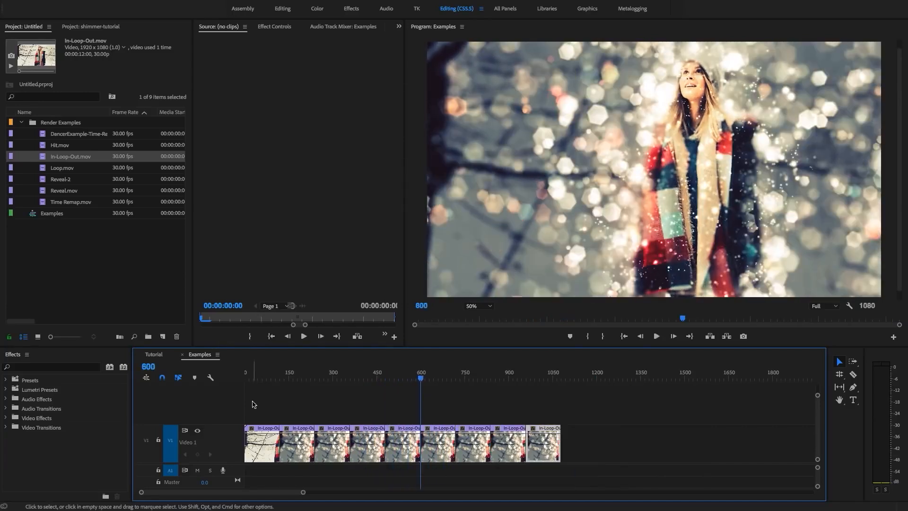
Step: Replace all In-Loop-Out clips in the Examples sequence with Loop.mov and play it from the start
left_click_drag(257, 403, 558, 447)
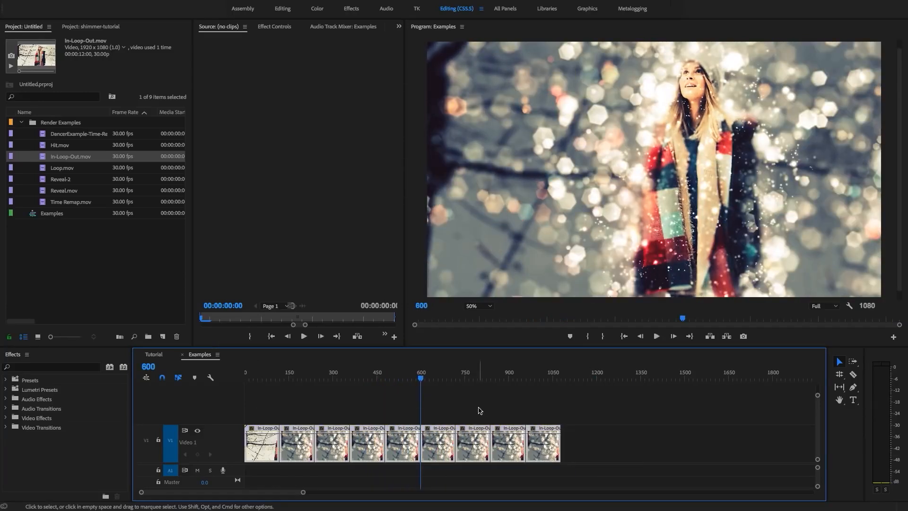
key("Delete")
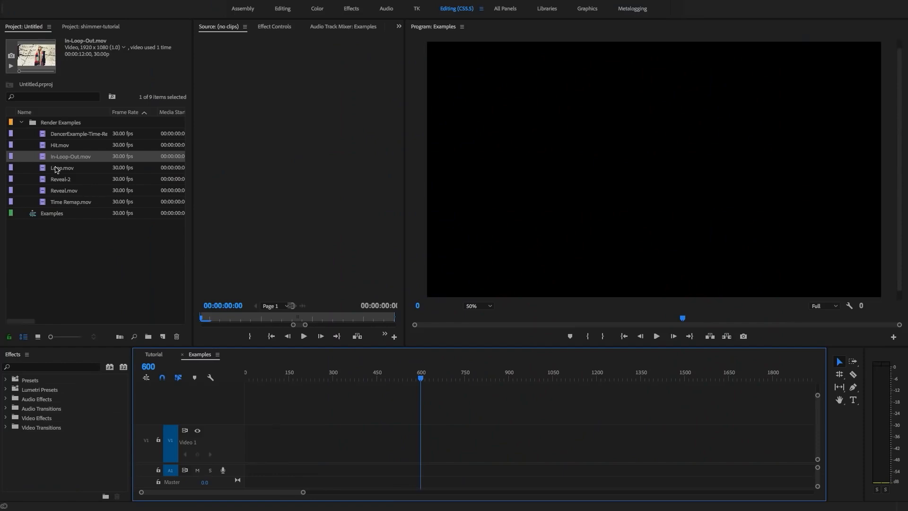
left_click_drag(55, 169, 257, 442)
left_click(240, 373)
key("space")
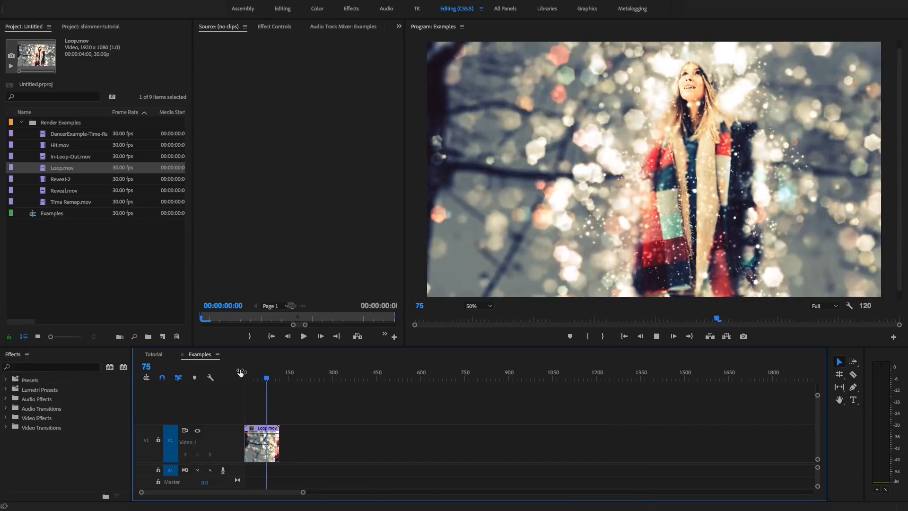
key("space")
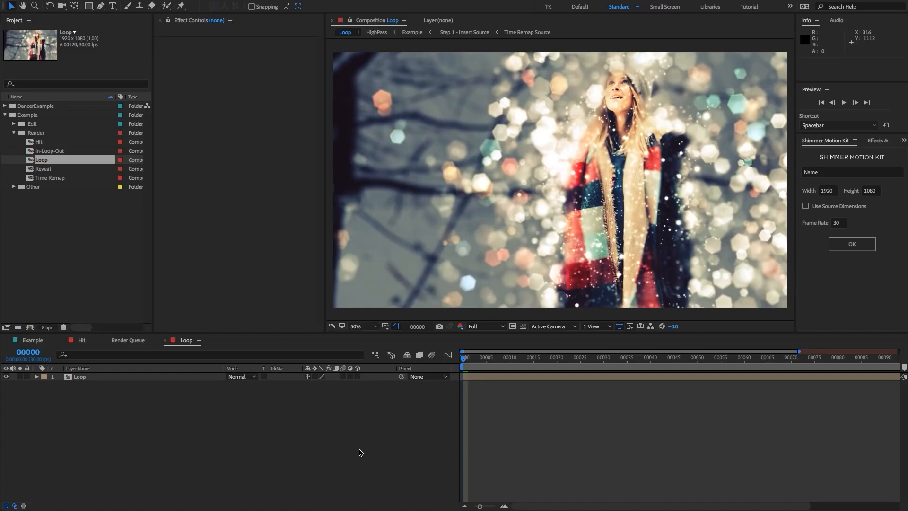
Step: Switch to After Effects and add the Loop composition to the Render Queue
left_click(178, 341)
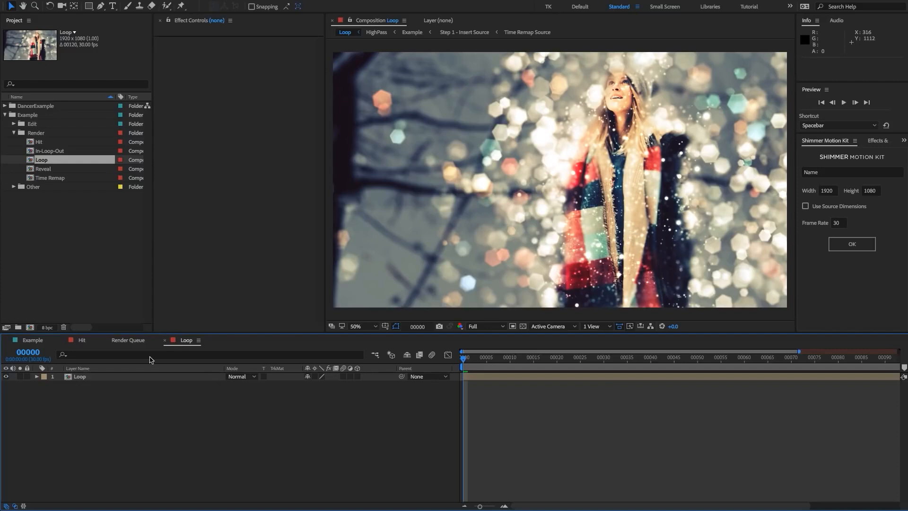
left_click(77, 380)
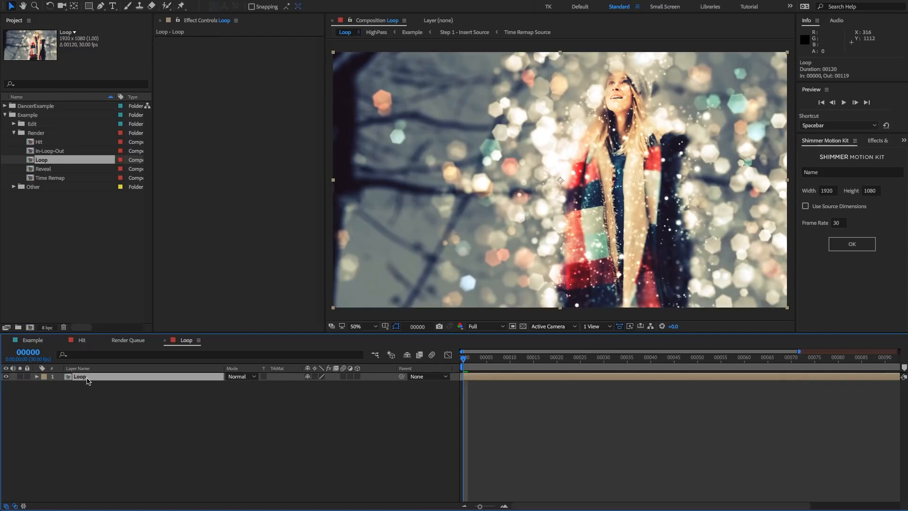
key("ctrl+m")
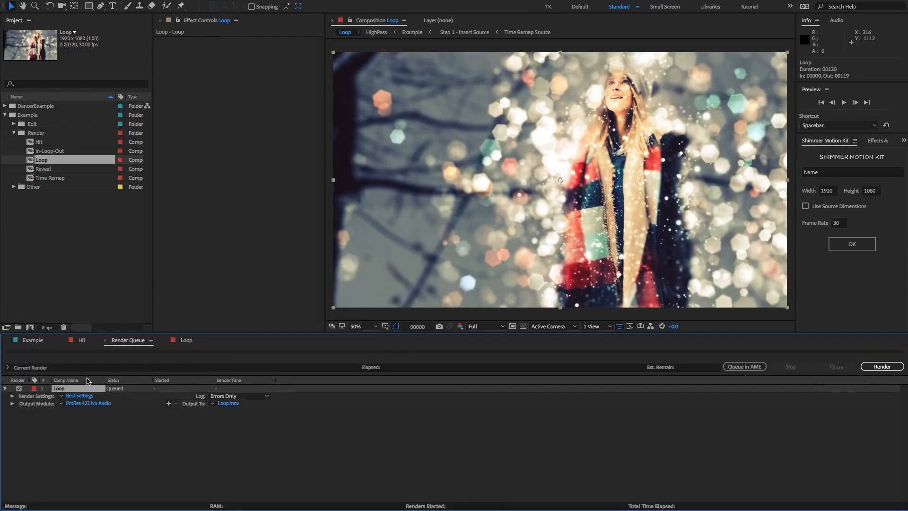
Step: Assign Gif Preset as the output module of the queued Loop composition and review its output settings
left_click(65, 404)
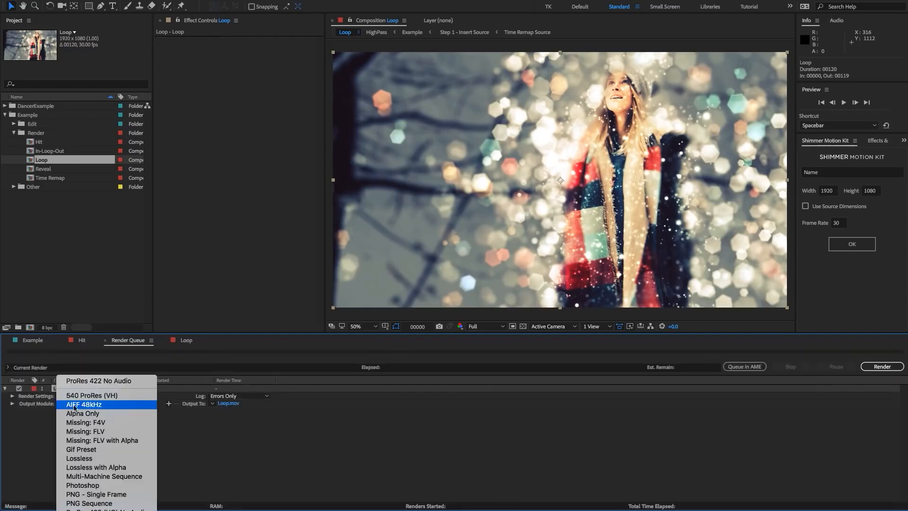
left_click(83, 449)
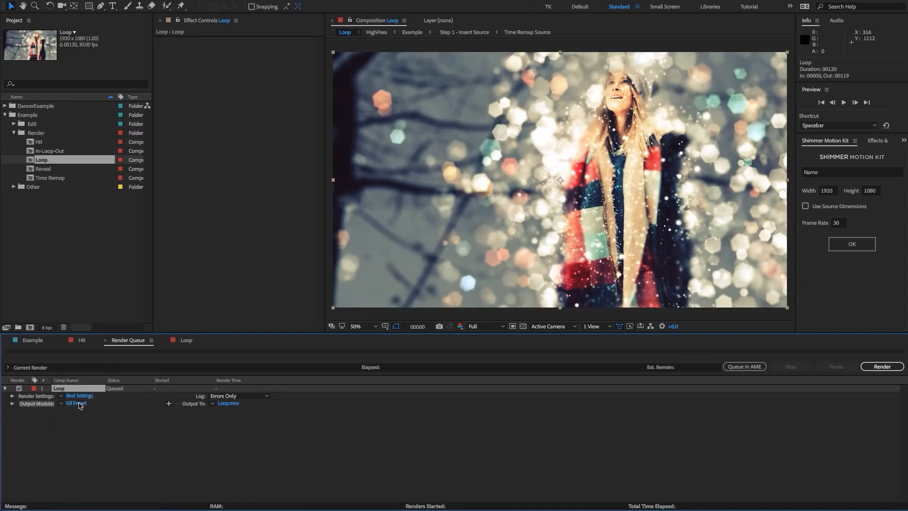
left_click(76, 403)
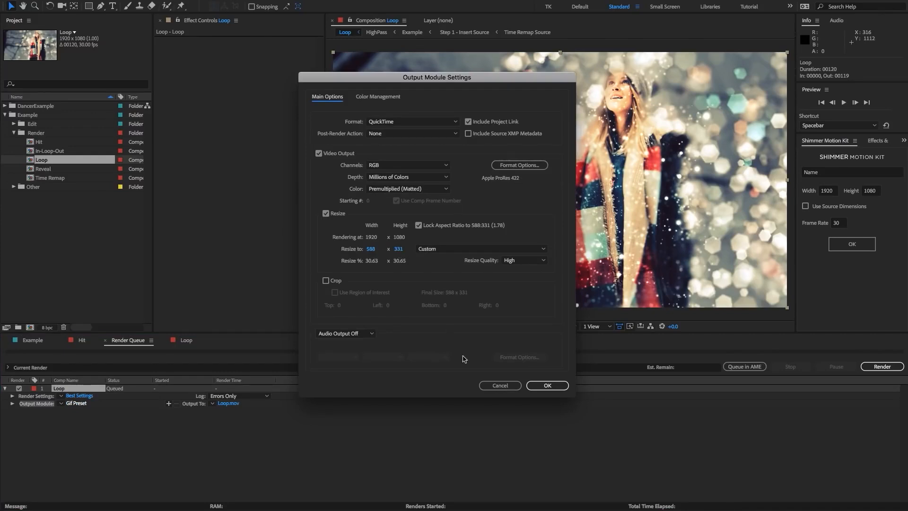
left_click(500, 385)
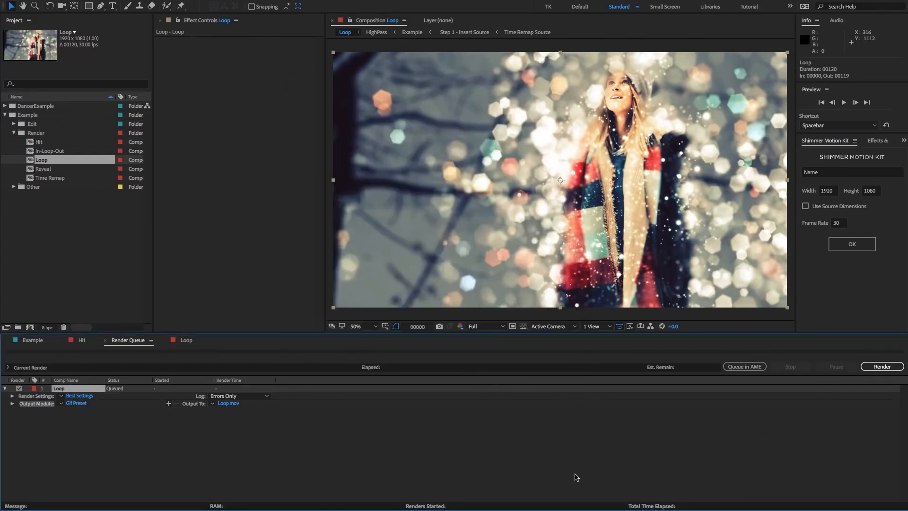
left_click(428, 434)
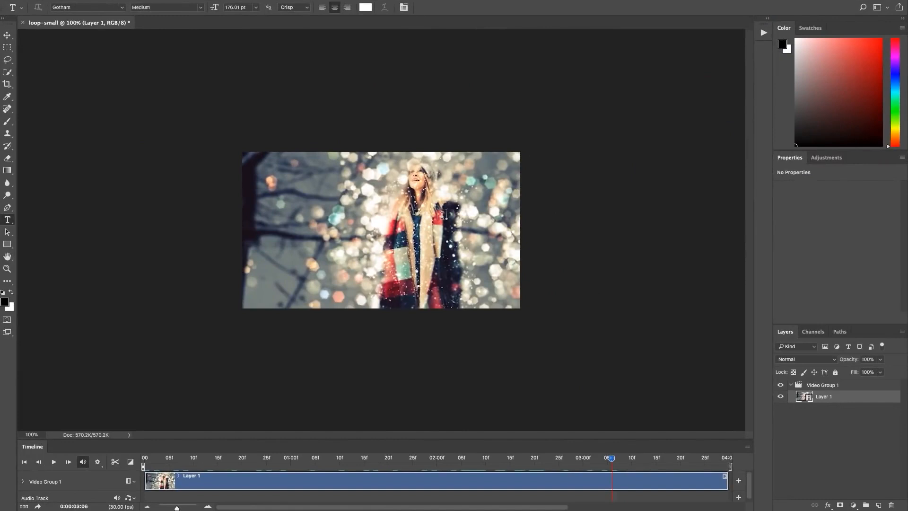
Step: Switch to Photoshop and open Save for Web for loop-small, choosing the GIF 32 Dithered preset with Colors set to 16
left_click(2, 1)
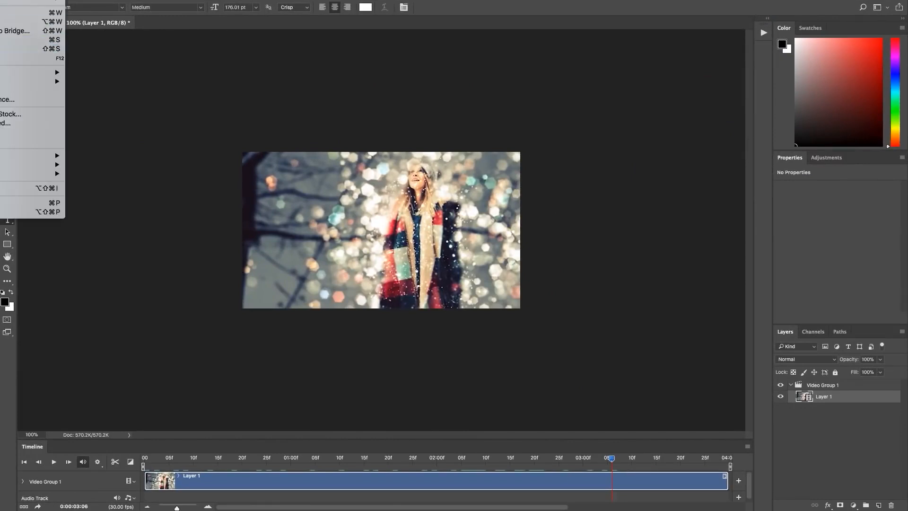
mouse_move(28, 72)
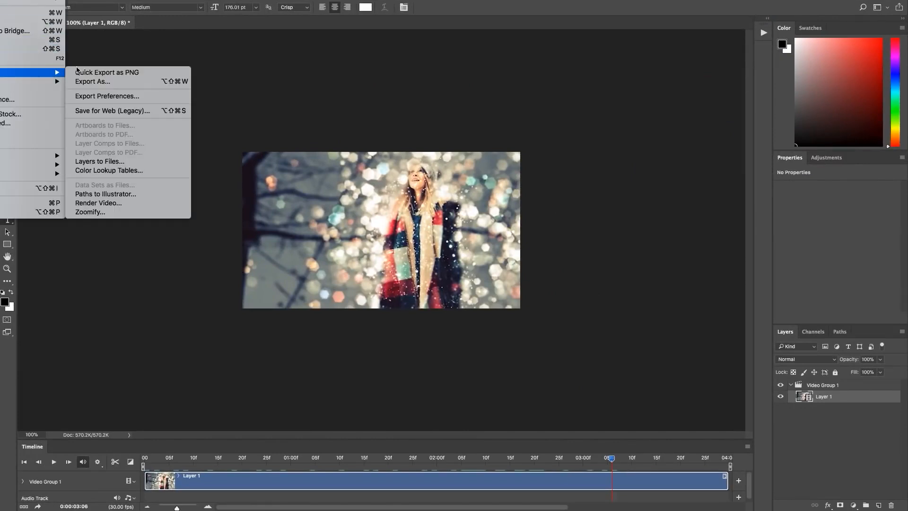
left_click(128, 111)
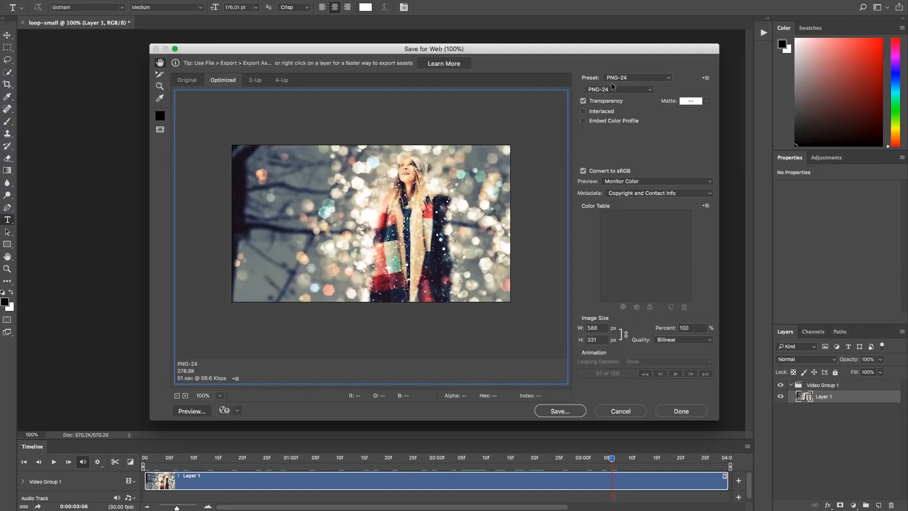
left_click(613, 80)
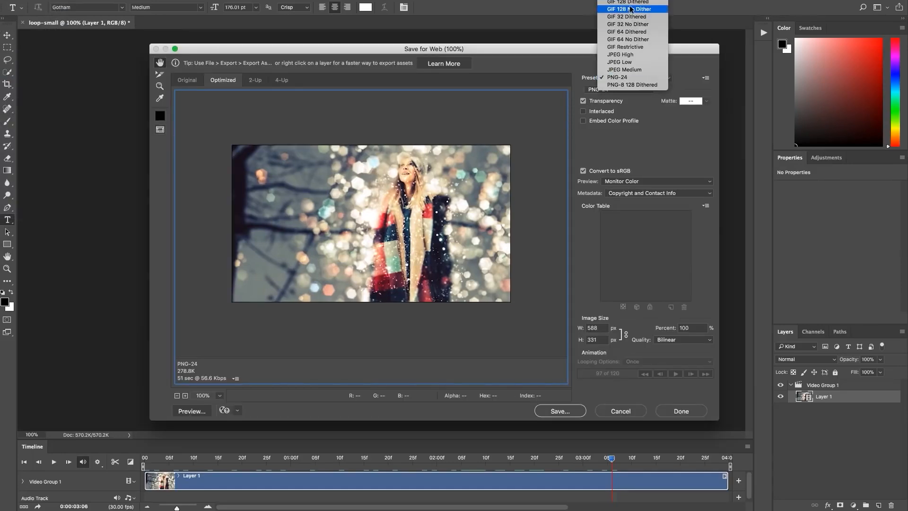
left_click(628, 17)
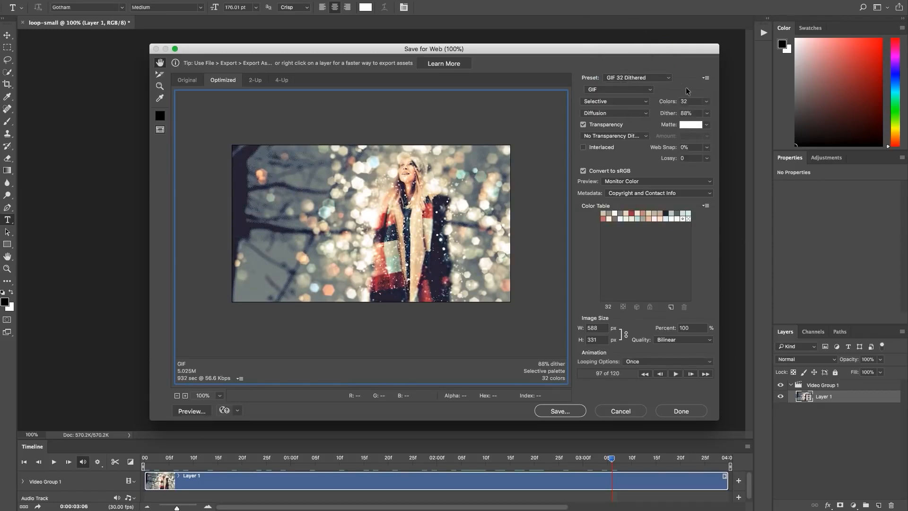
left_click(706, 102)
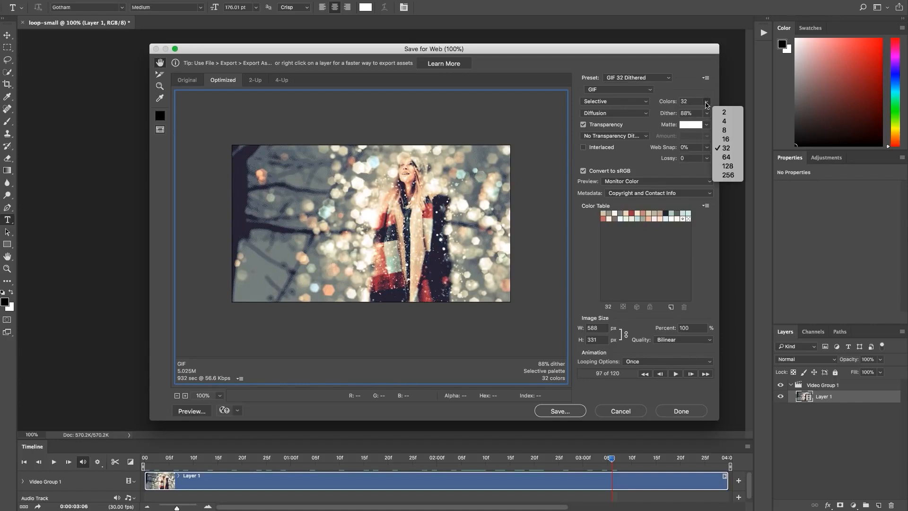
left_click(728, 140)
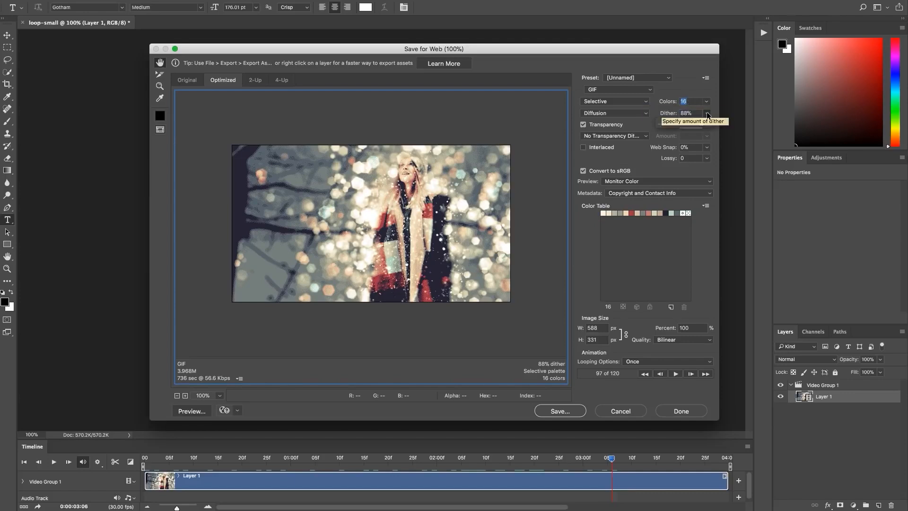
Step: Set the GIF animation's looping option to Forever and leave the Save for Web settings without saving
left_click(707, 114)
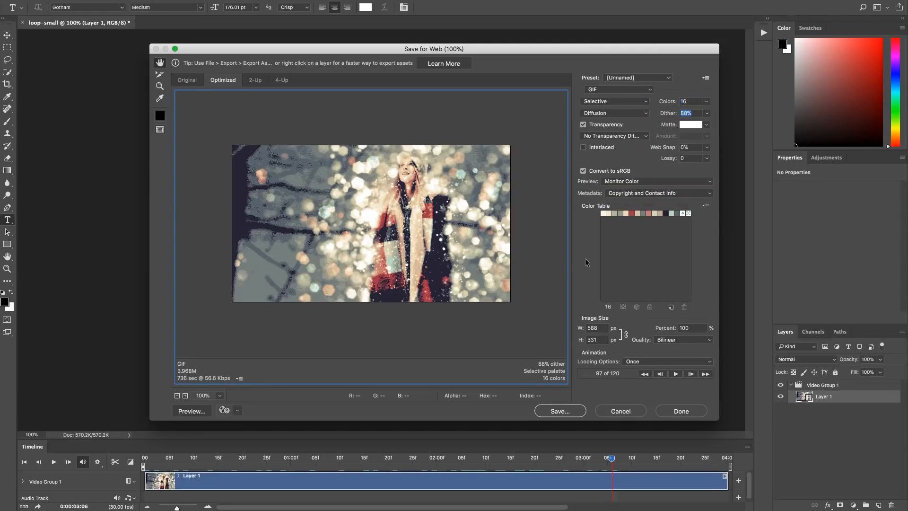
left_click(649, 362)
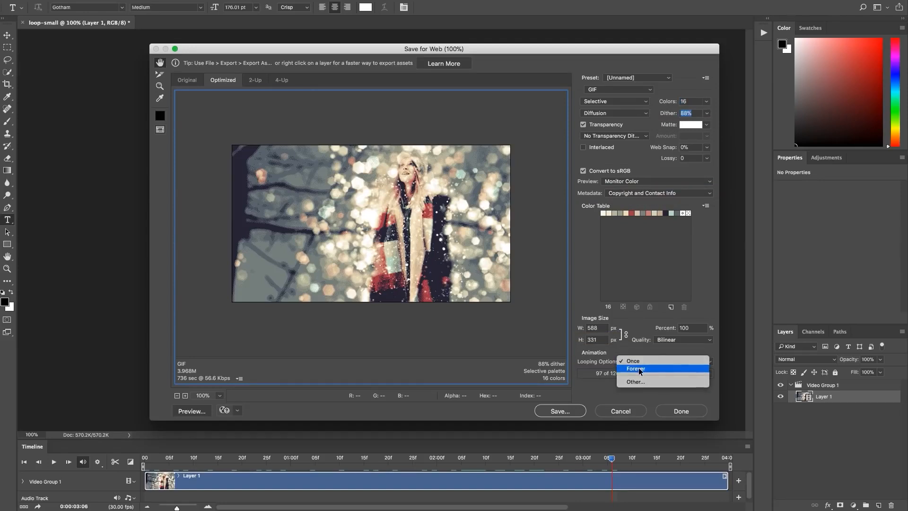
left_click(636, 369)
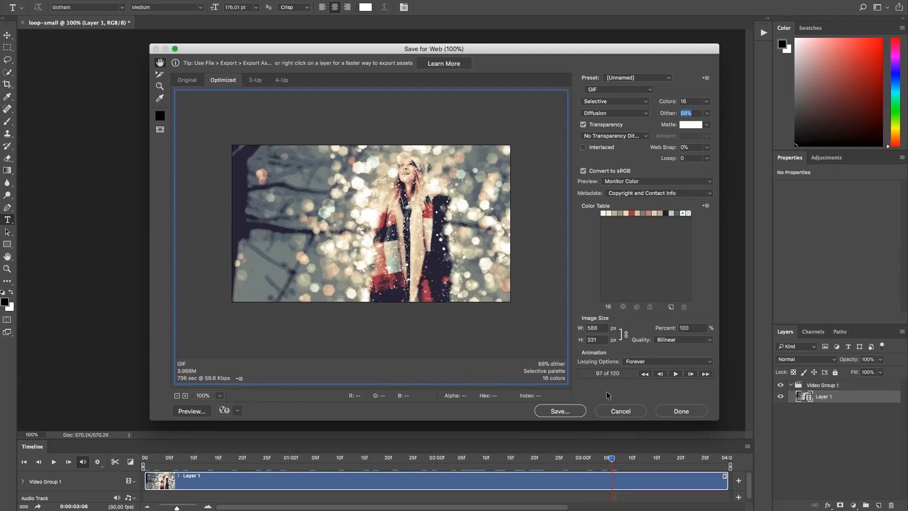
left_click(610, 409)
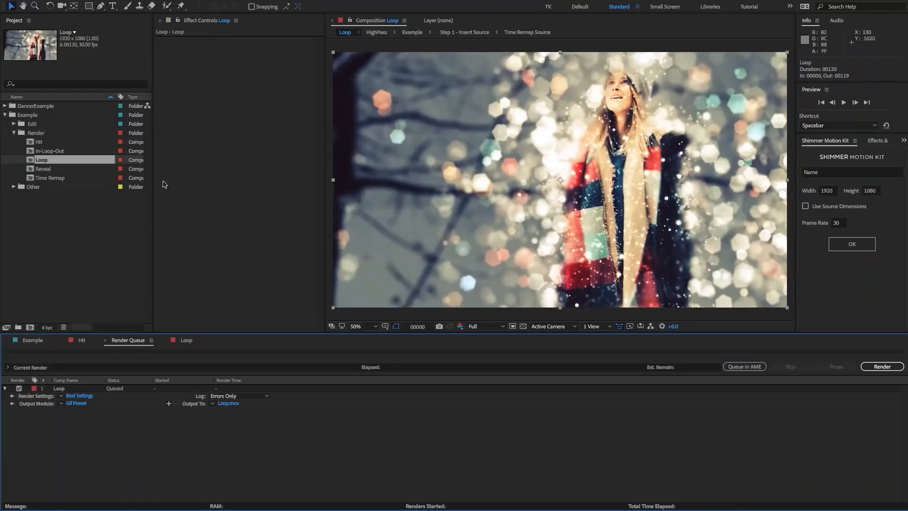
Step: Switch to Premiere Pro and replace Loop.mov in the Examples sequence with Reveal.mov, returning the playhead to frame 0
left_click(43, 169)
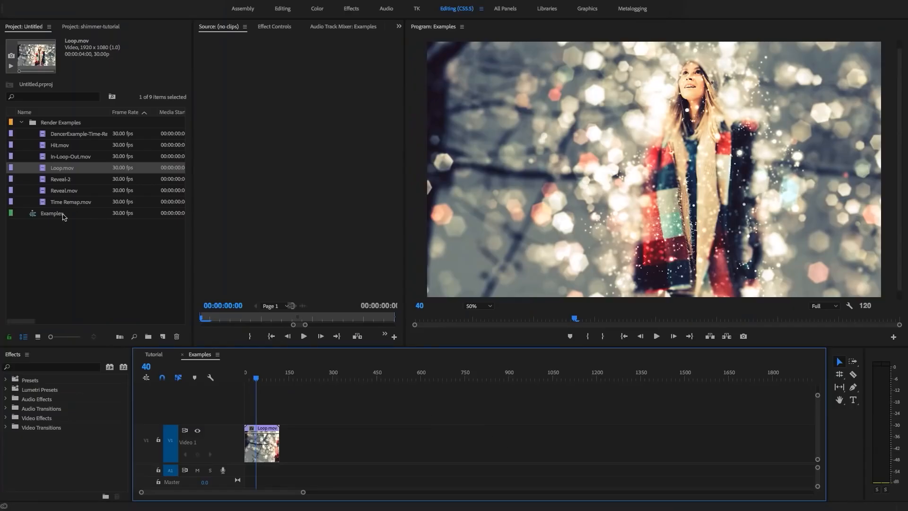
left_click_drag(265, 433, 264, 435)
key("Delete")
left_click_drag(61, 190, 238, 453)
left_click_drag(256, 376, 239, 374)
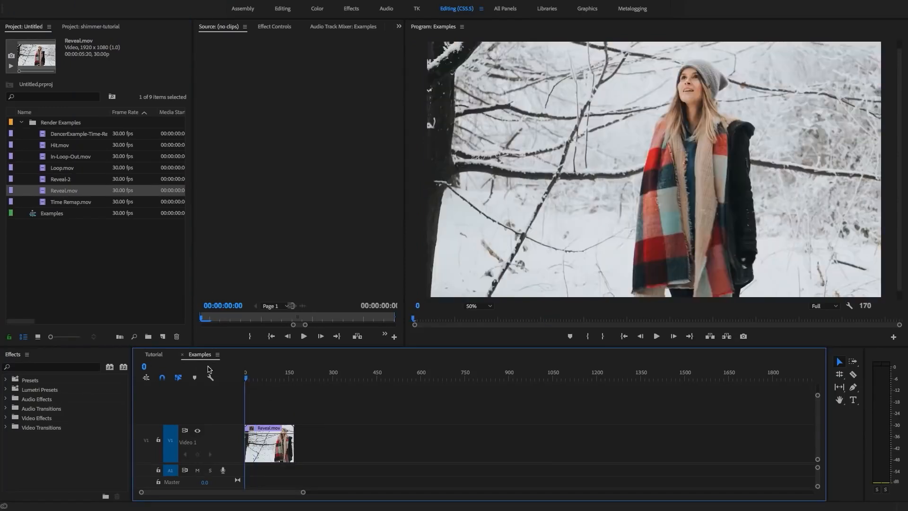
Step: Play Reveal.mov from the start and replay it to examine the reveal transition
key("space")
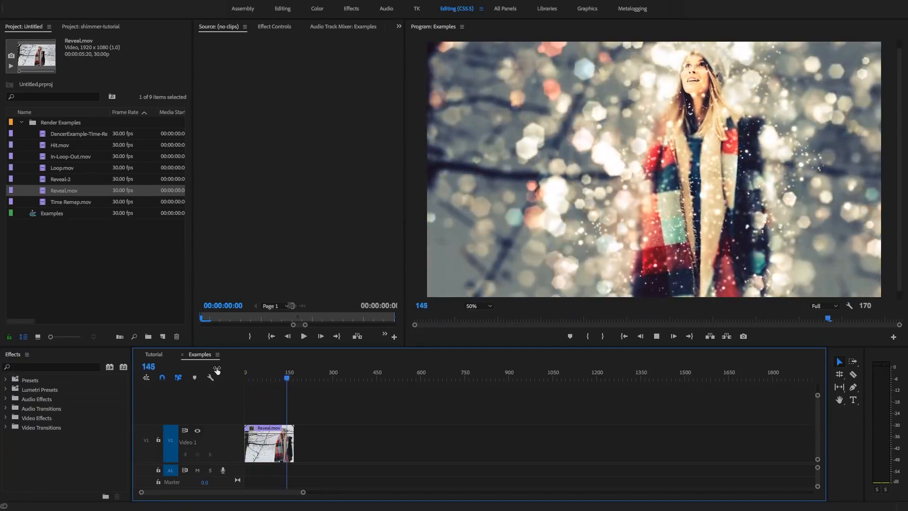
key("space")
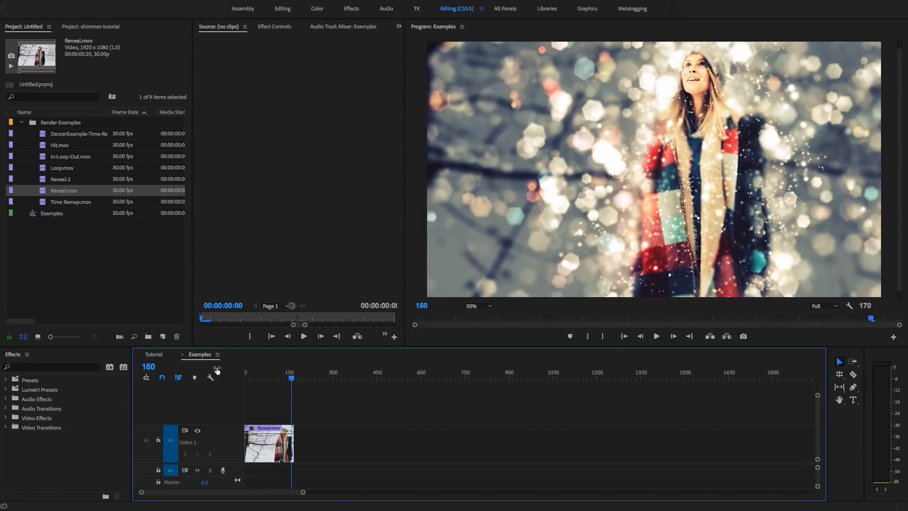
key("space")
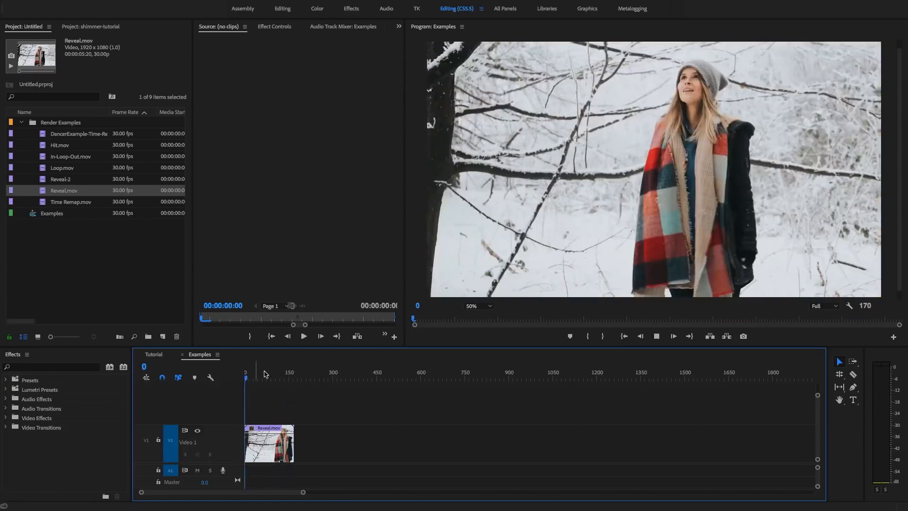
key("space")
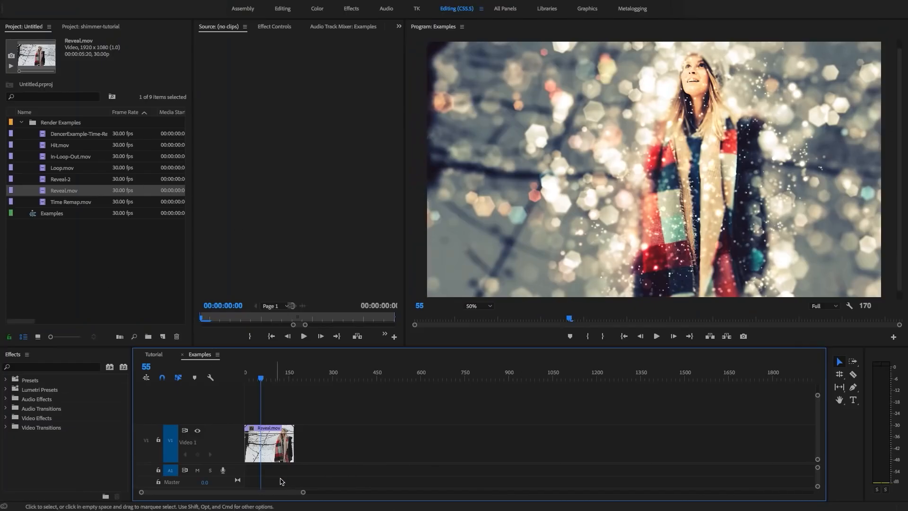
Step: Add Reveal-2 directly after Reveal.mov in the Examples sequence and play back its reveal
left_click(63, 182)
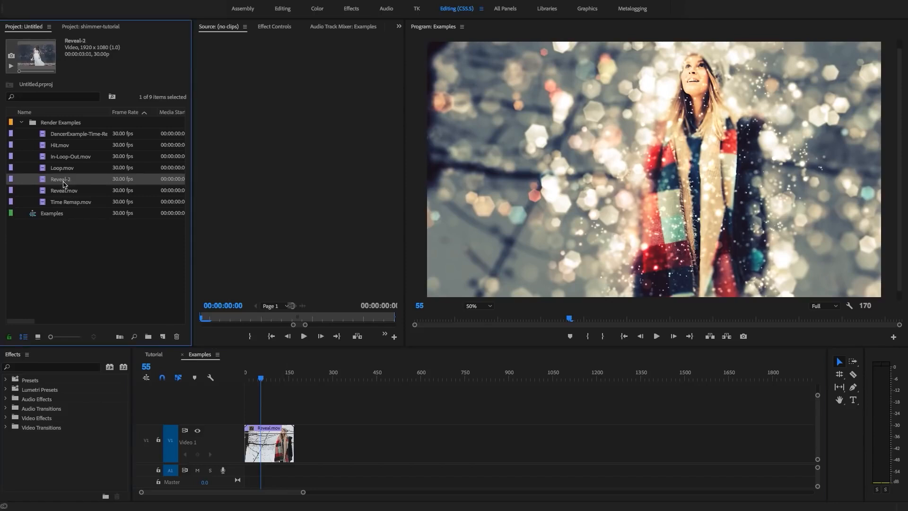
left_click_drag(65, 183, 299, 438)
key("=")
left_click_drag(264, 378, 301, 383)
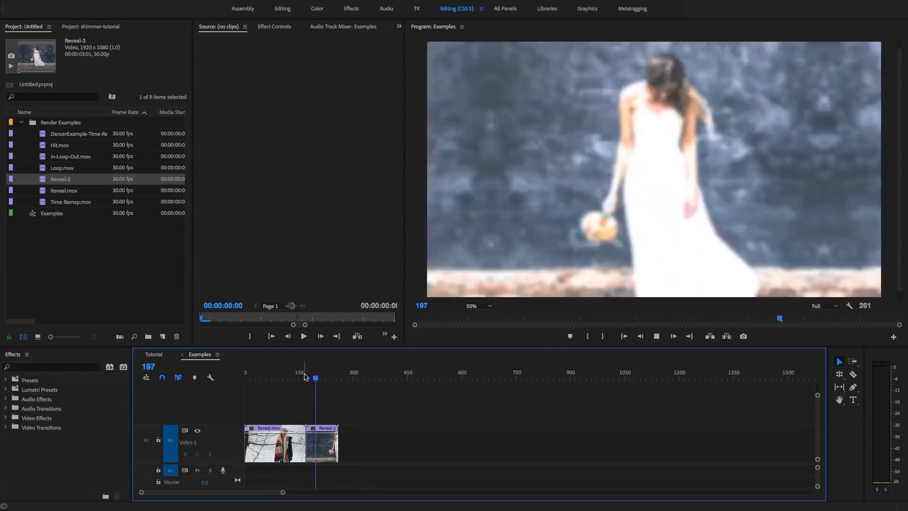
key("space")
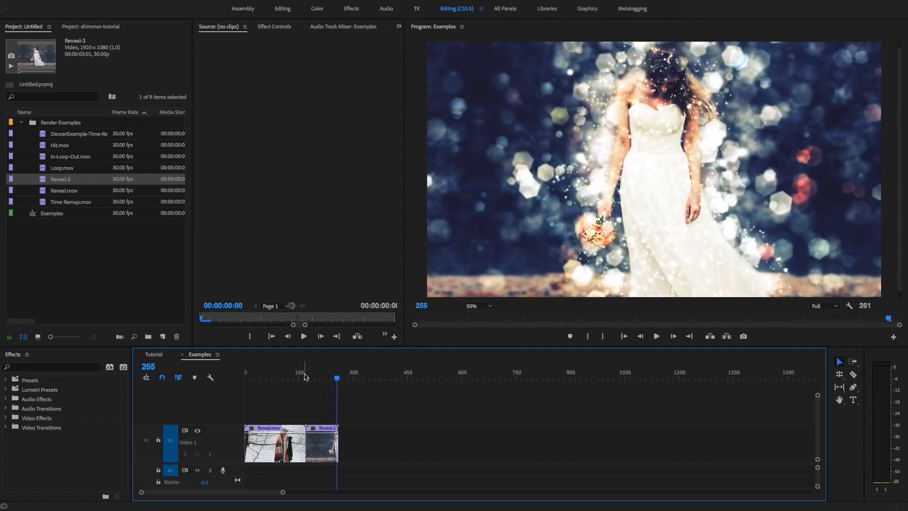
left_click(304, 376)
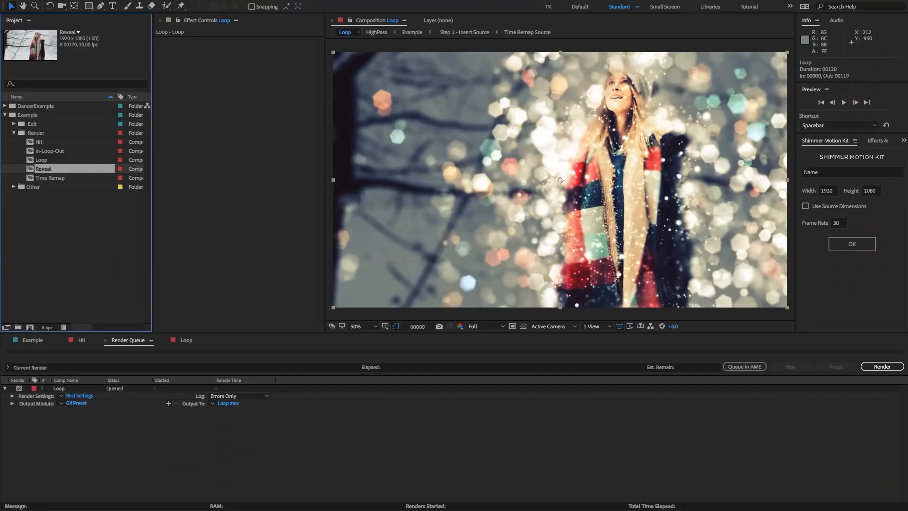
Step: Switch to After Effects, open the Reveal composition and examine its transition around frame 27 and the Hit layer's looping marker
double_click(43, 169)
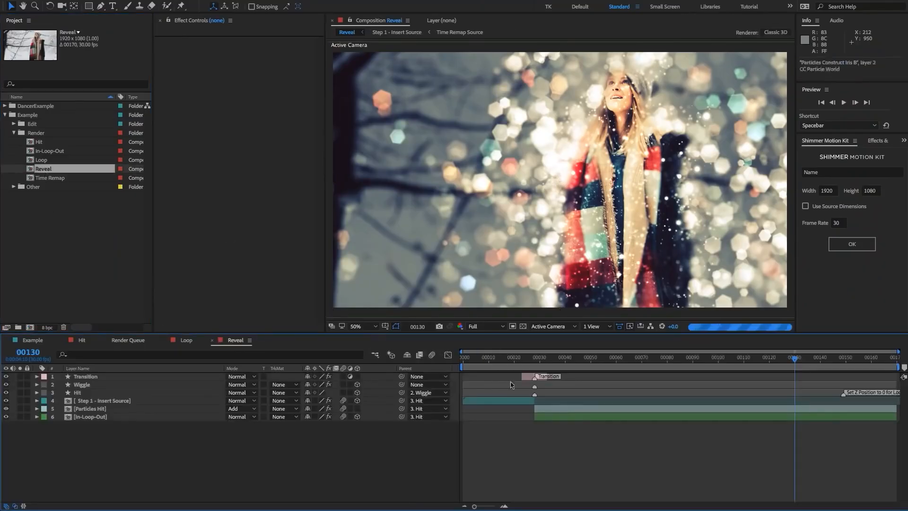
left_click(532, 362)
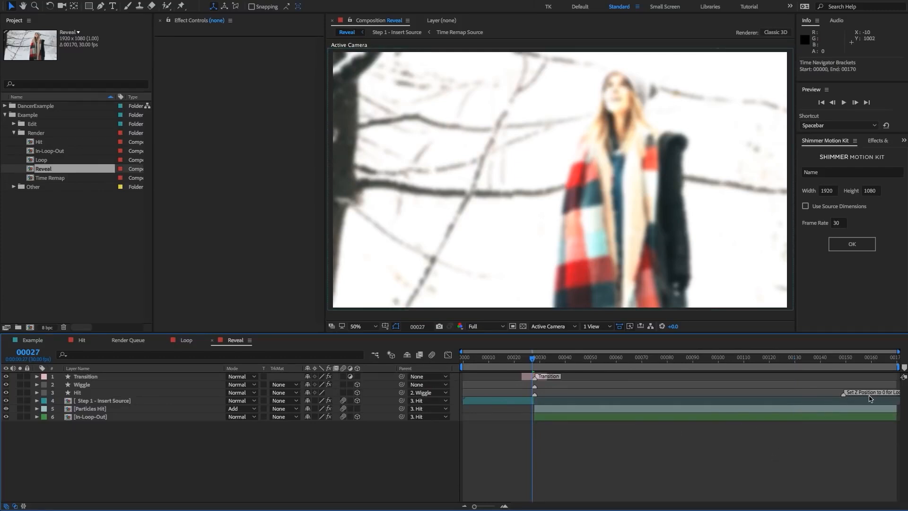
scroll(869, 399, "up", 4)
left_click_drag(870, 399, 743, 401)
scroll(745, 402, "down", 3)
scroll(746, 402, "down", 2)
Step: Show the Hit layer's Position properties and open its Z Position value at the last keyframe, frame 169
left_click(101, 394)
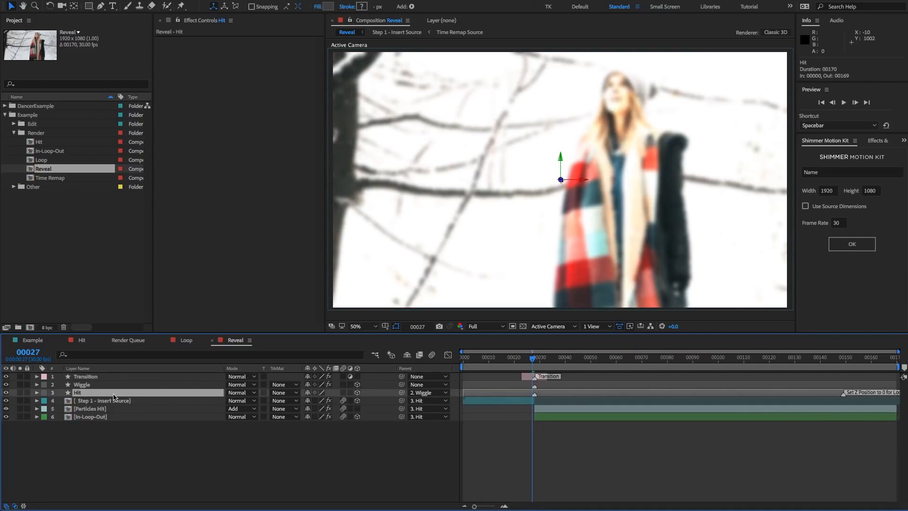
key("p")
left_click(92, 417)
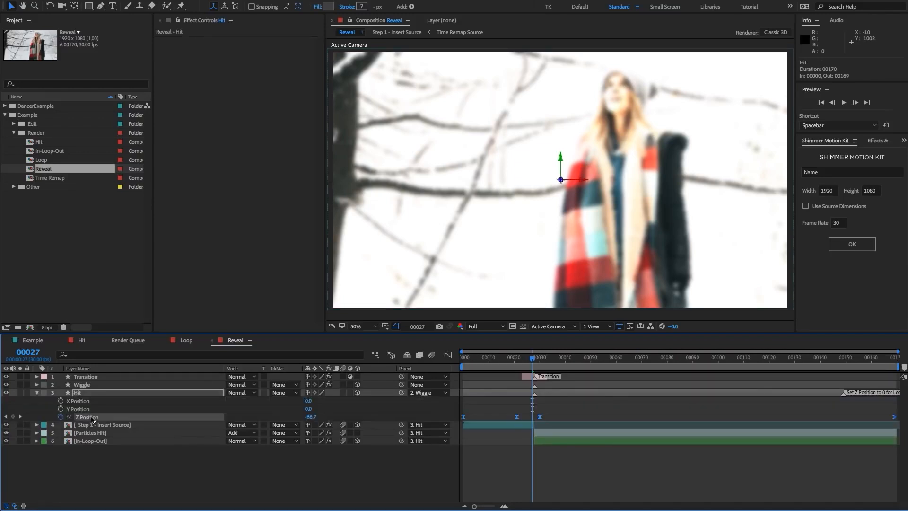
left_click_drag(802, 362, 893, 368)
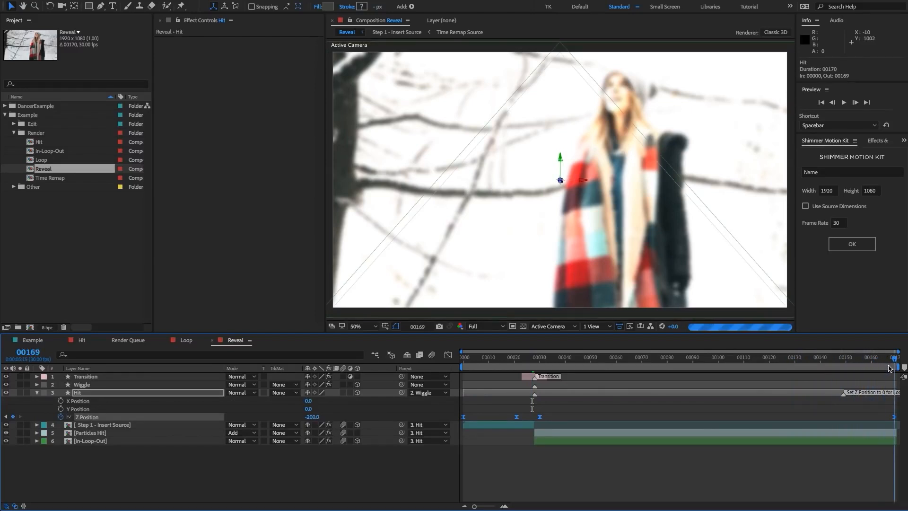
left_click(310, 416)
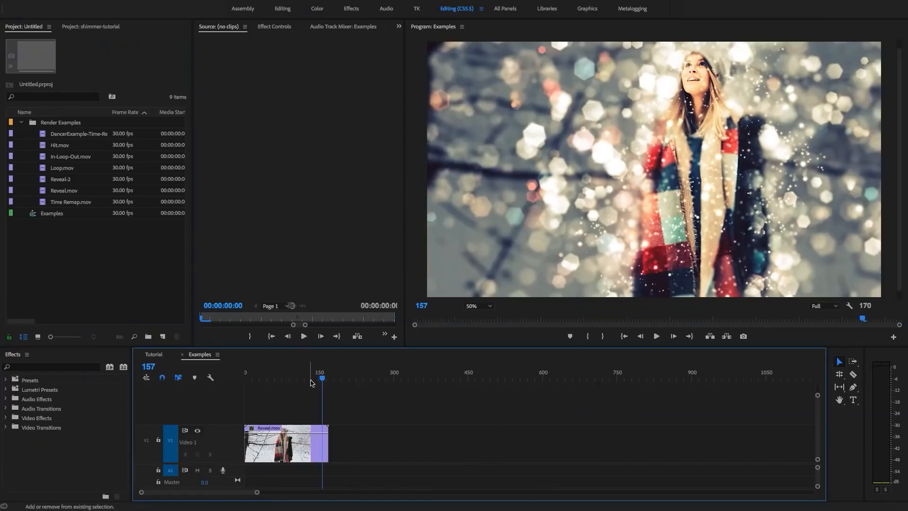
Step: Switch to Premiere Pro and append Loop.mov directly after Reveal.mov in the Examples sequence
mouse_move(310, 383)
left_mouse_down()
mouse_move(294, 379)
mouse_move(328, 378)
mouse_move(320, 377)
left_mouse_up()
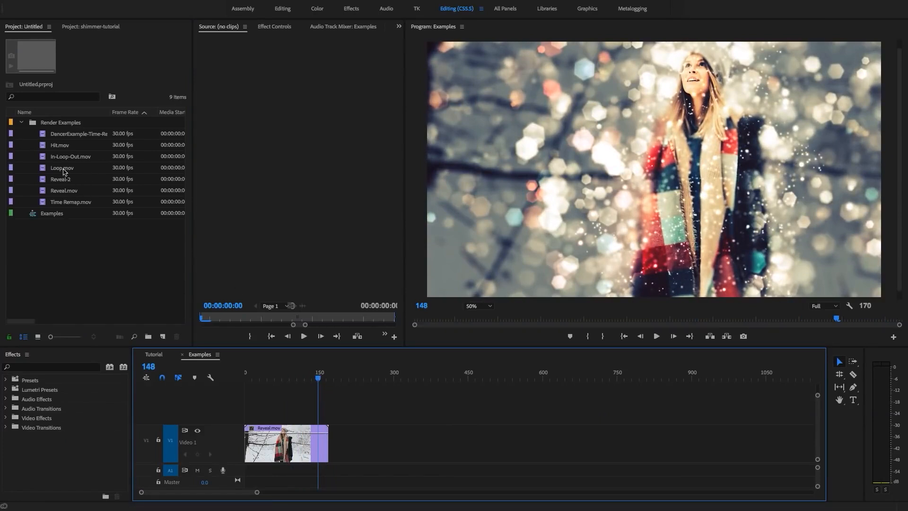
left_click(62, 169)
left_click_drag(248, 366, 330, 442)
Step: Play and scrub across the join between Reveal.mov and Loop.mov to check how the reveal leads into the loop
mouse_move(313, 371)
left_mouse_down()
mouse_move(332, 373)
mouse_move(312, 378)
left_mouse_up()
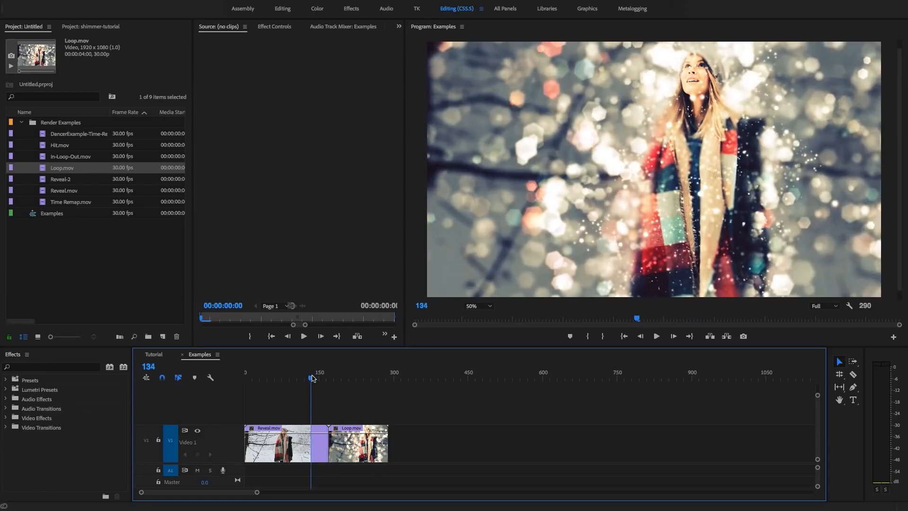
left_click_drag(312, 377, 240, 381)
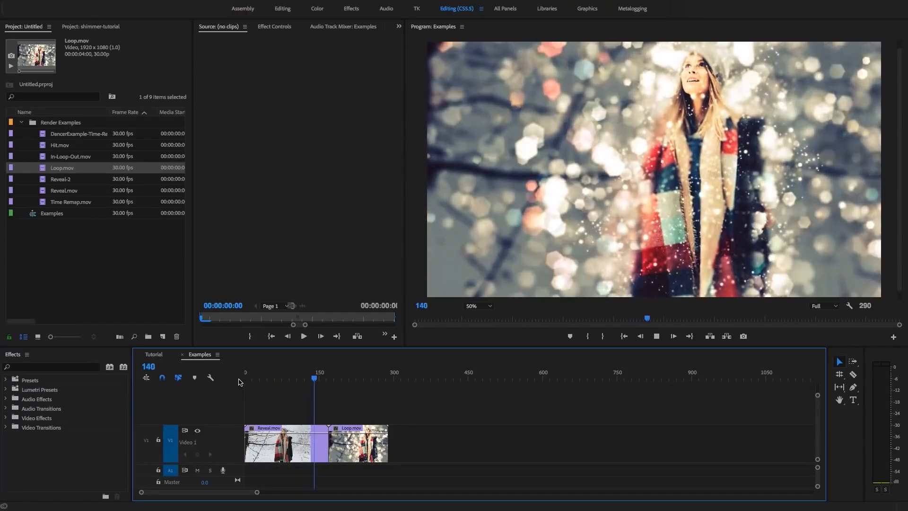
key("space")
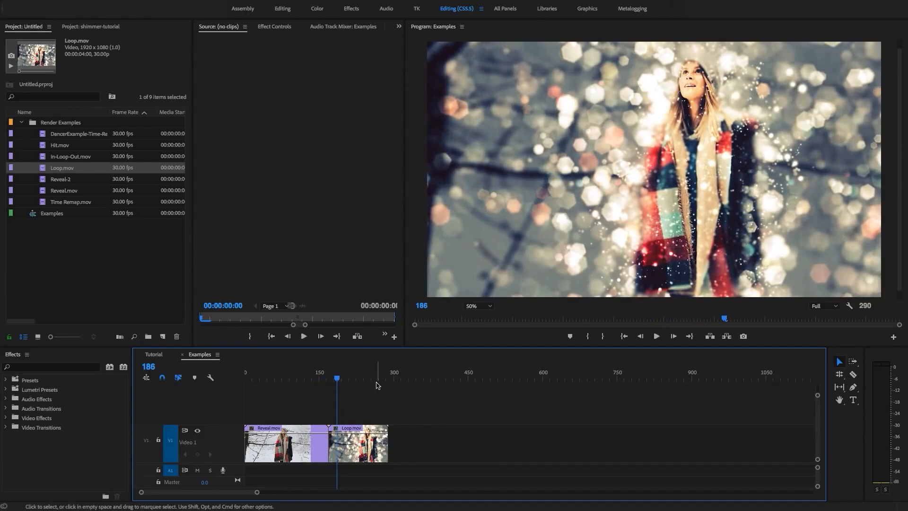
mouse_move(336, 378)
left_mouse_down()
mouse_move(247, 382)
mouse_move(350, 384)
left_mouse_up()
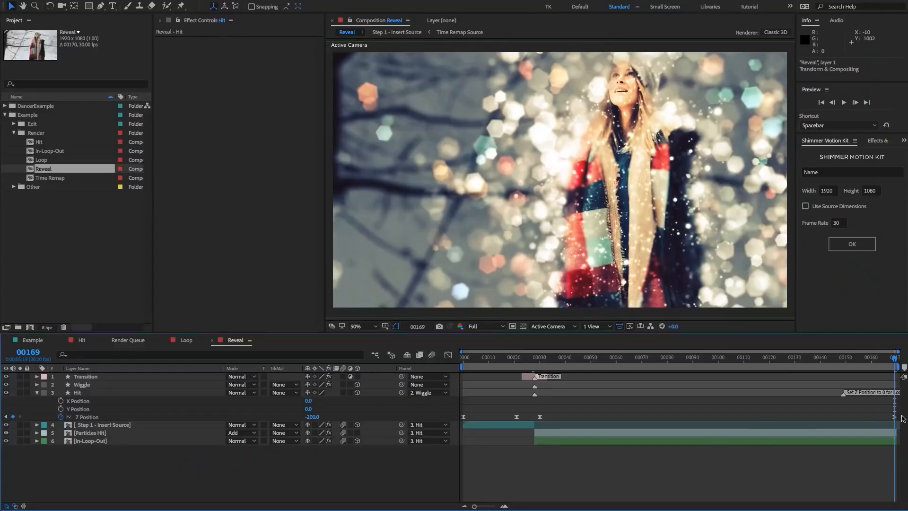
Step: Switch to After Effects and inspect the Hit layer's last Z Position keyframe at frame 169, leaving its value as is
left_click(892, 417)
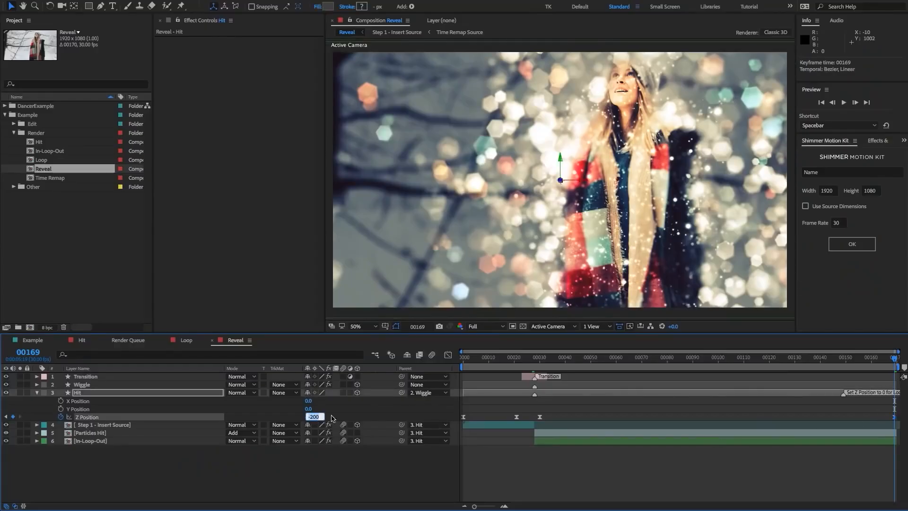
left_click(300, 479)
Step: Switch to Premiere Pro and replace the clips in the Examples sequence with Time Remap.mov, starting at frame 0
left_click(70, 246)
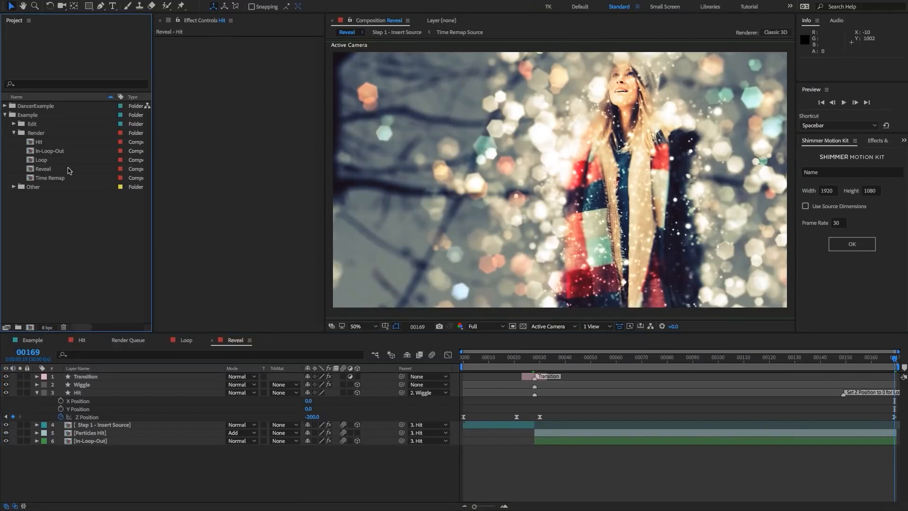
left_click(50, 178)
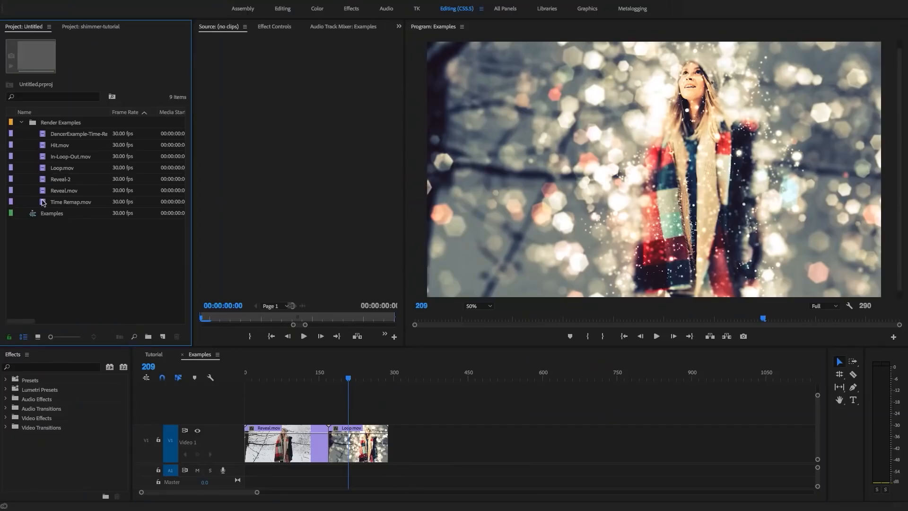
double_click(43, 202)
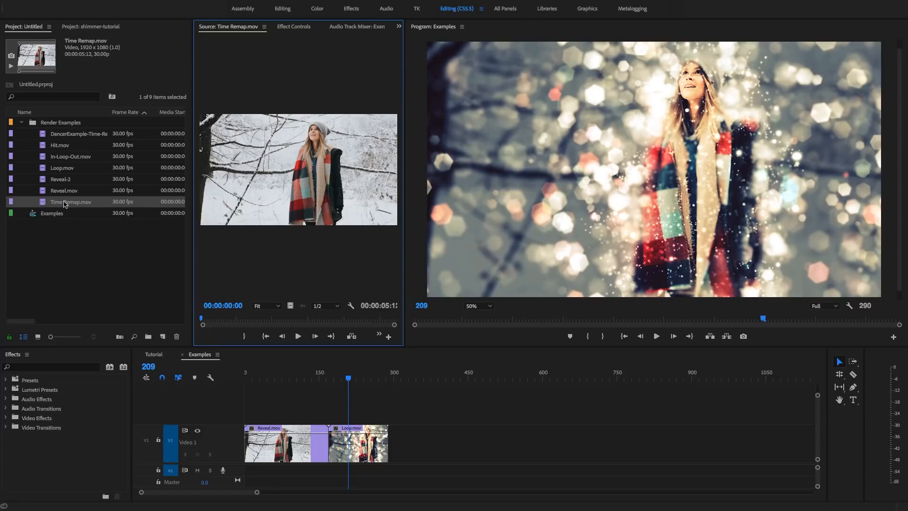
left_click_drag(332, 405, 305, 431)
key("Delete")
left_click_drag(45, 206, 250, 442)
Step: Play the Time Remap.mov clip from the start and scrub through it to review the time-remapped shimmer effect
key("Home")
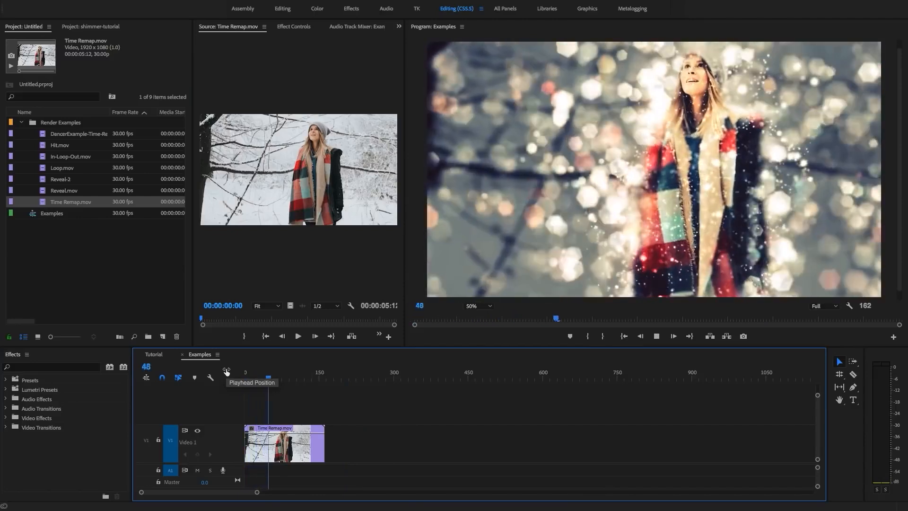
key("space")
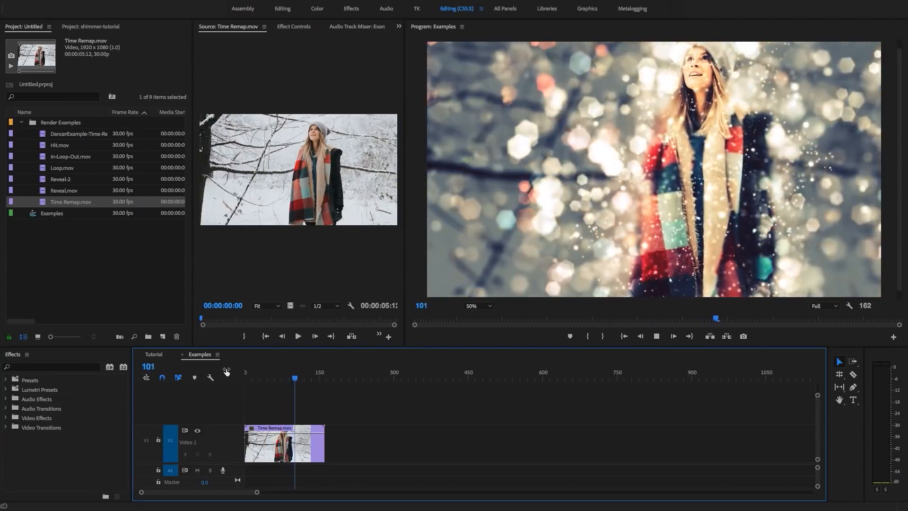
key("space")
left_click_drag(283, 371, 118, 382)
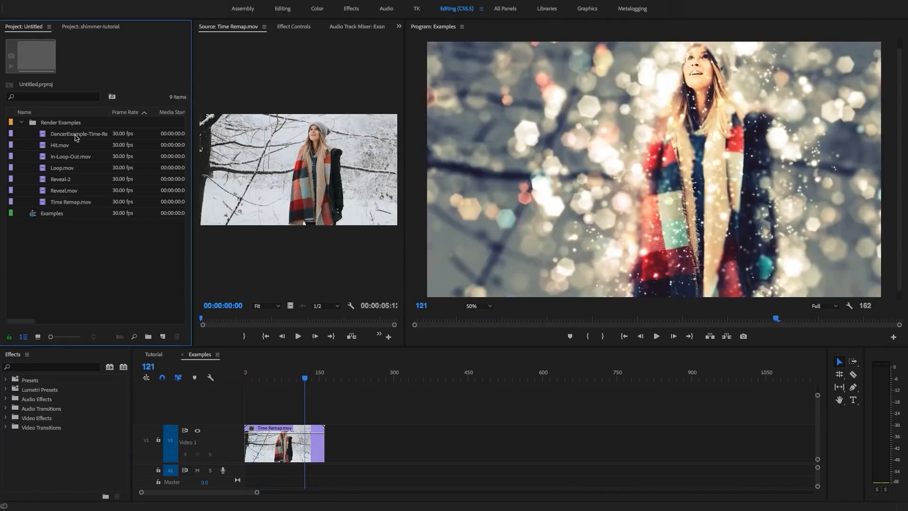
Step: Replace Time Remap.mov in the Examples sequence with the DancerExample-Time-Remap.mov clip, starting at frame 0
left_click(76, 135)
left_click_drag(76, 137, 255, 429)
left_click(301, 429)
key("Delete")
Step: Play the dancer clip from the start of the sequence and scrub back through it to review the effect
left_click(245, 376)
key("space")
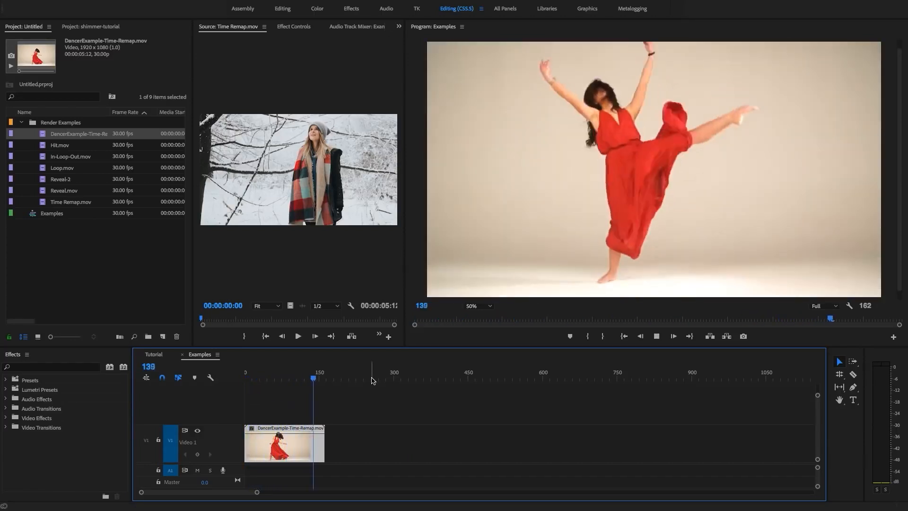
key("space")
left_click_drag(323, 378, 208, 378)
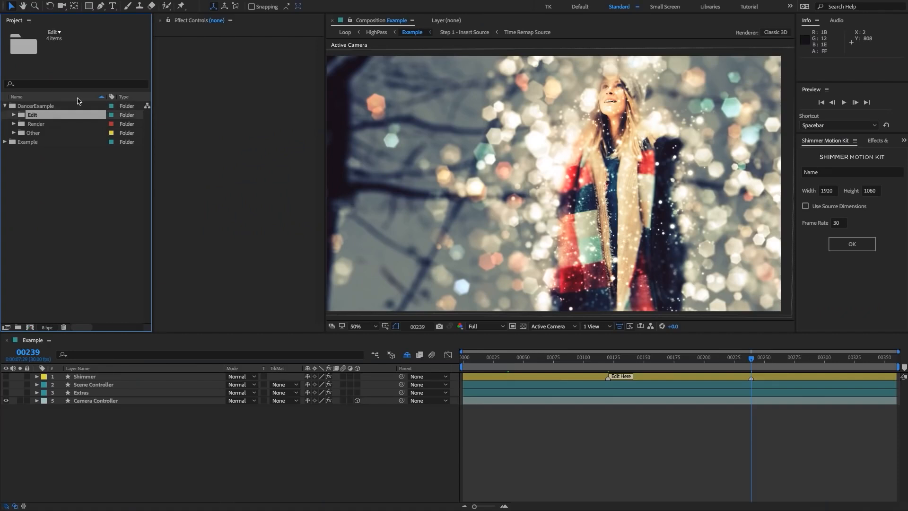
Step: Switch to After Effects and open the Step 1 - Insert Source composition from DancerExample's Edit folder
left_click(841, 163)
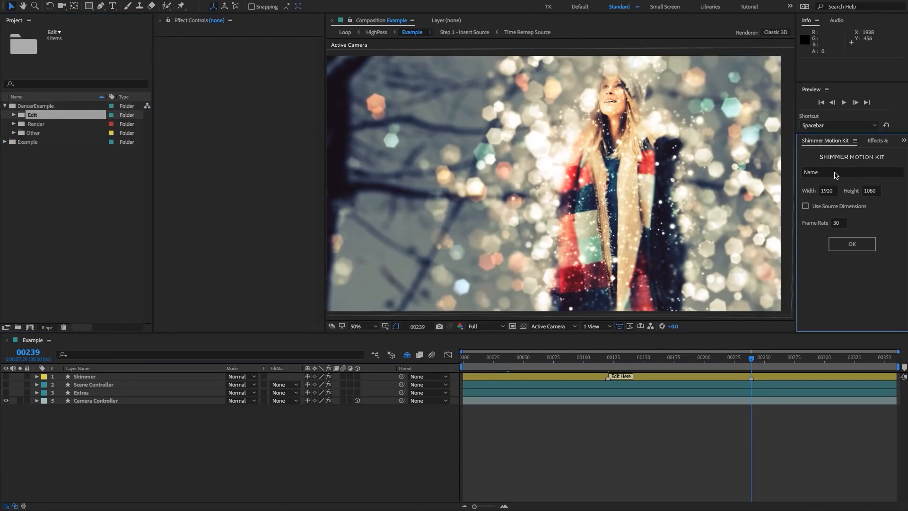
left_click(13, 114)
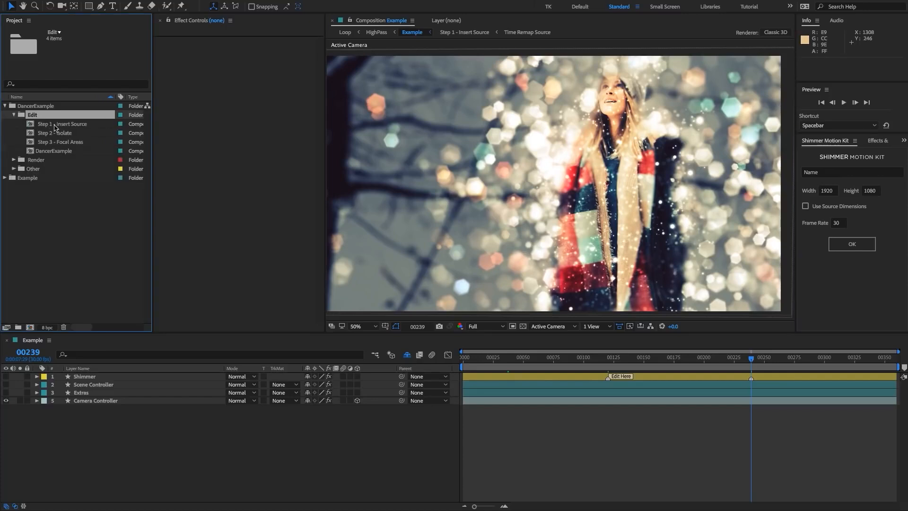
double_click(61, 123)
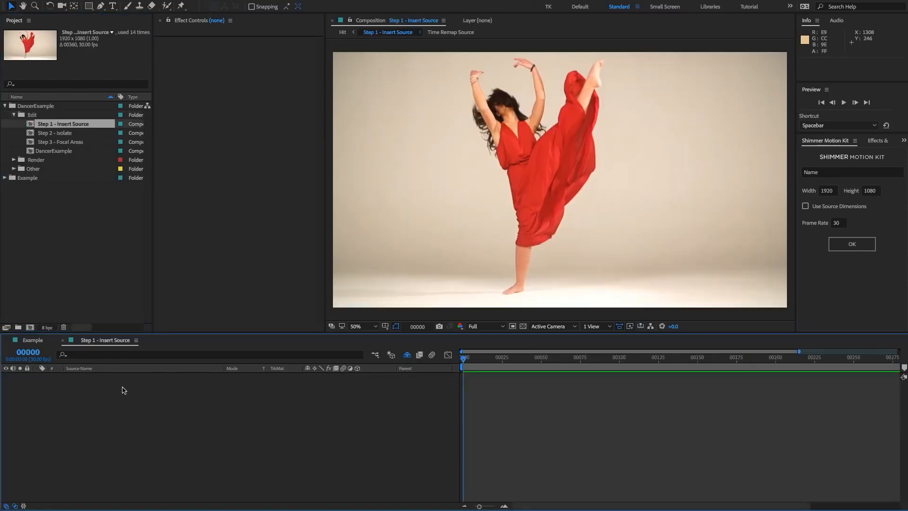
Step: Open the Time Remap Source composition from the Optional folder inside DancerExample's Other folder
left_click(33, 169)
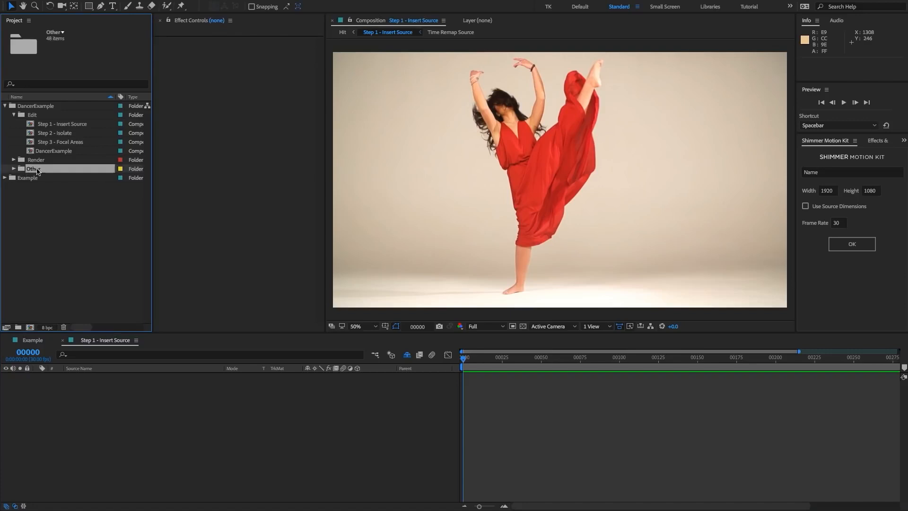
left_click(14, 169)
left_click(39, 196)
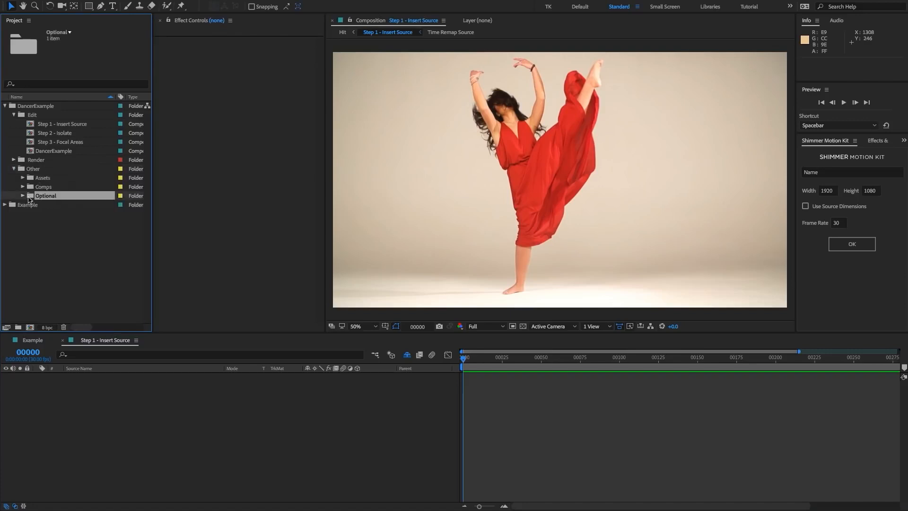
double_click(29, 198)
double_click(56, 204)
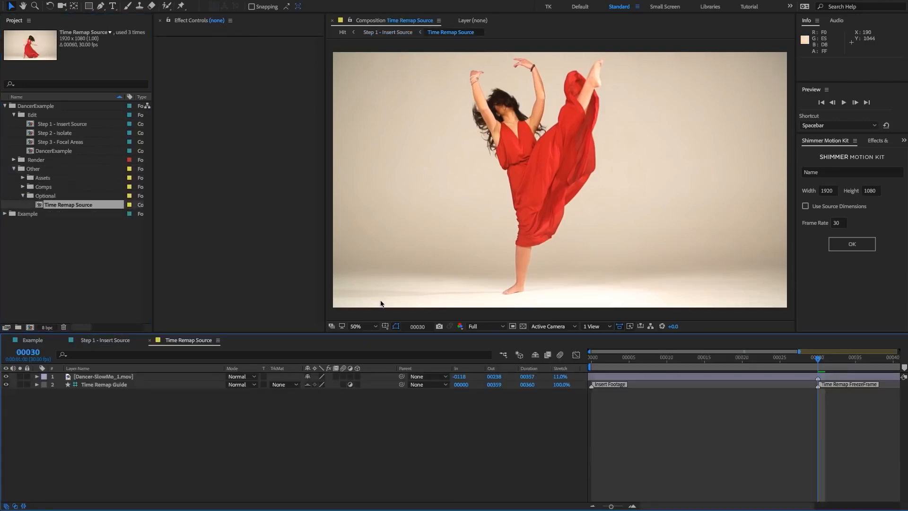
Step: Show the full Time Remap Source timeline and scrub the dancer footage around the freeze-frame marker at frame 30
key("minus")
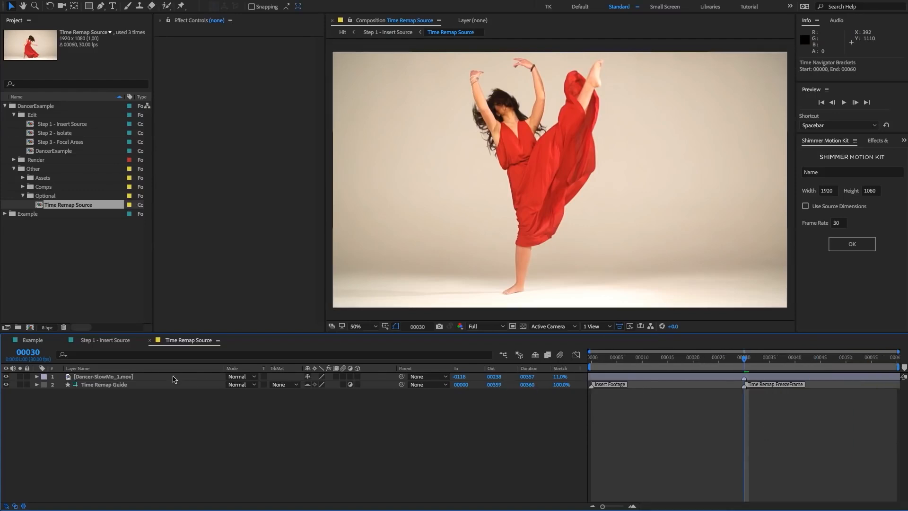
left_click(141, 386)
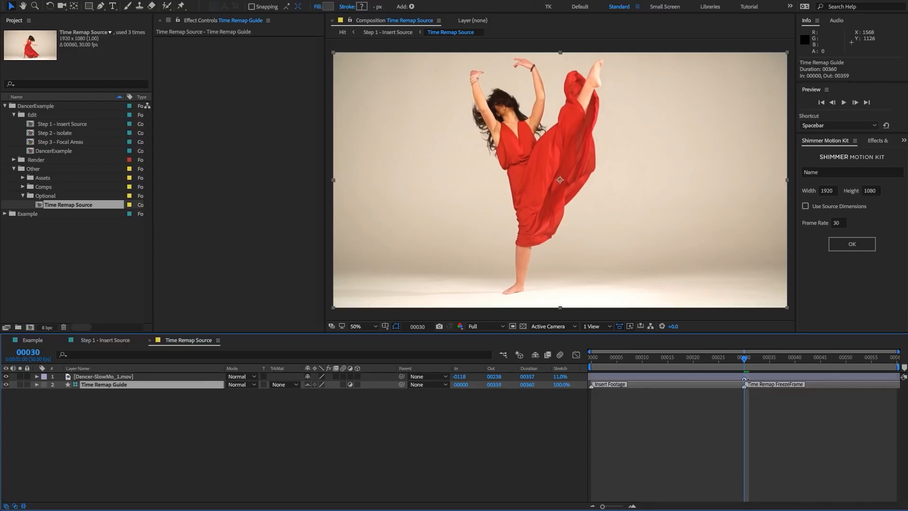
mouse_move(743, 363)
left_mouse_down()
mouse_move(596, 363)
mouse_move(744, 371)
left_mouse_up()
left_click_drag(746, 364, 752, 368)
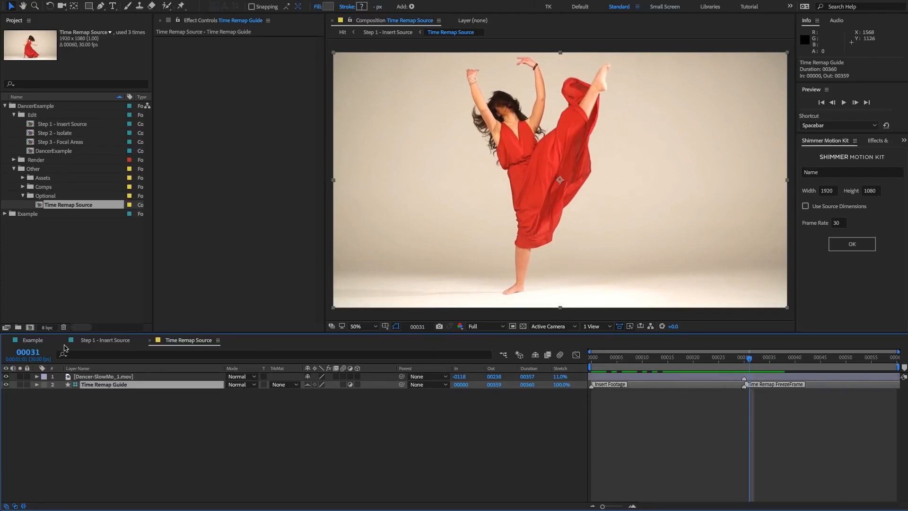
left_click_drag(749, 365, 744, 365)
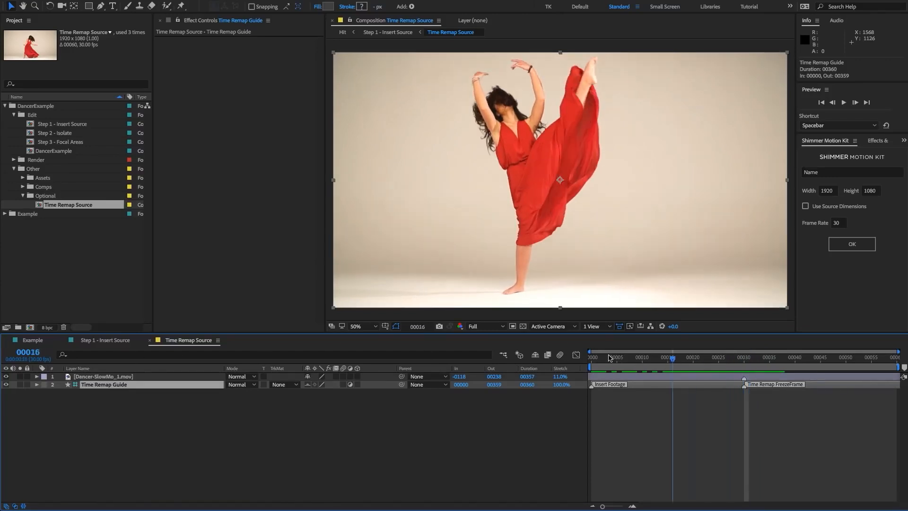
left_click(91, 273)
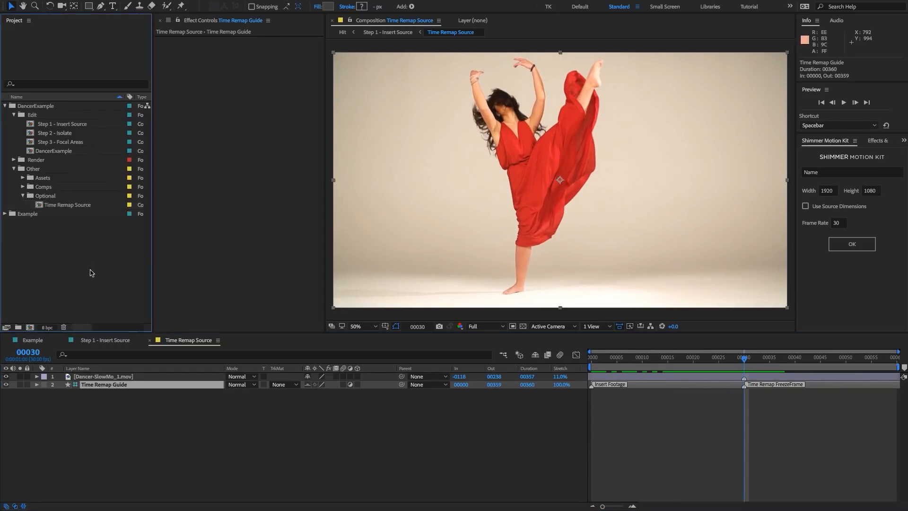
Step: Open DancerExample's Step 2 - Isolate and Step 3 - Focal Areas compositions to examine the brushed areas on the dancer
left_click(60, 135)
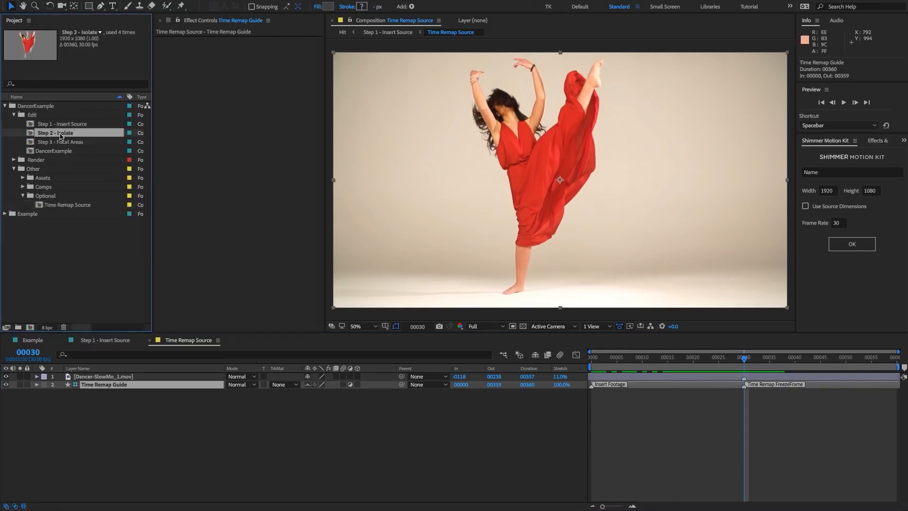
double_click(60, 135)
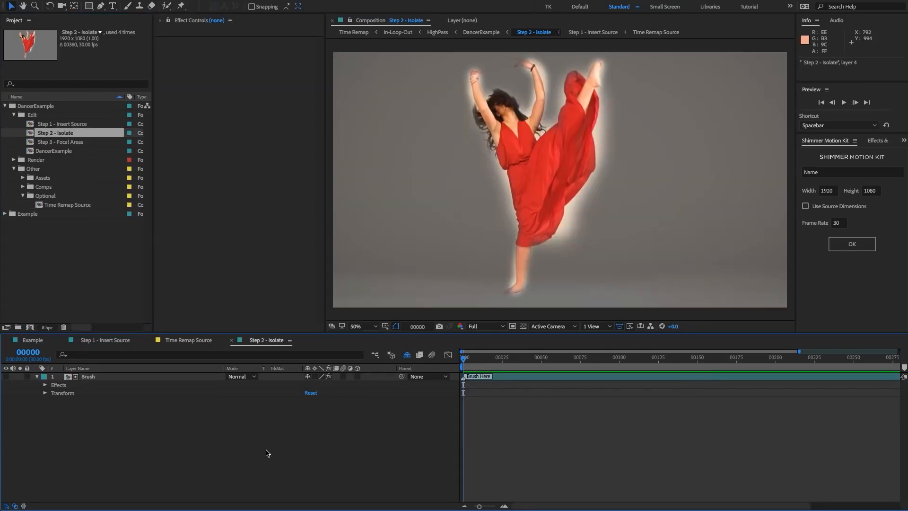
double_click(71, 142)
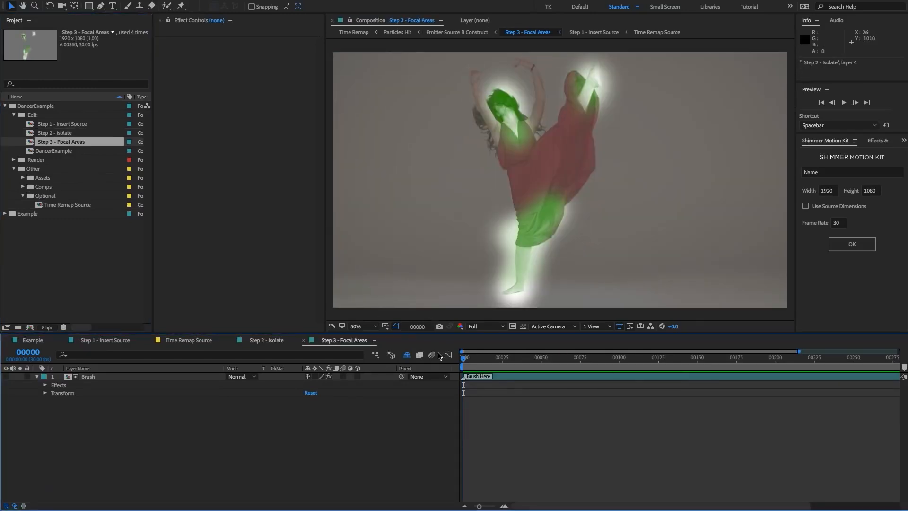
Step: Open the DancerExample composition and go to the Edit Here marker at frame 120 to view the shimmer effect
double_click(45, 151)
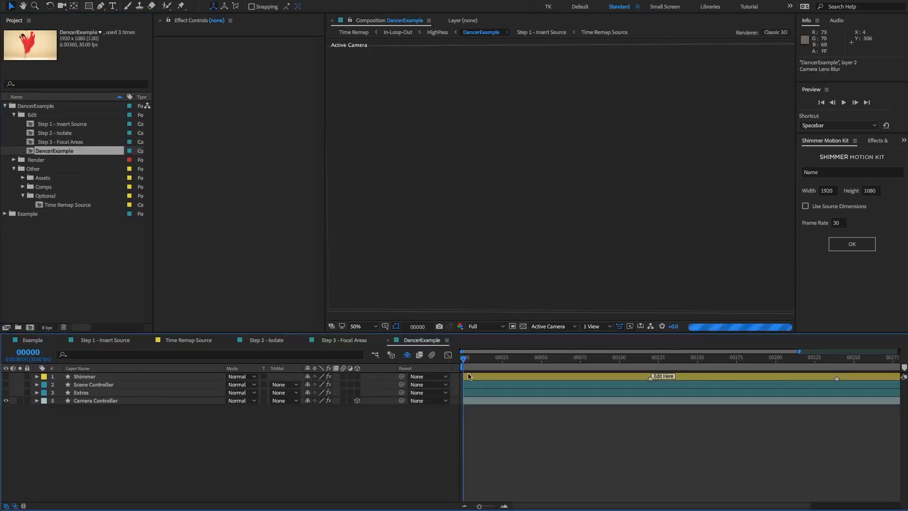
left_click_drag(465, 359, 651, 362)
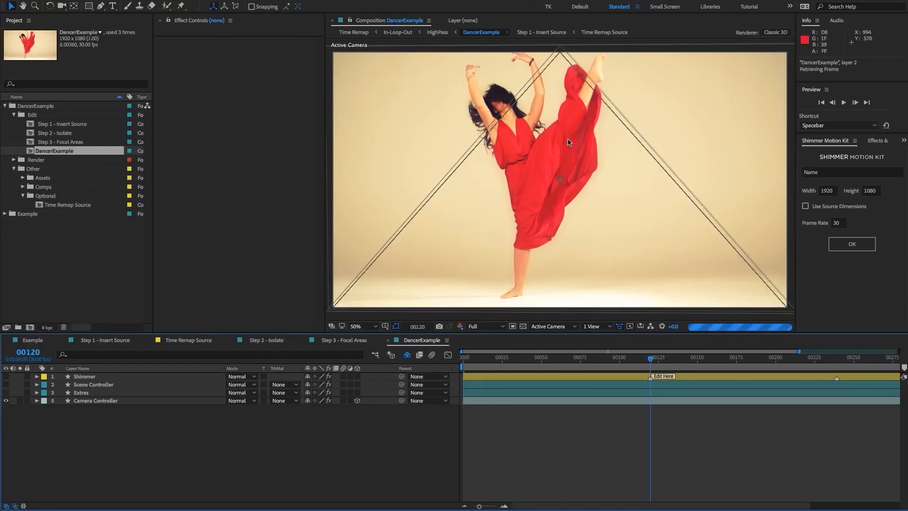
left_click(81, 261)
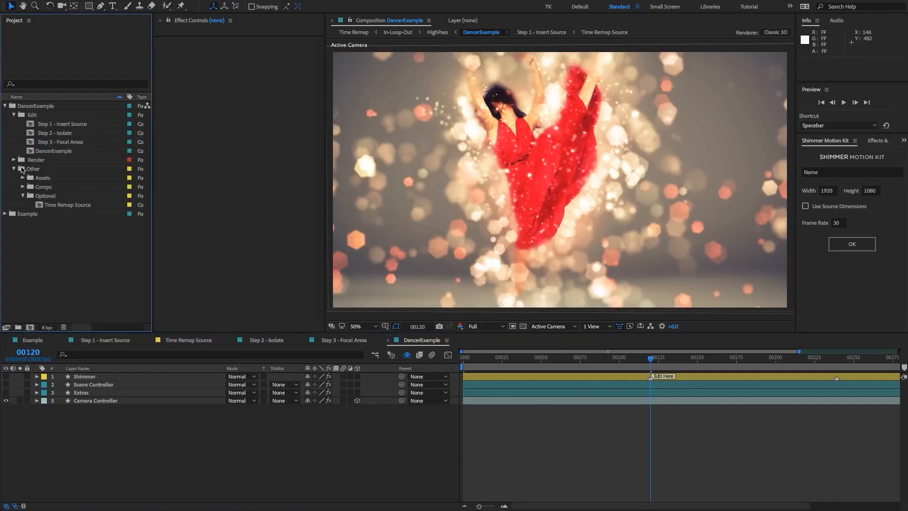
Step: Open the Time Remap composition from DancerExample's Render folder and scrub back to frame 0
left_click(14, 160)
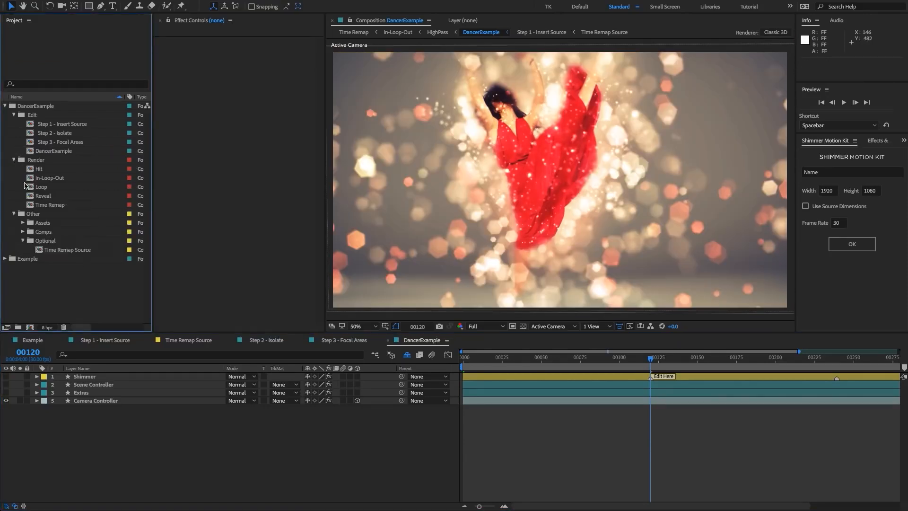
double_click(43, 204)
left_click_drag(515, 361, 425, 363)
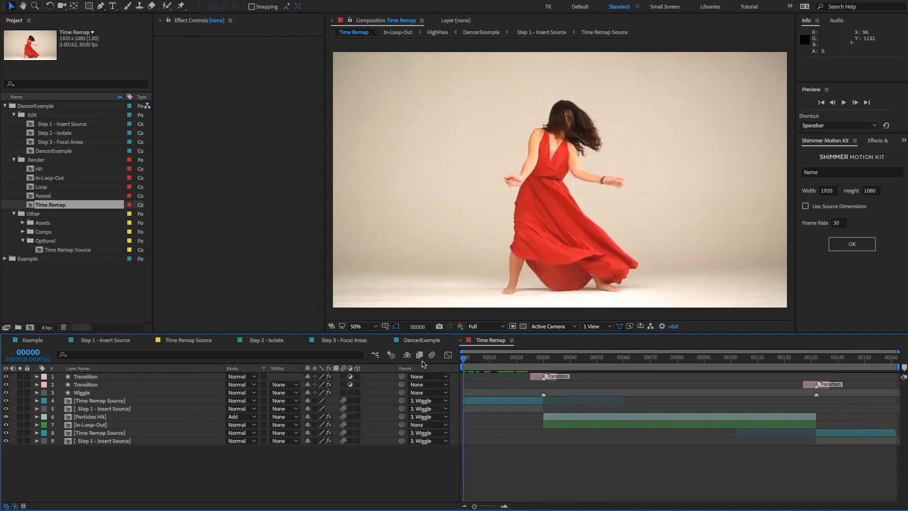